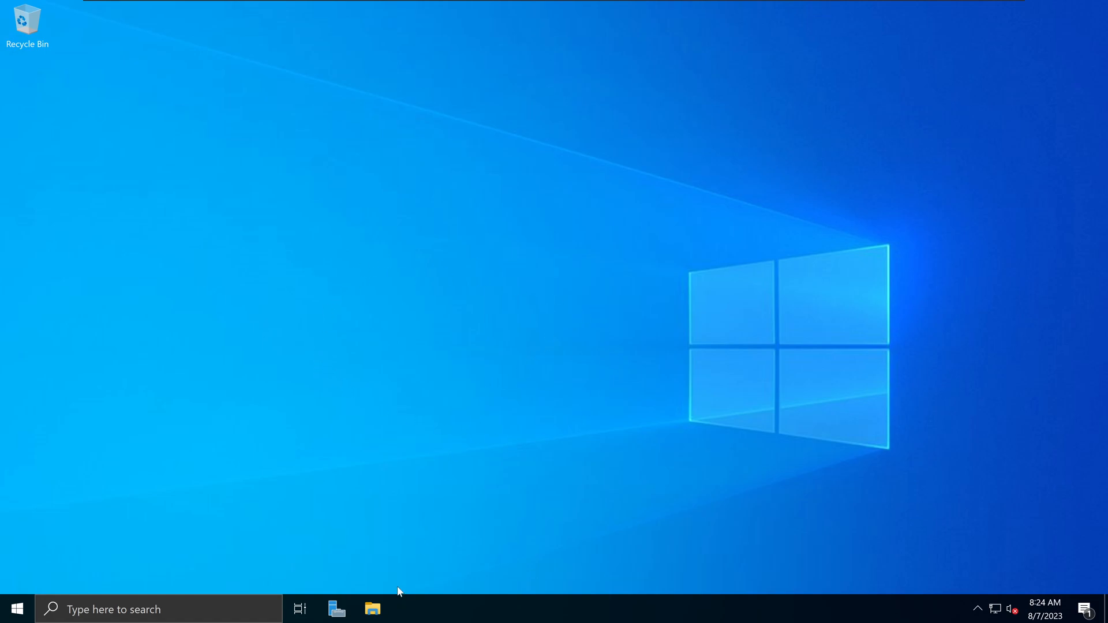
- Show the Downloads folder in File Explorer and select the en_windows_10_multi_edition ISO
click(372, 609)
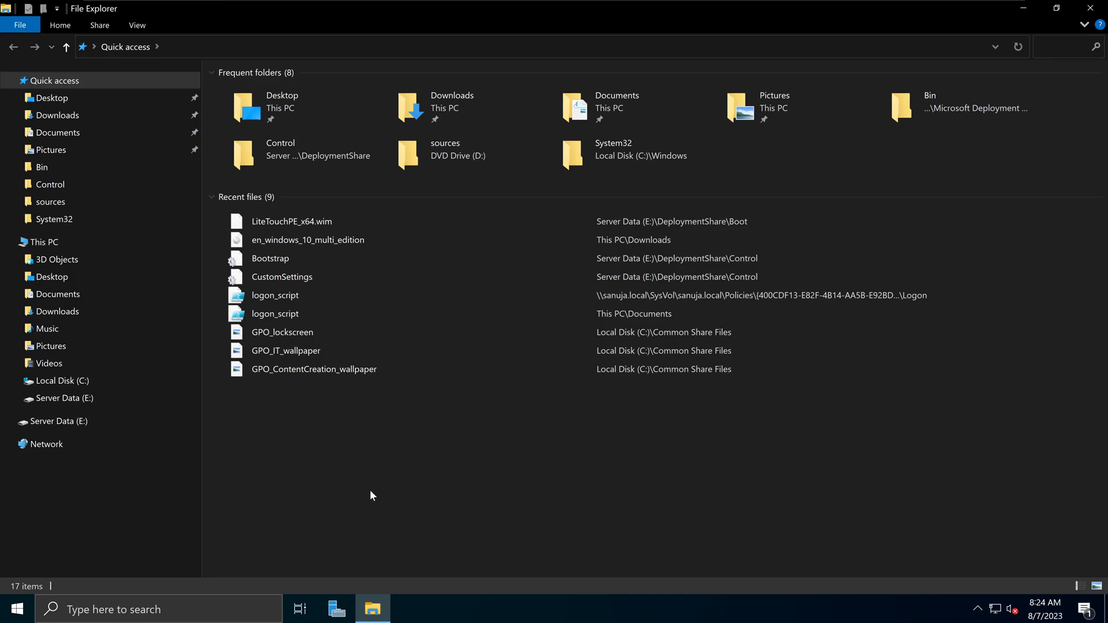
click(75, 117)
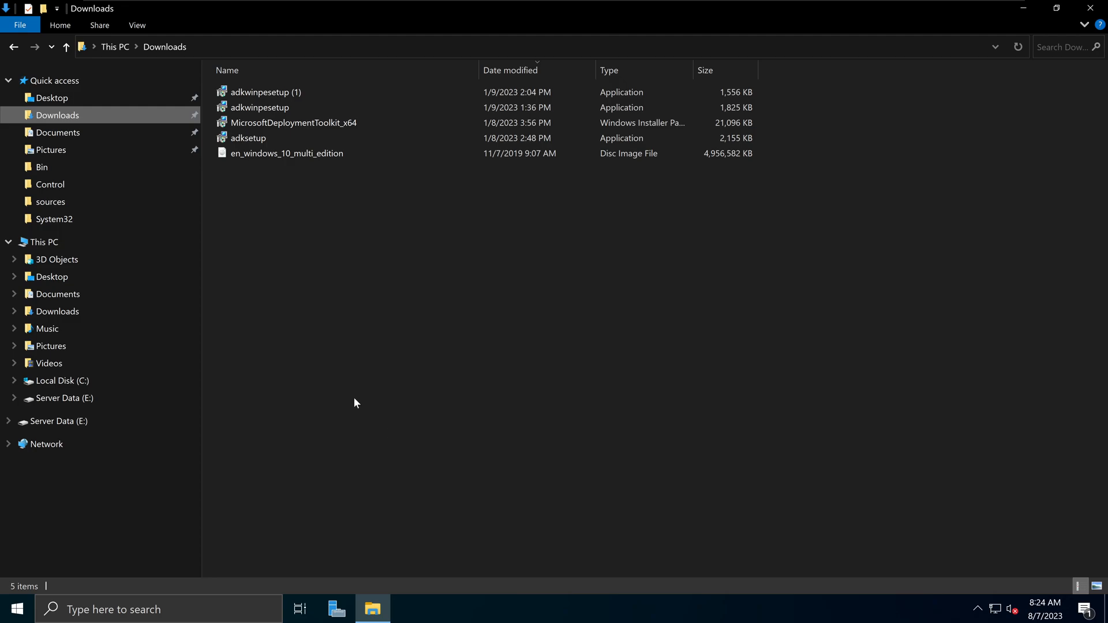
click(271, 154)
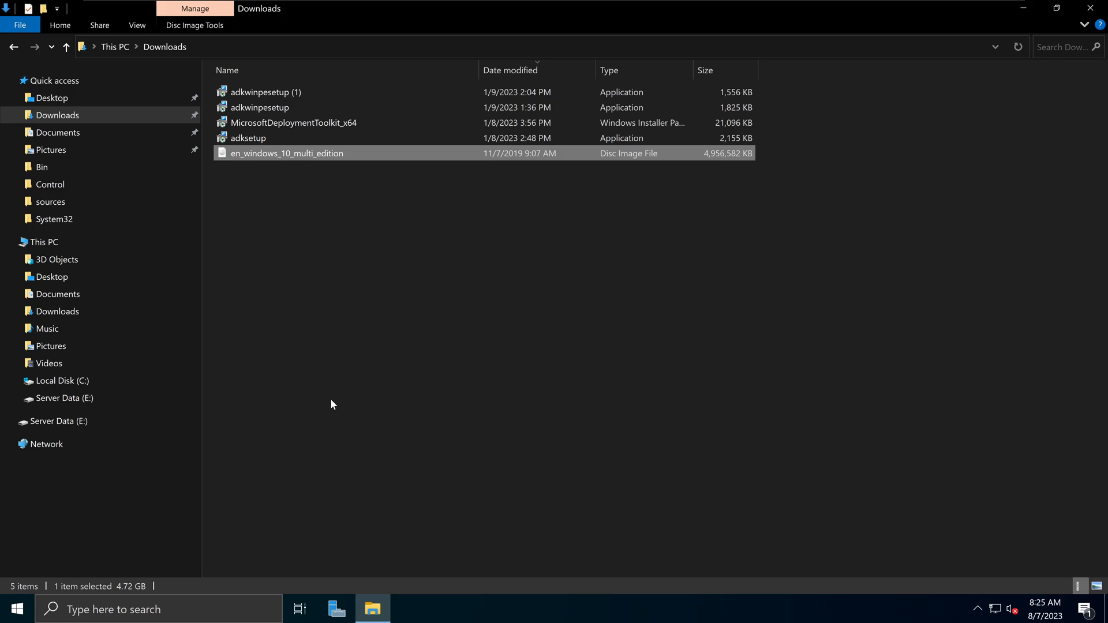
- Launch Deployment Workbench from the Start menu's Microsoft Deployment Toolkit group
click(13, 619)
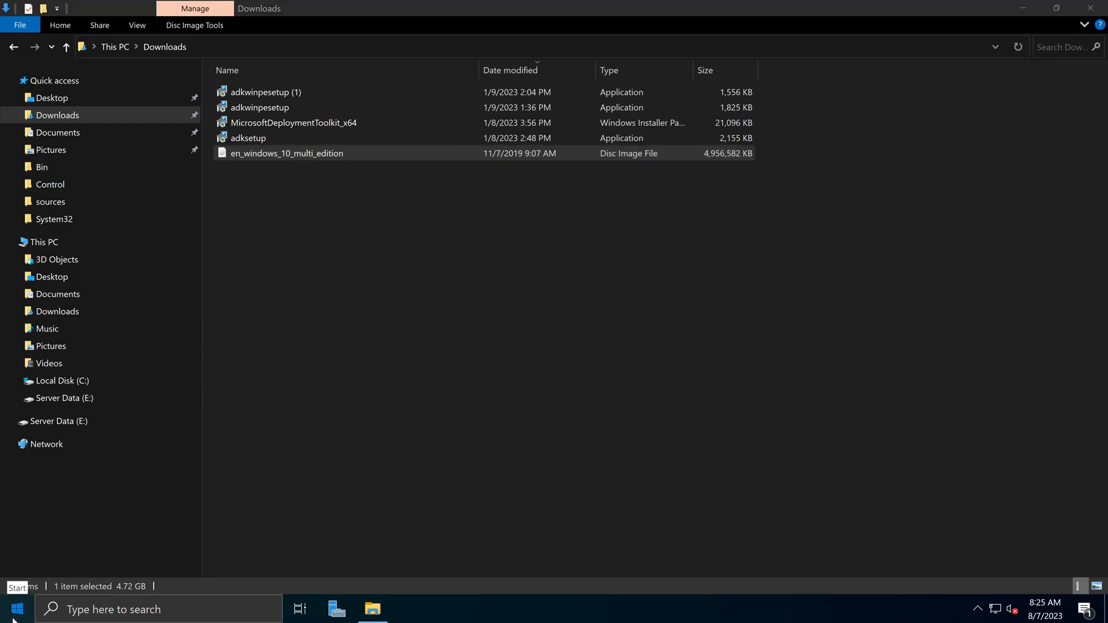
click(172, 175)
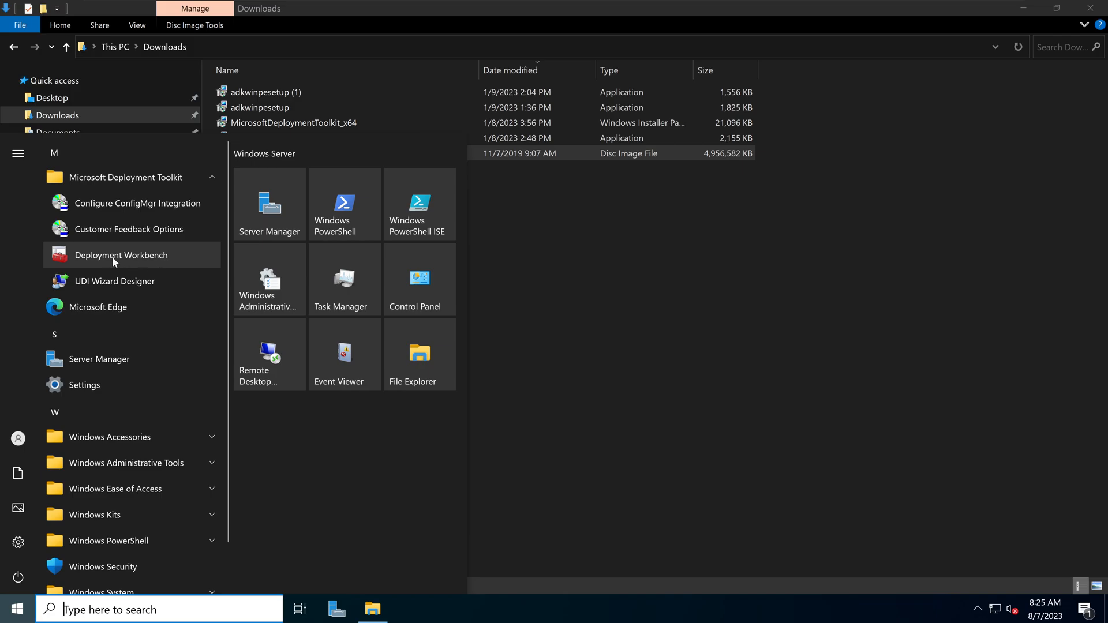
click(133, 255)
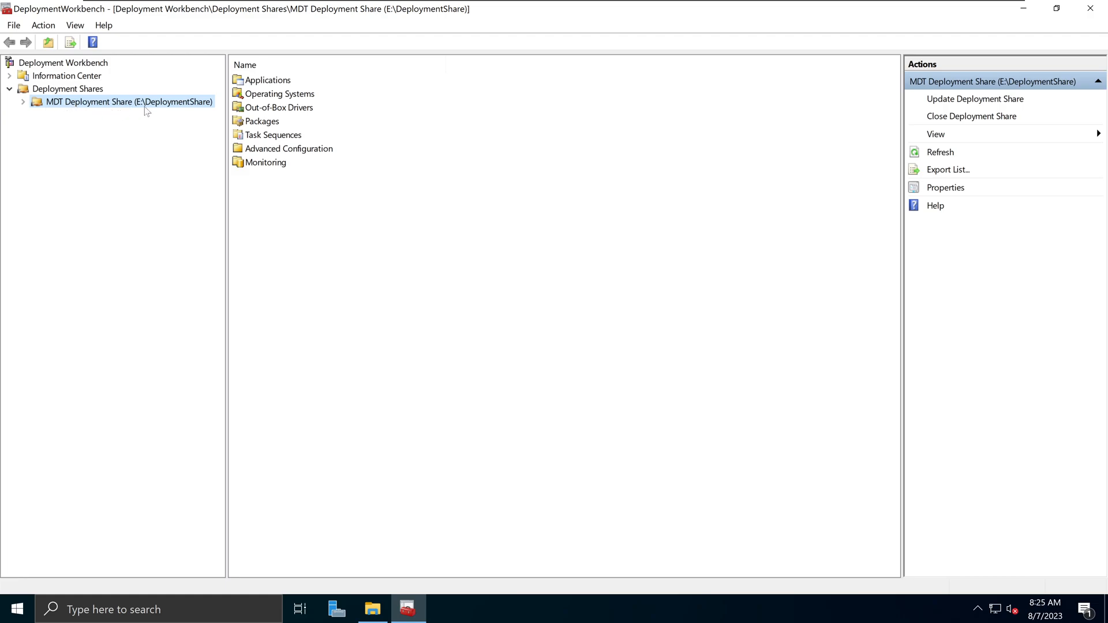
- Expand MDT Deployment Share and browse each node from Applications through Monitoring
click(23, 105)
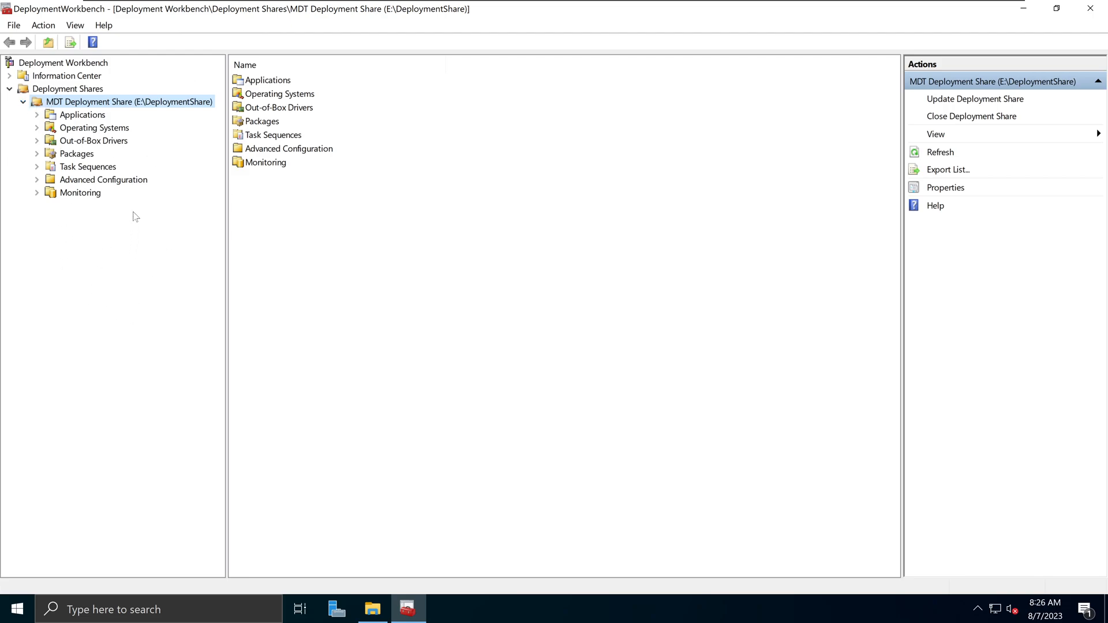
click(103, 120)
click(105, 127)
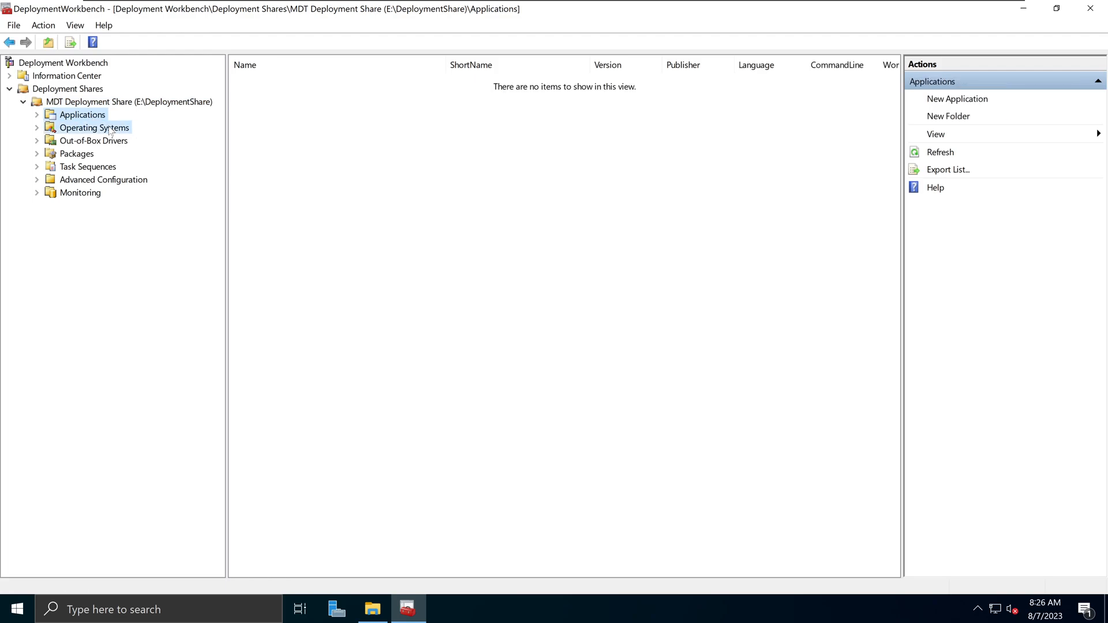
click(93, 141)
click(86, 155)
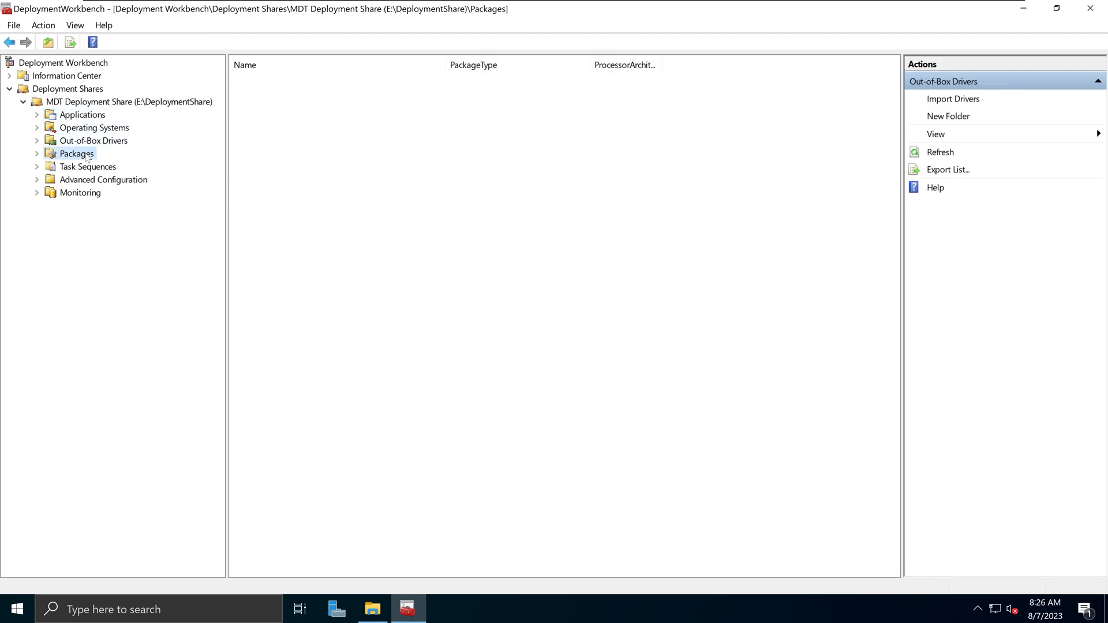
click(88, 167)
click(92, 182)
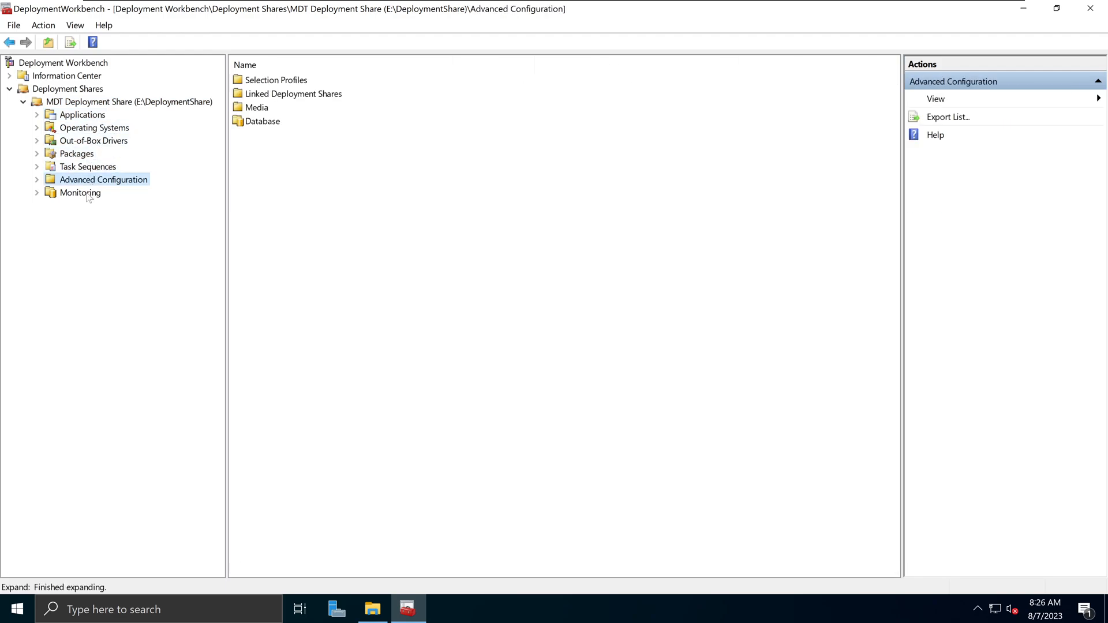
click(88, 193)
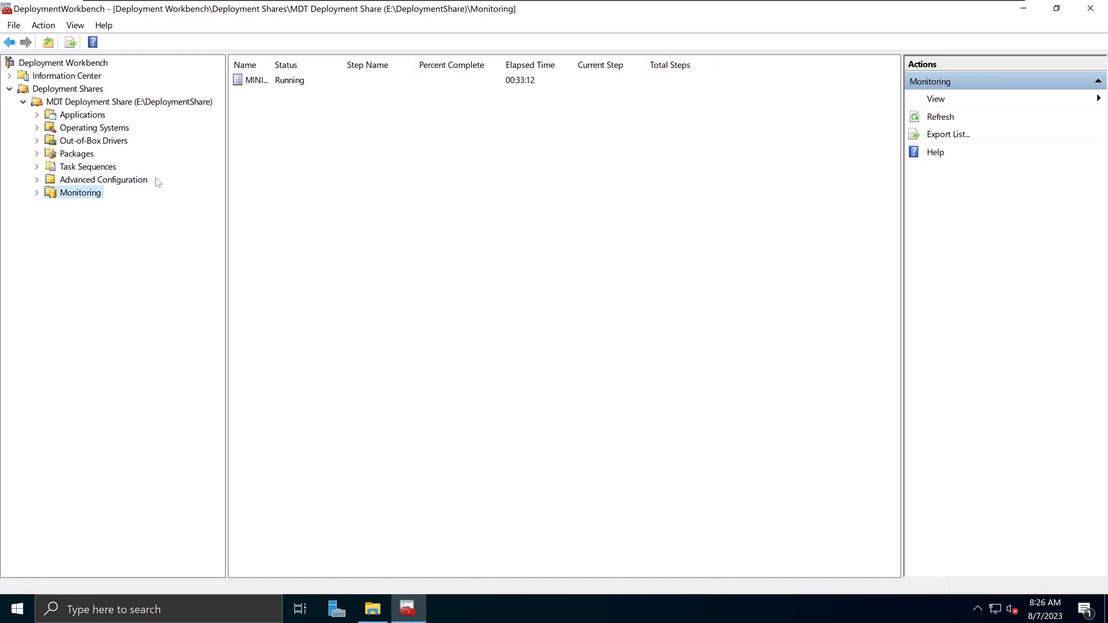
click(117, 132)
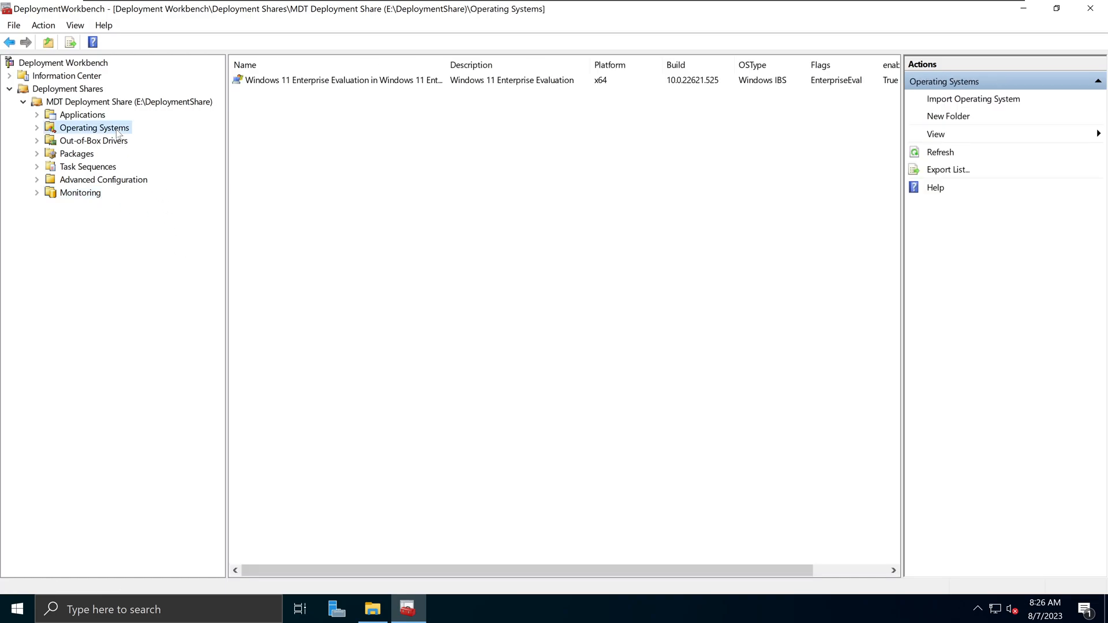
click(108, 168)
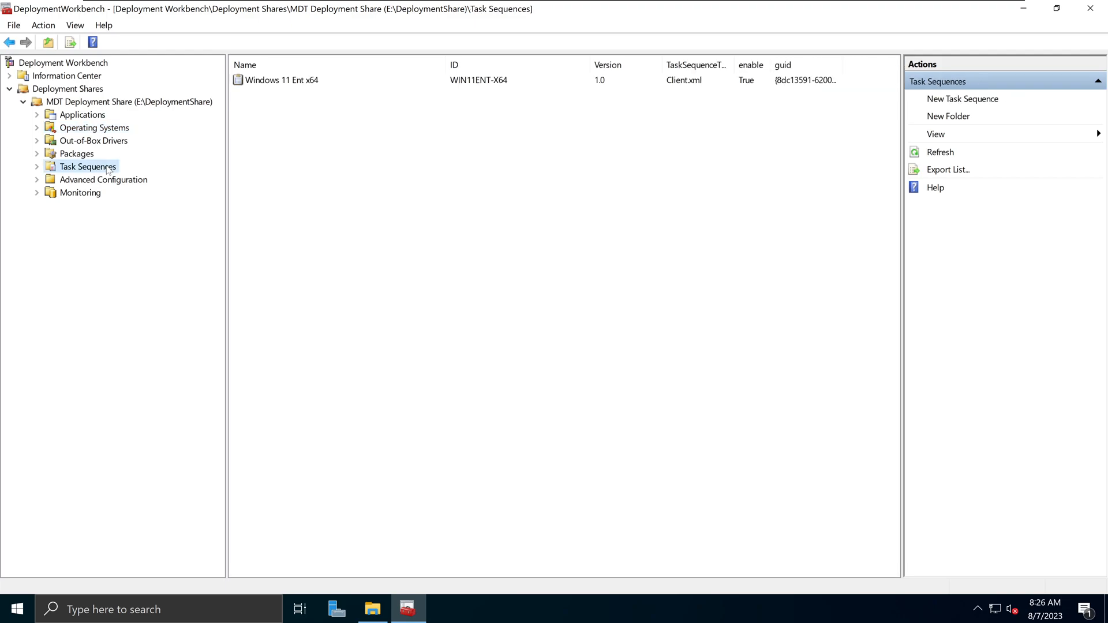
click(124, 128)
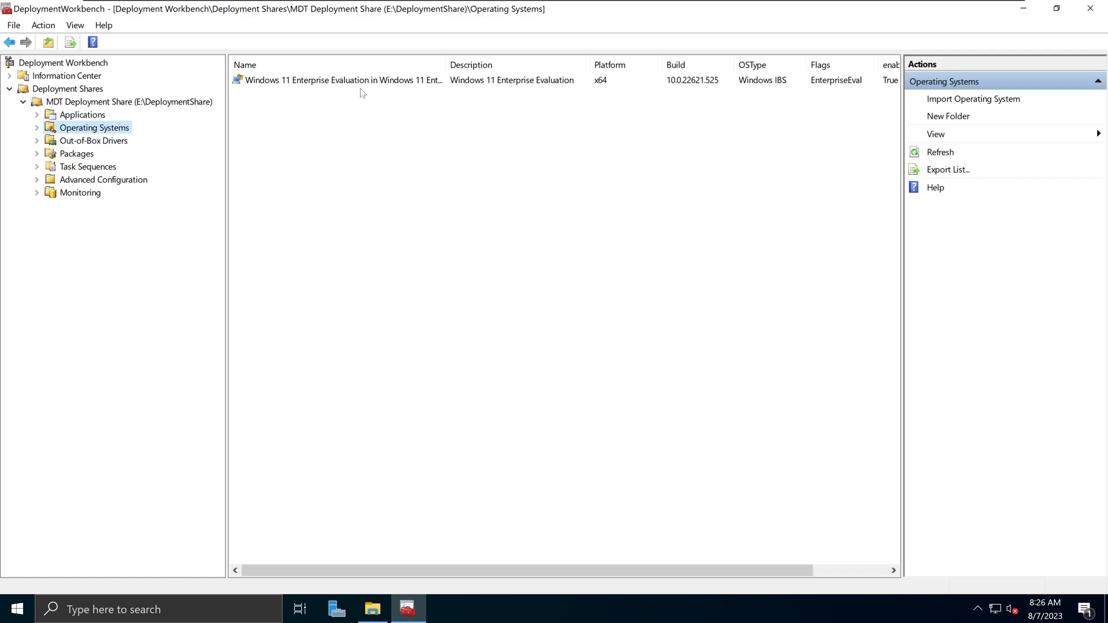
- Inspect the Windows 11 Enterprise Evaluation image, then settle back on the Operating Systems node
click(428, 84)
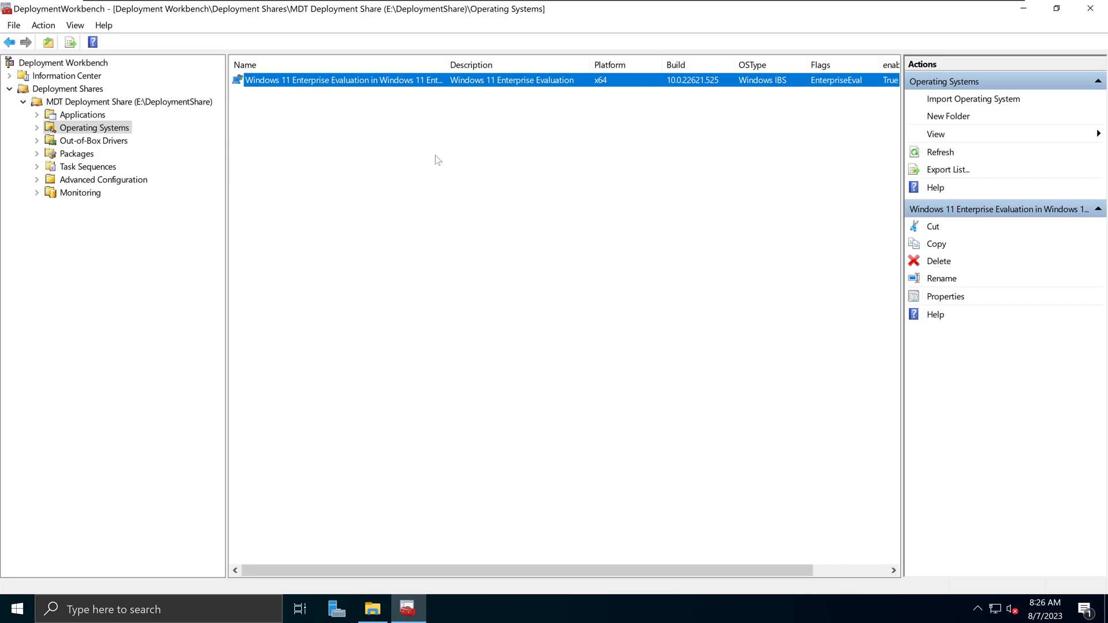
click(374, 154)
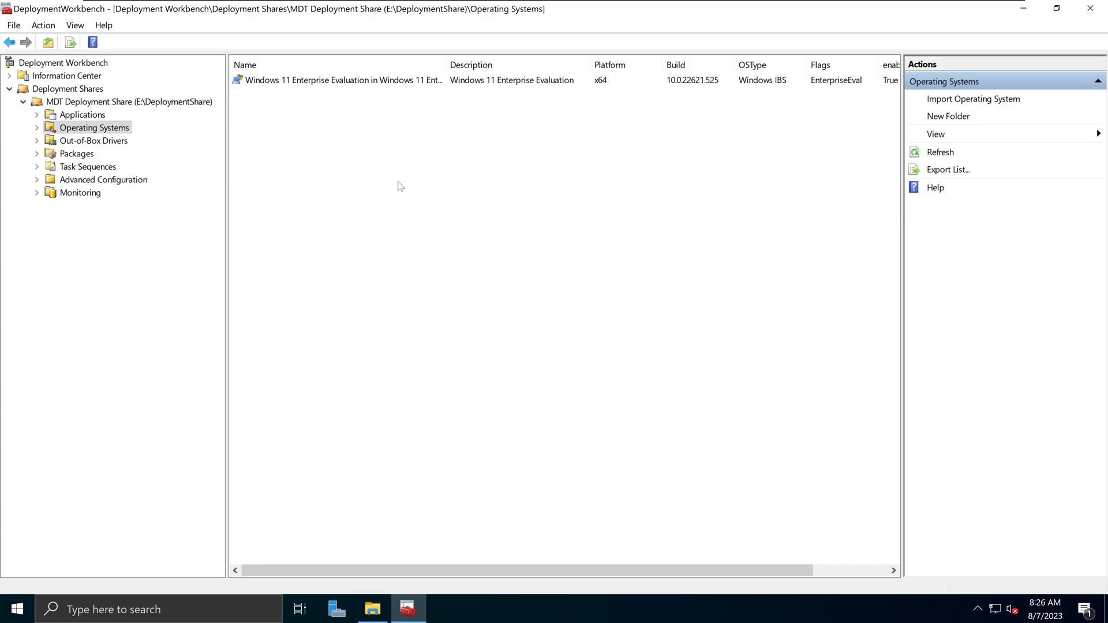
click(372, 608)
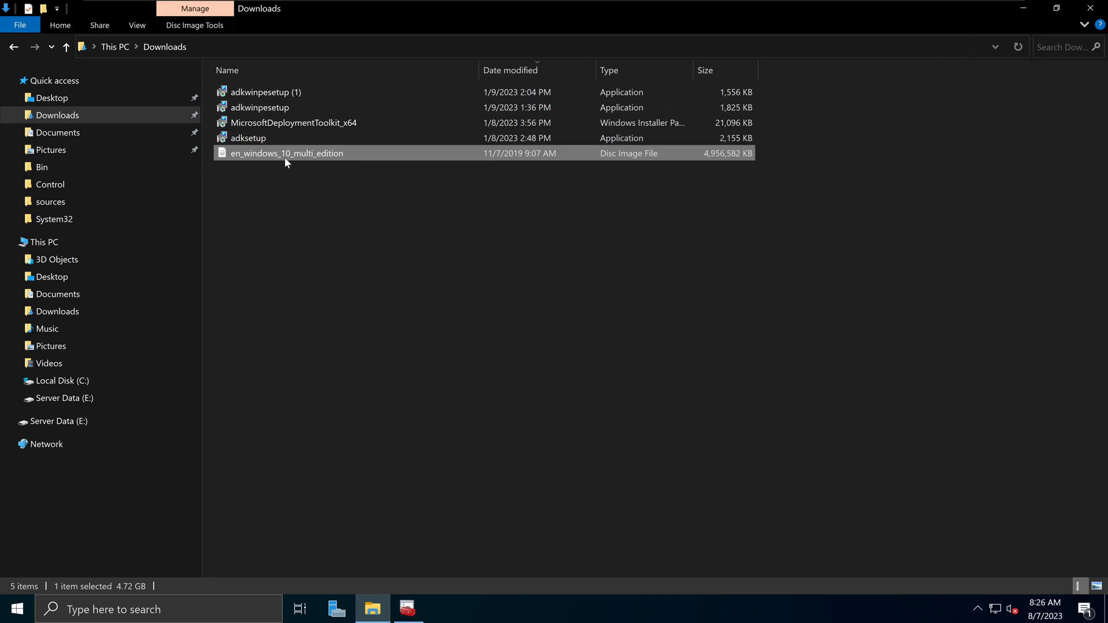
click(1019, 8)
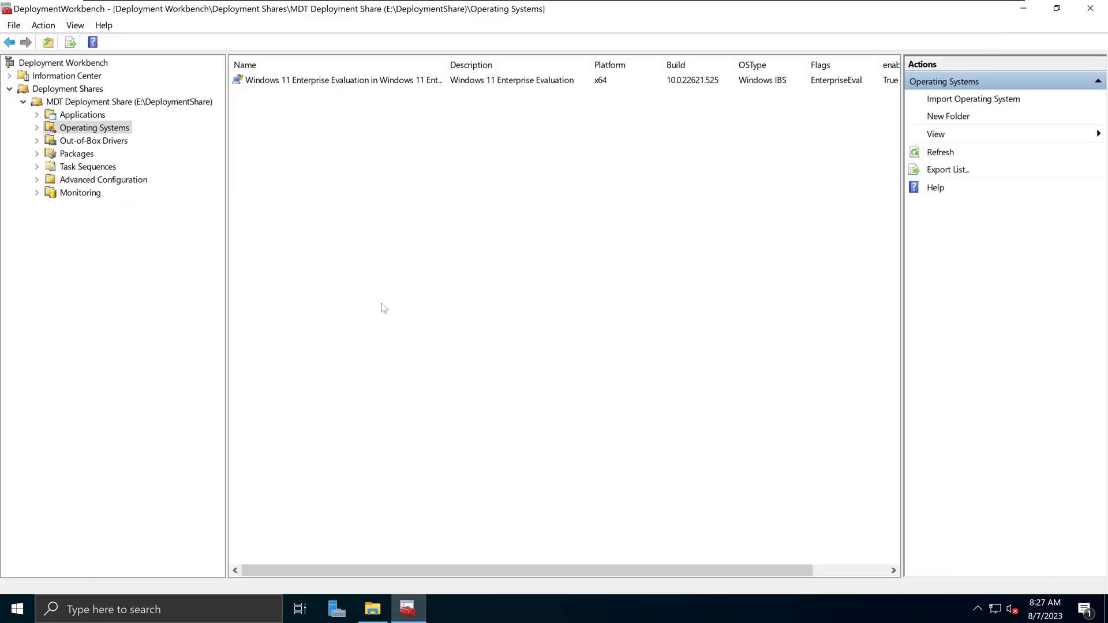
click(372, 609)
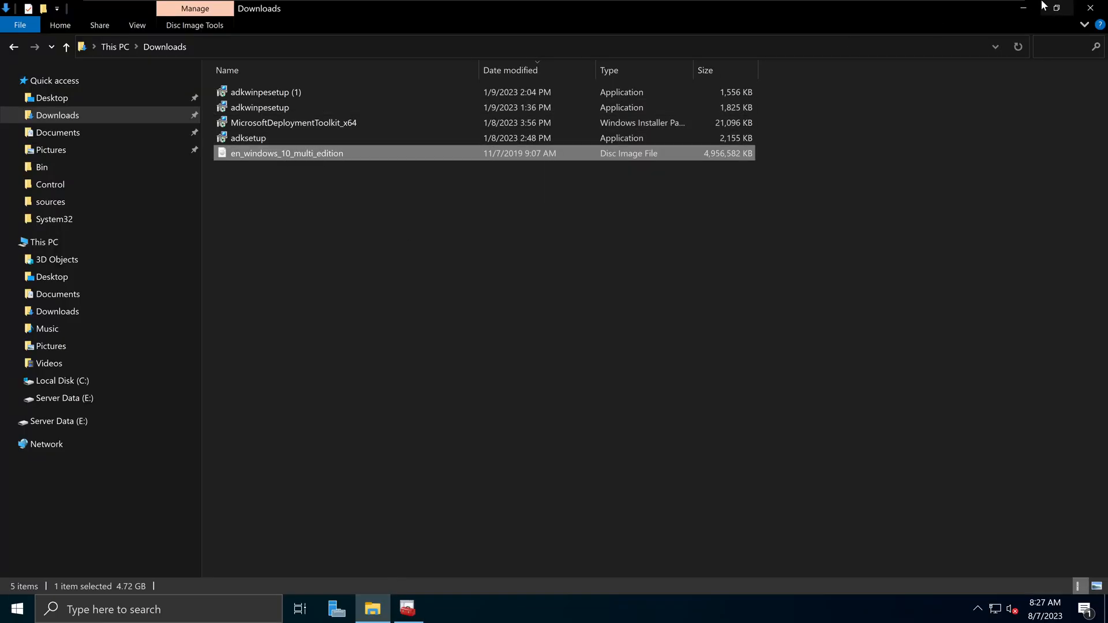
click(1023, 8)
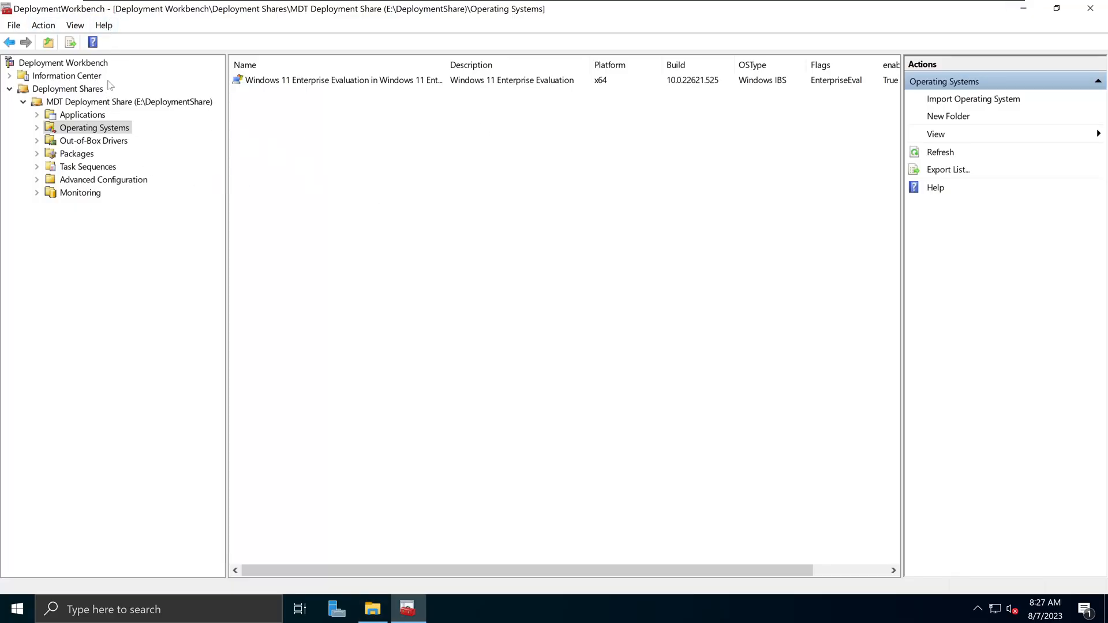
click(91, 130)
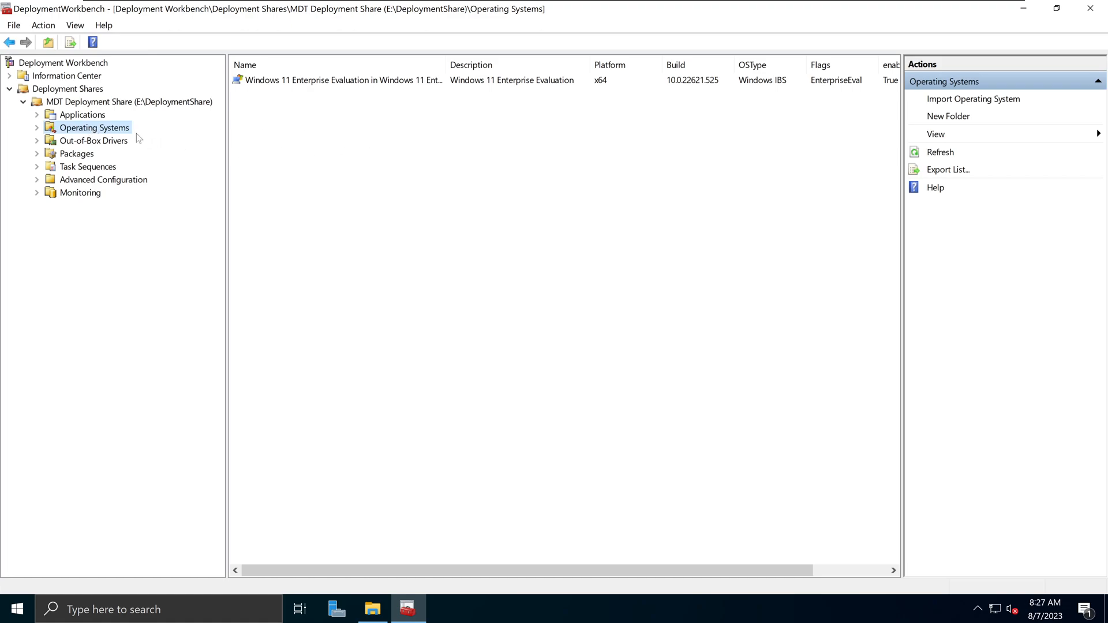
- Start an Import Operating System on Operating Systems with Full set of source files, advancing to Source
right_click(121, 134)
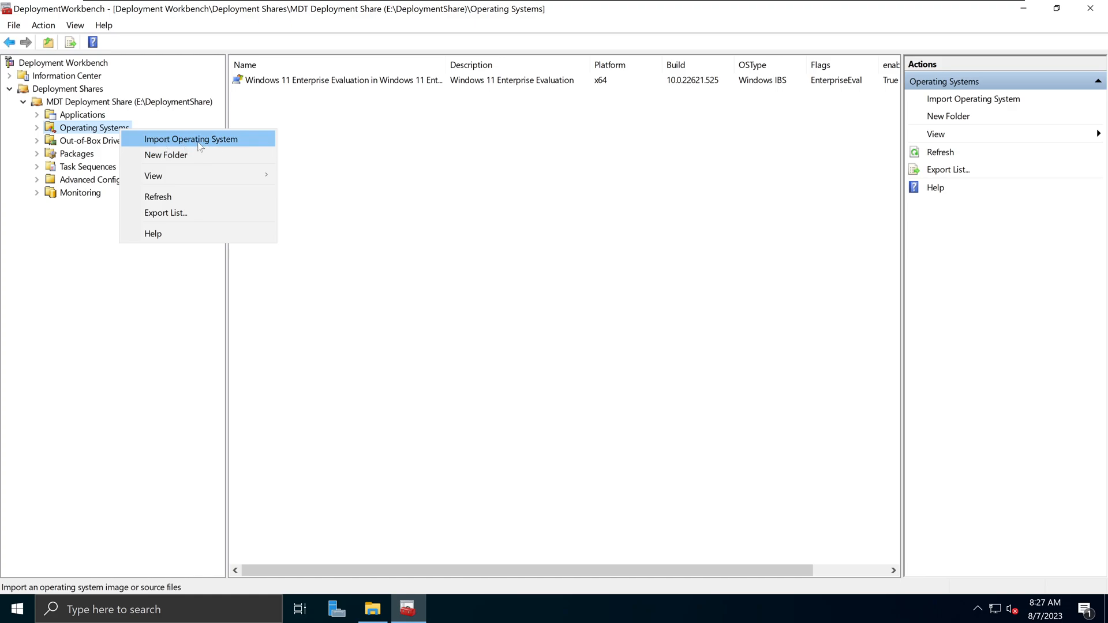
click(237, 140)
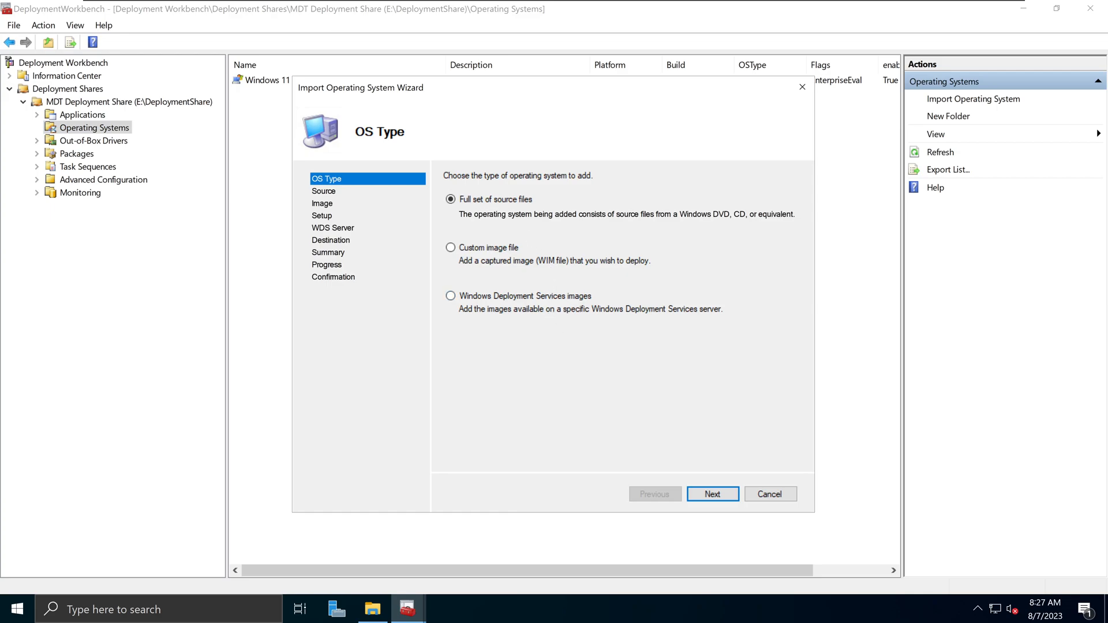
click(489, 249)
click(485, 298)
click(520, 202)
drag(462, 214, 792, 214)
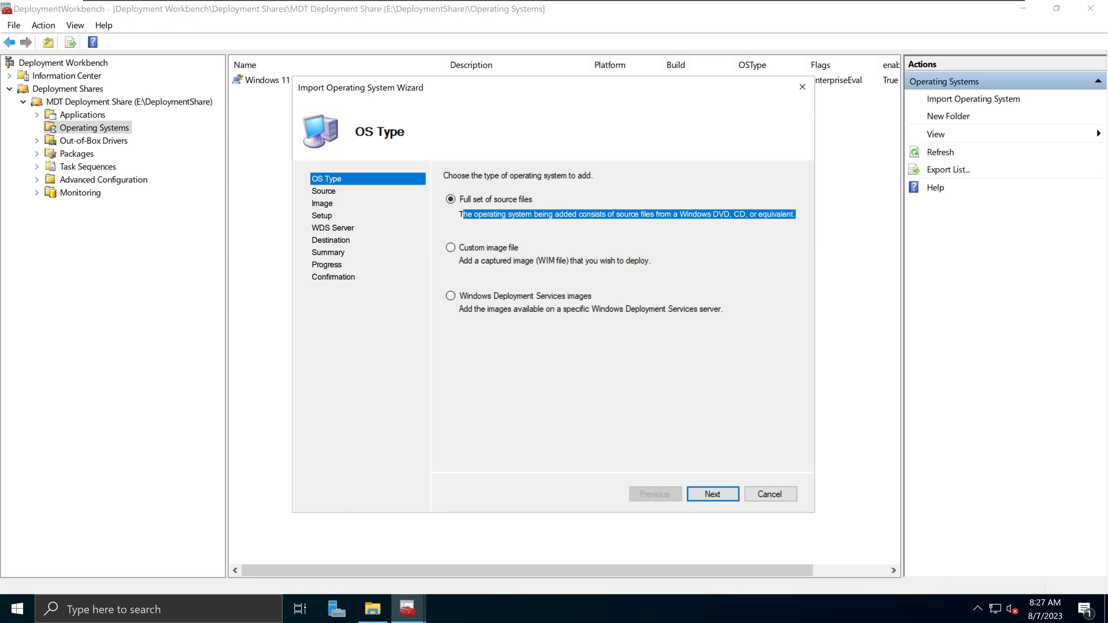
click(702, 214)
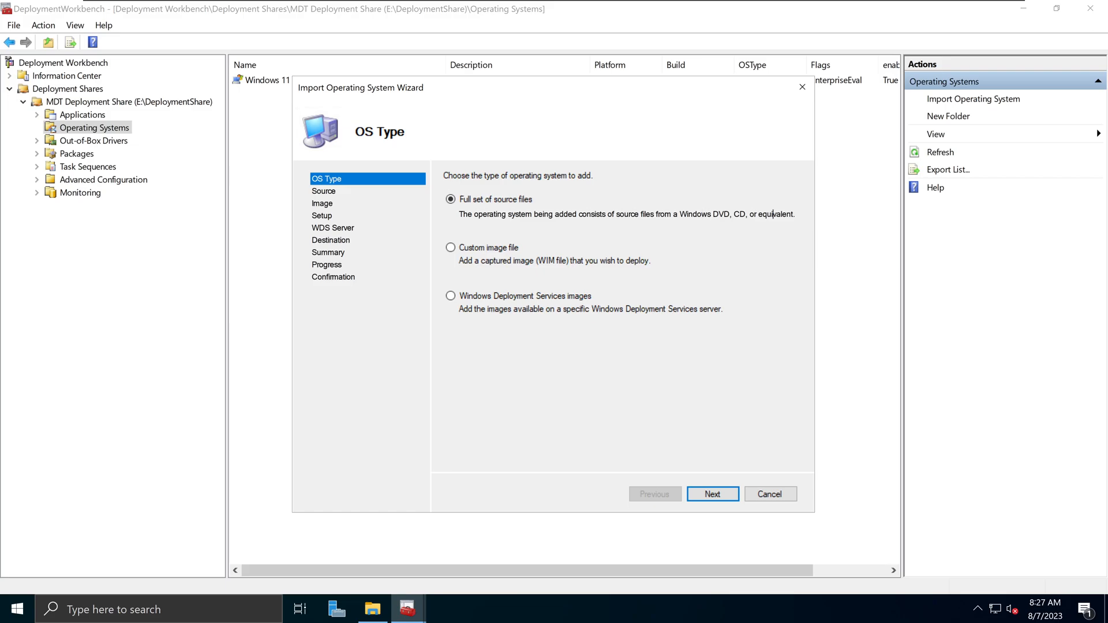
click(711, 496)
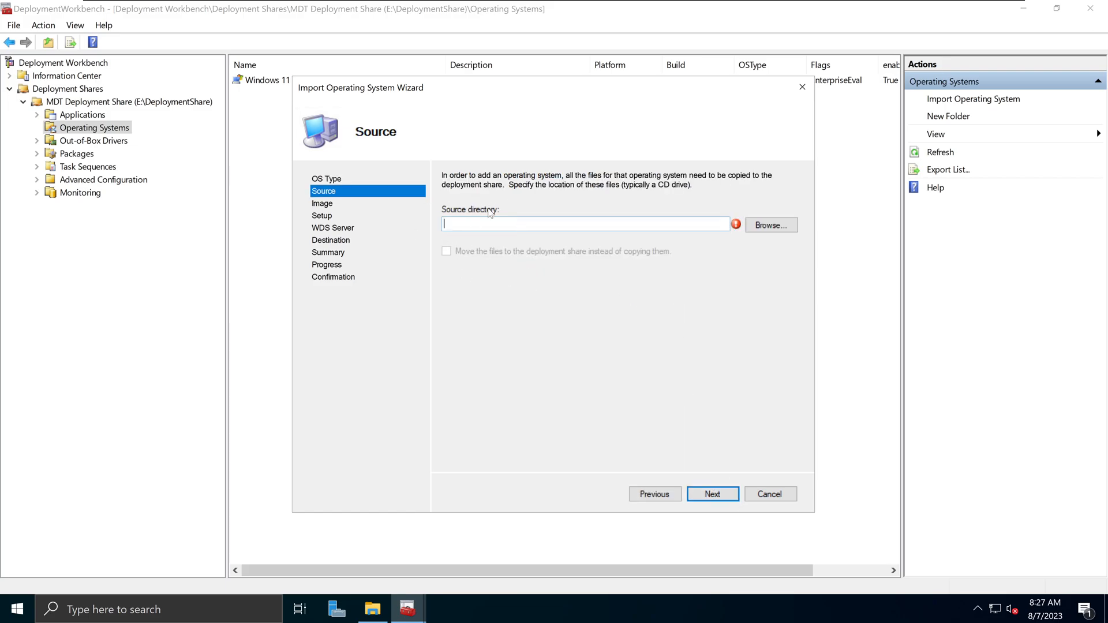
- Set the source directory to C:\Users\Administrator\Downloads
click(373, 609)
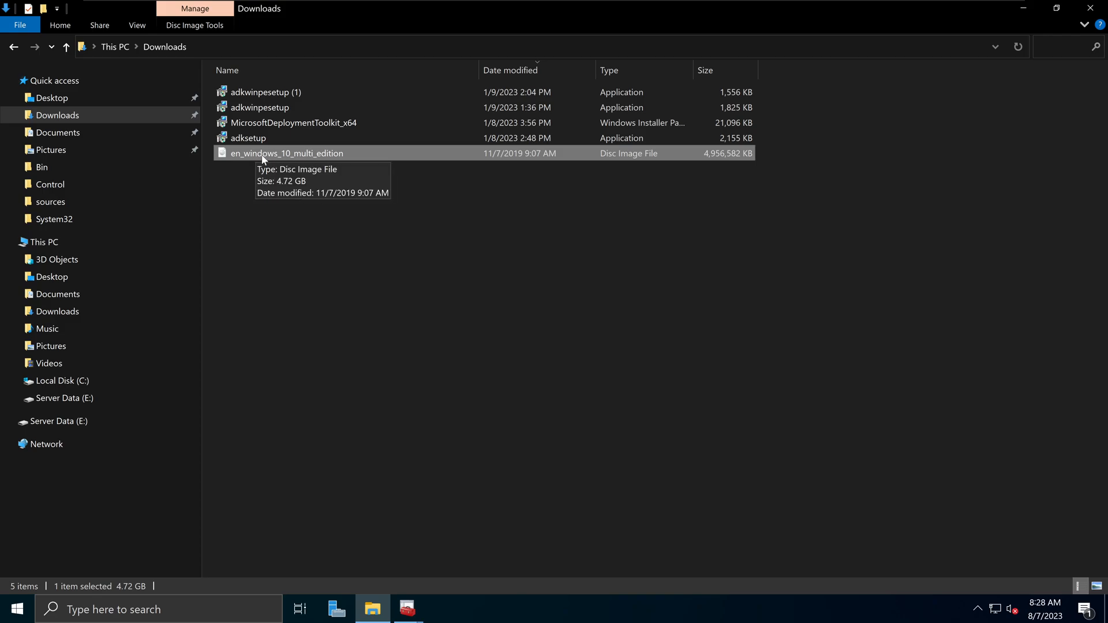
click(408, 609)
click(496, 553)
click(783, 225)
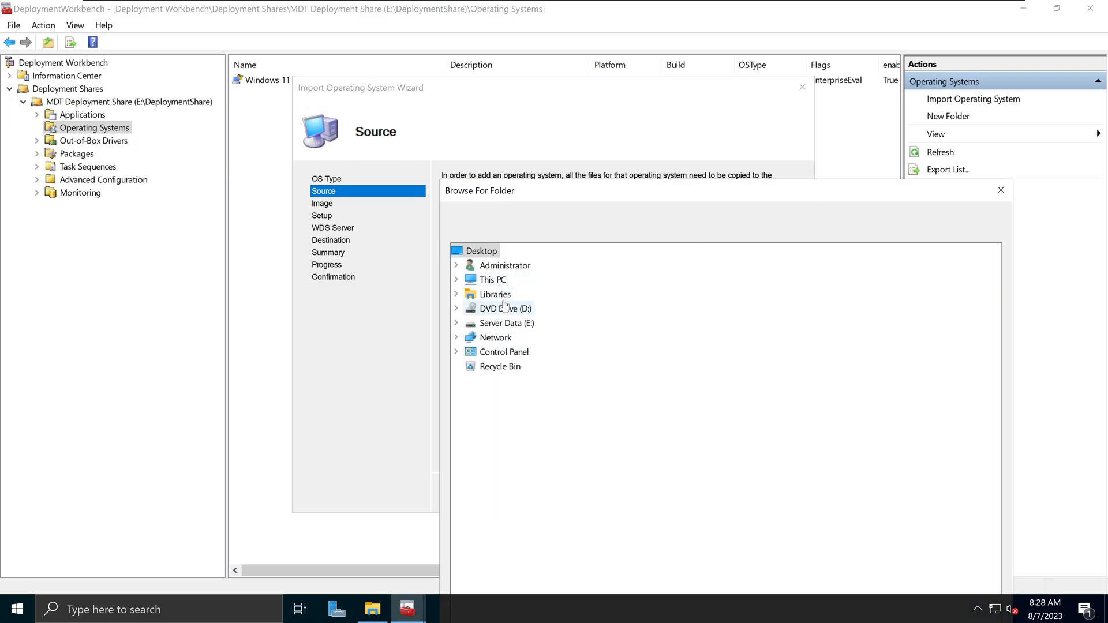
click(456, 280)
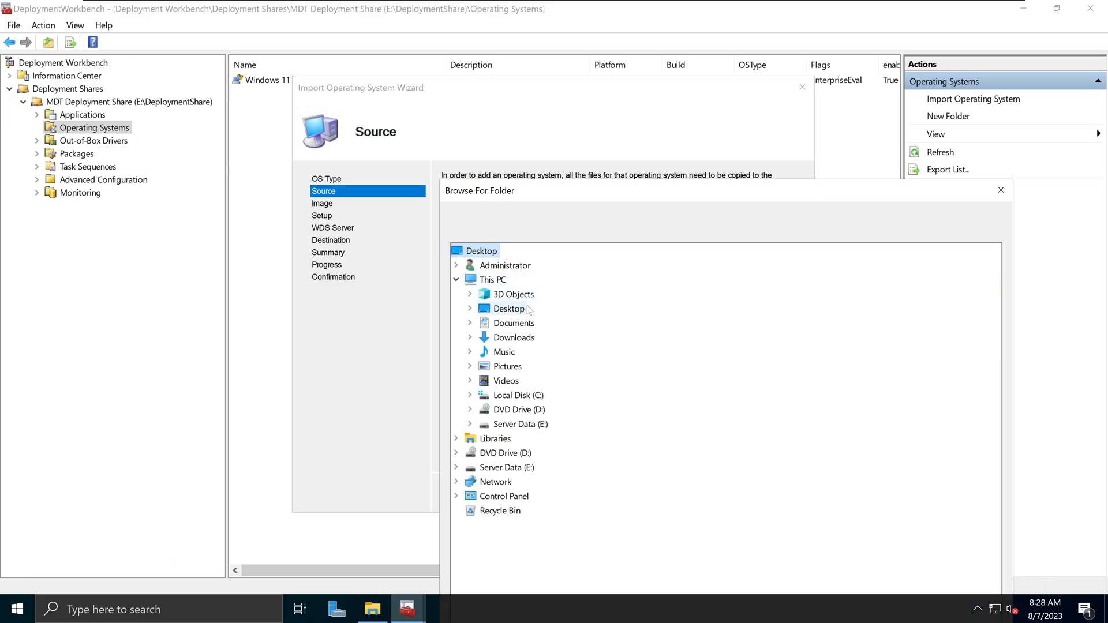
click(516, 338)
drag(827, 197, 663, 52)
click(749, 554)
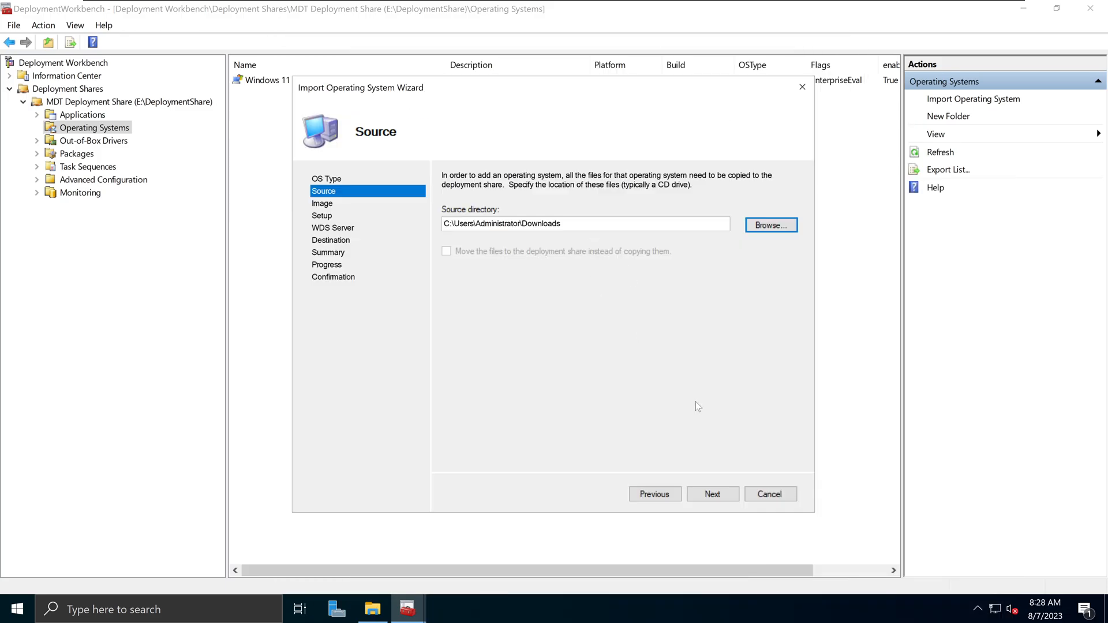
- Try to advance, dismiss the 'Please fix all errors' message, and read why Downloads is rejected
click(715, 494)
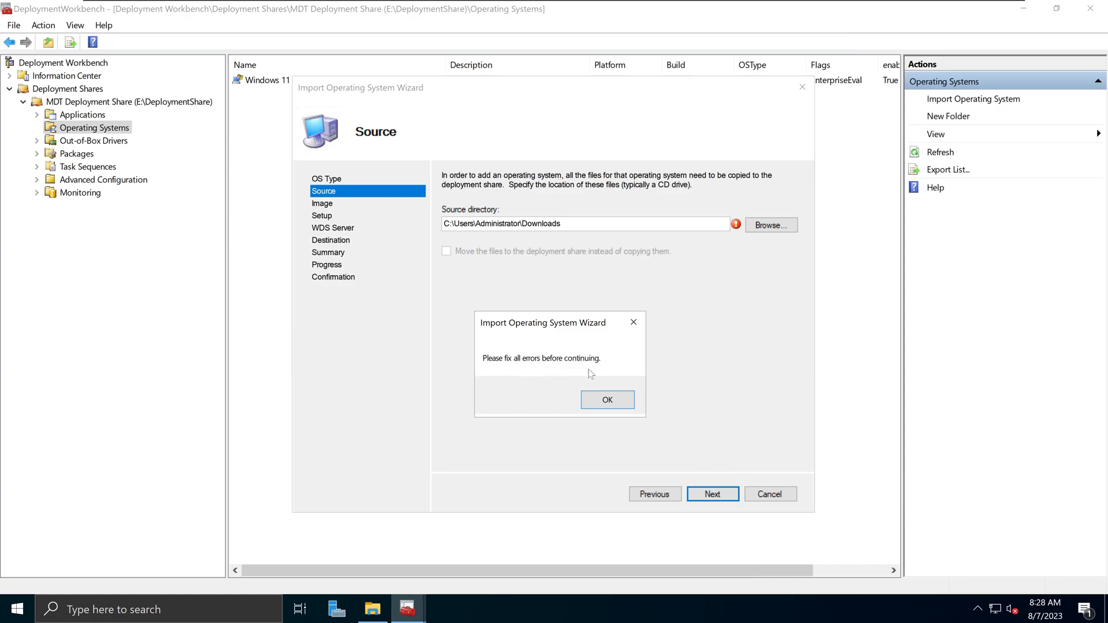
click(602, 401)
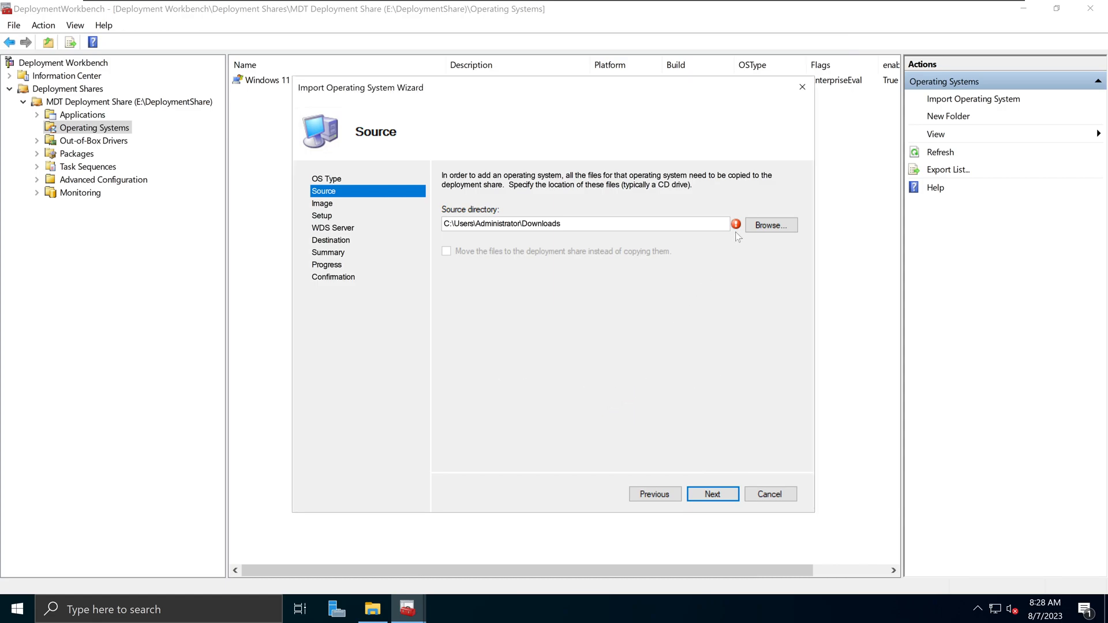
mouse_move(736, 227)
- Clear the Downloads file selection and switch back to the import wizard
click(373, 609)
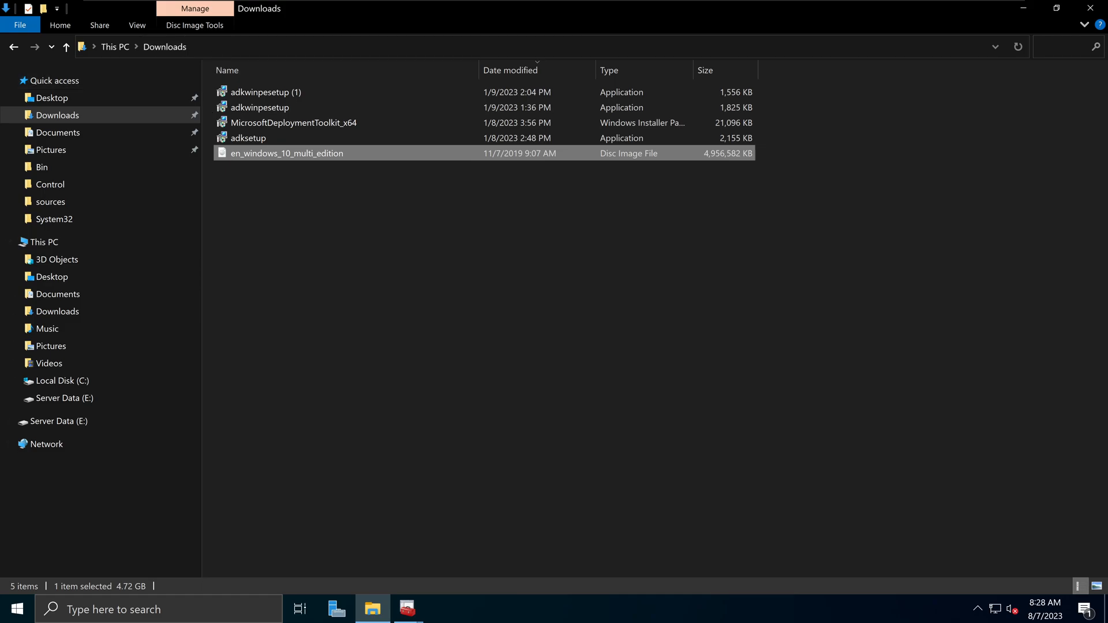
click(358, 247)
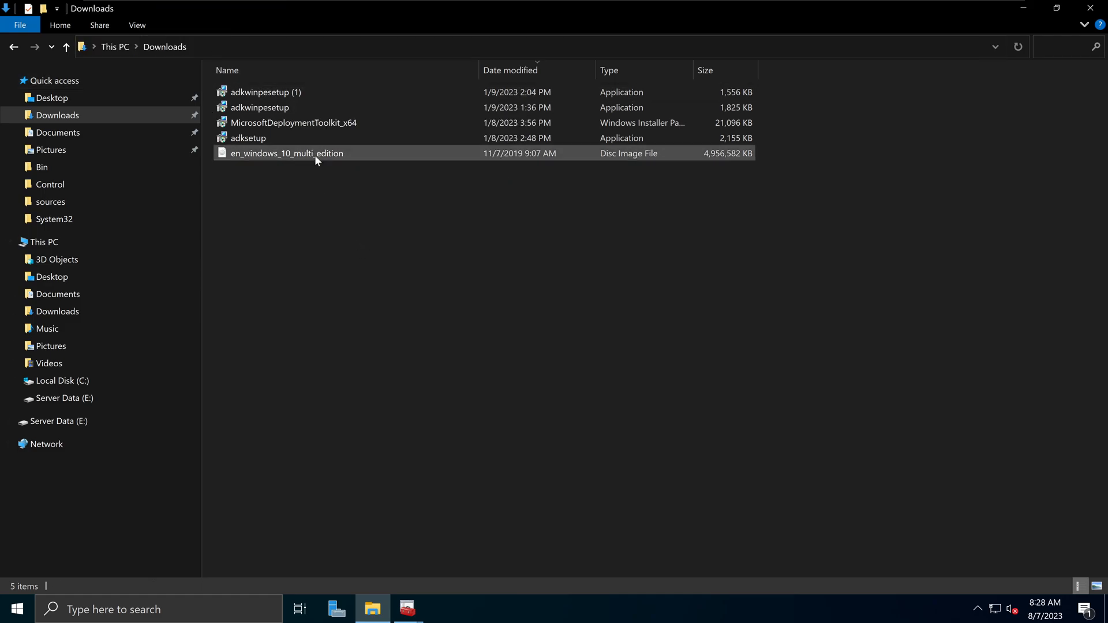
click(423, 607)
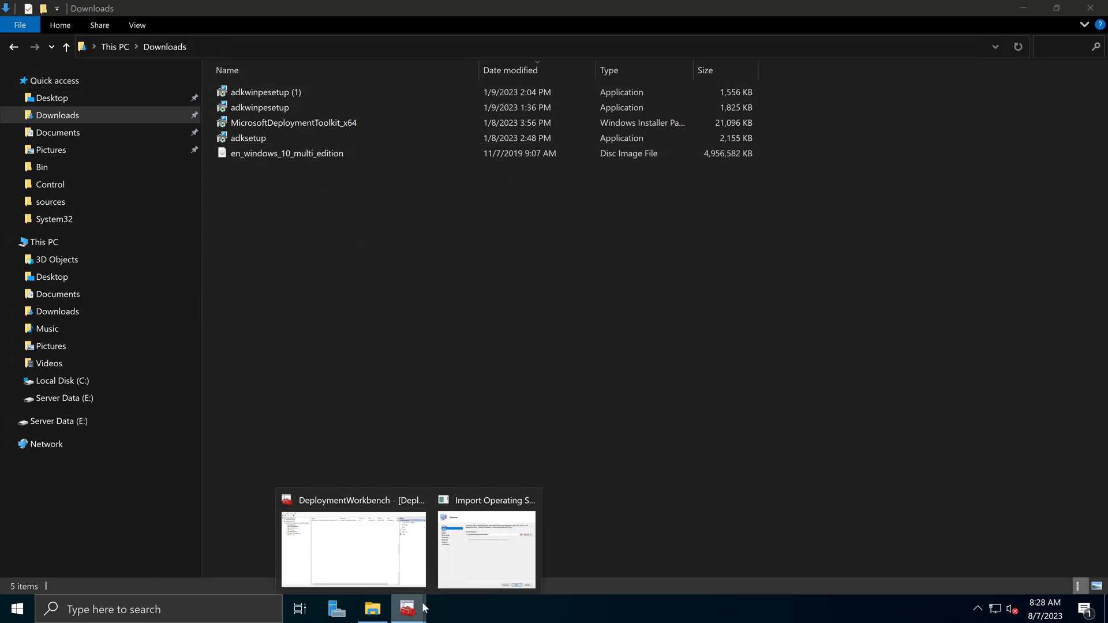
click(389, 554)
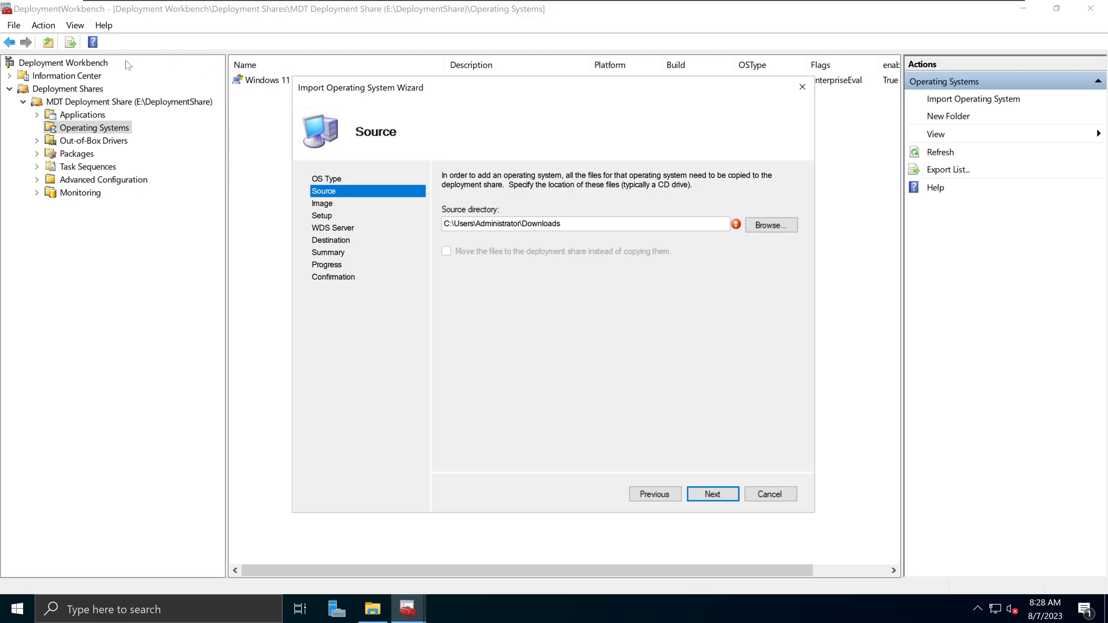
- Mount the en_windows_10_multi_edition ISO as DVD Drive (F:) and return to the wizard
click(372, 608)
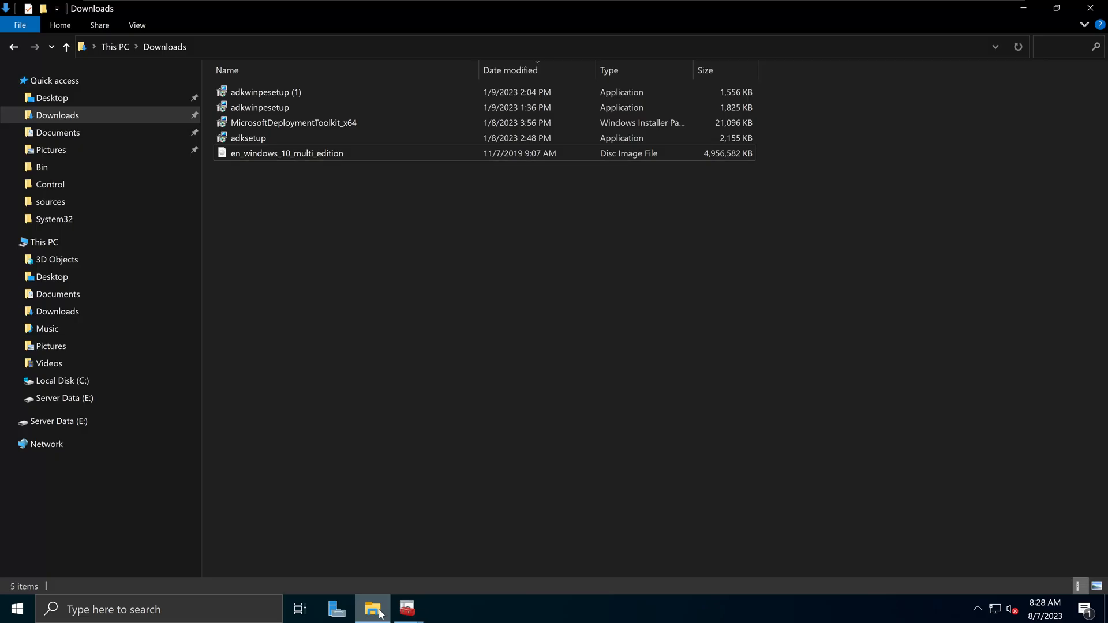
right_click(296, 151)
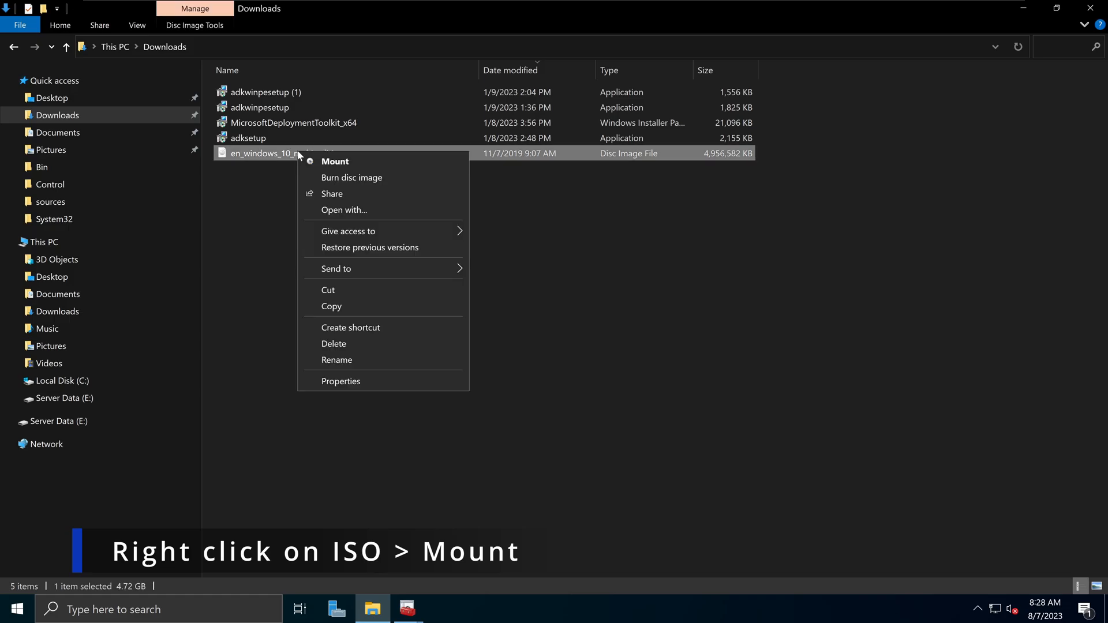
click(333, 162)
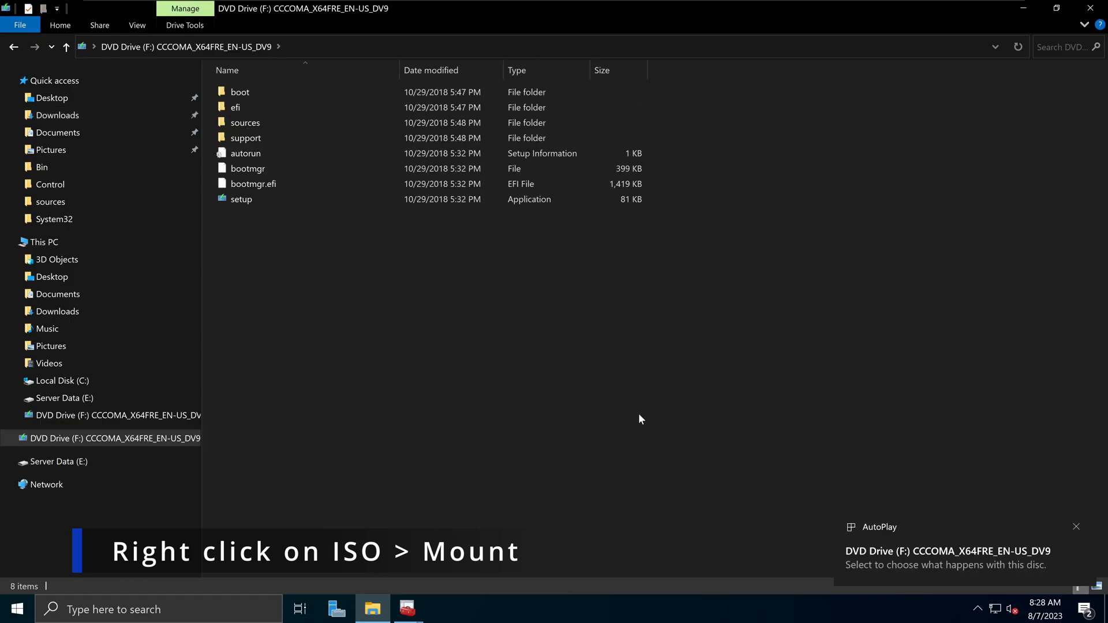
click(137, 242)
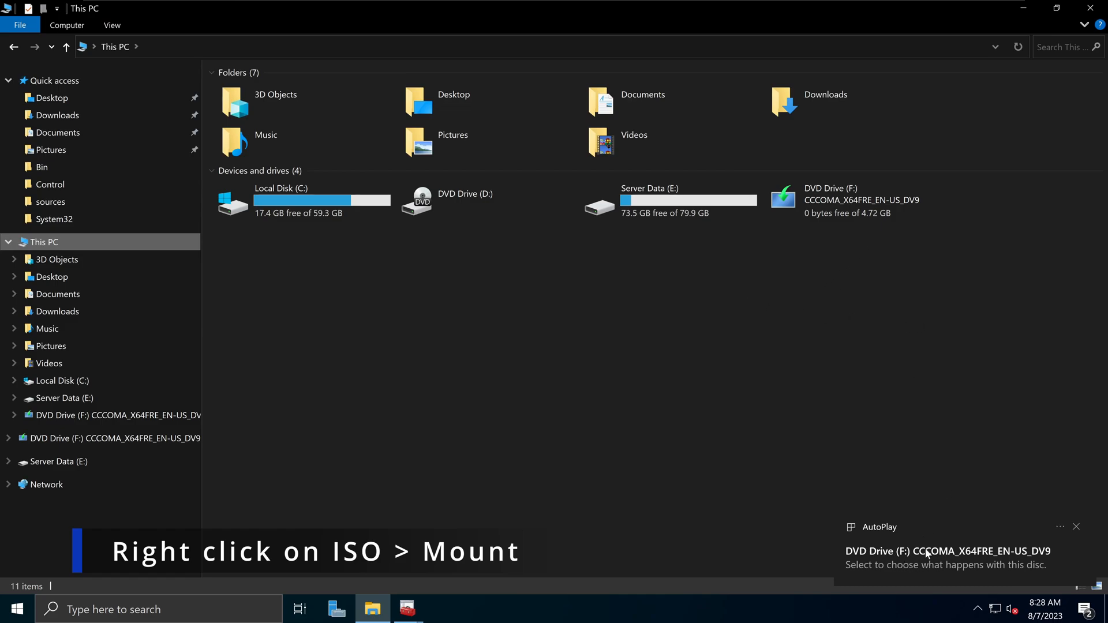
click(933, 222)
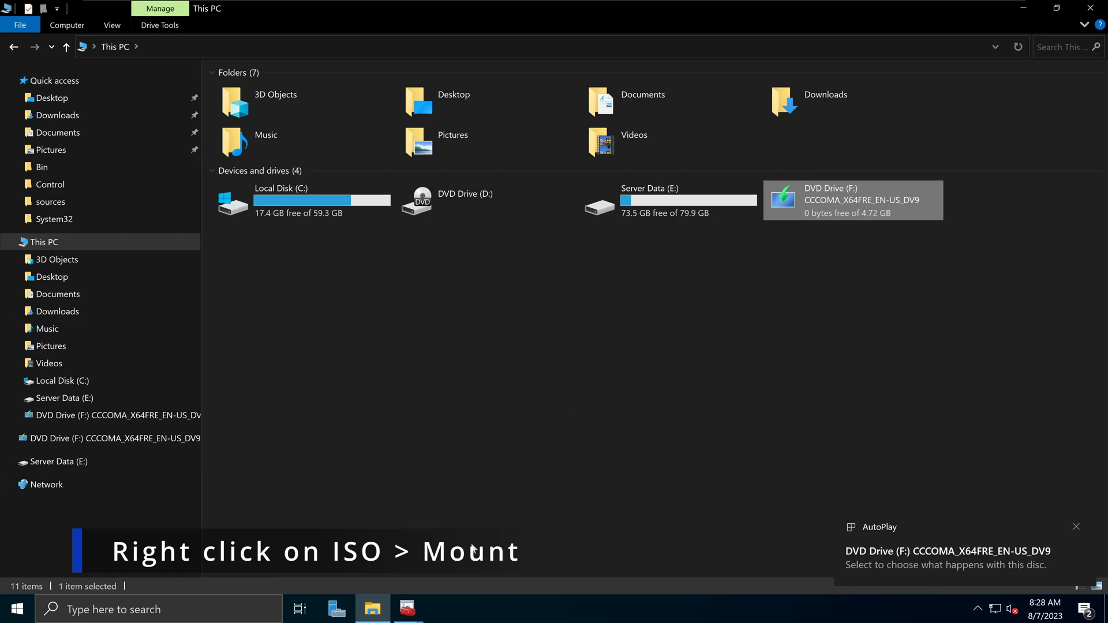
click(423, 609)
click(488, 547)
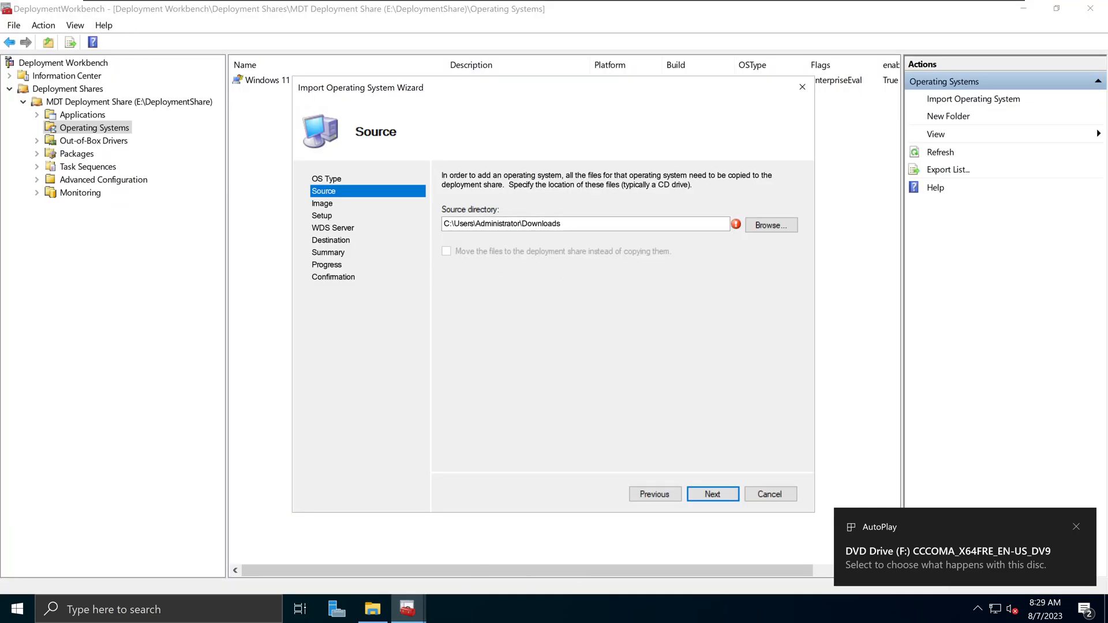
- Abandon the Downloads-based import by cancelling the wizard and confirming with Yes
click(770, 229)
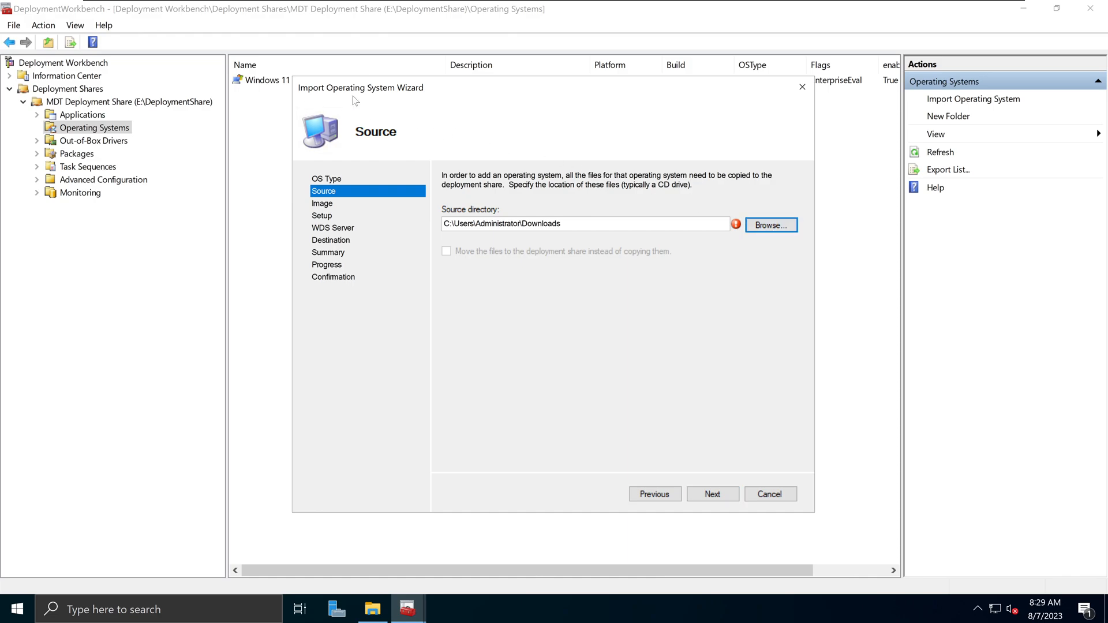
click(769, 493)
click(513, 406)
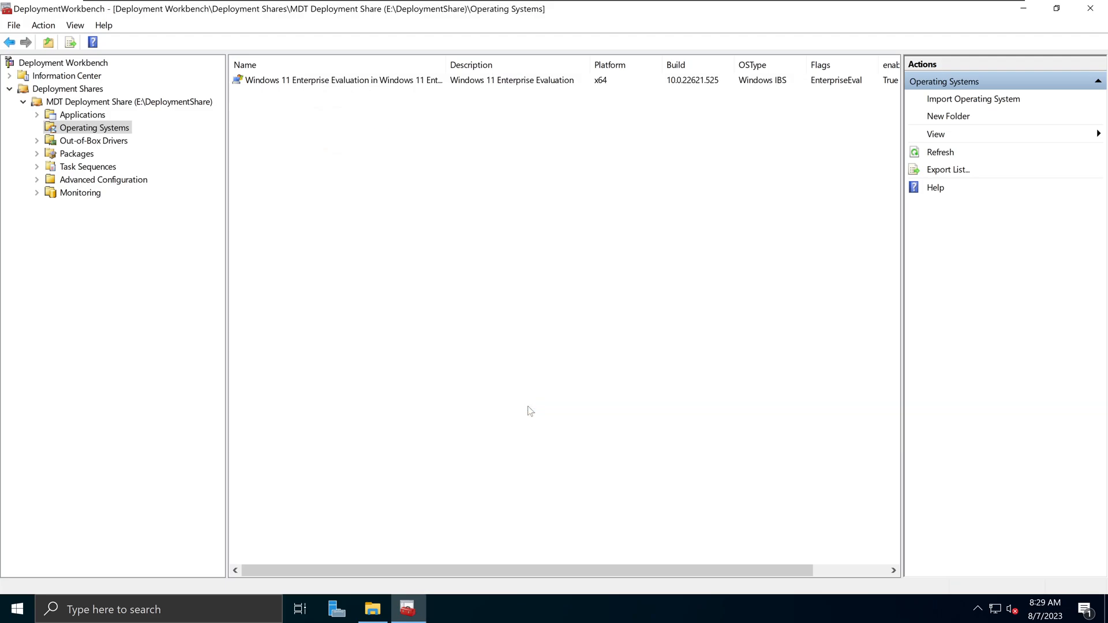
right_click(110, 131)
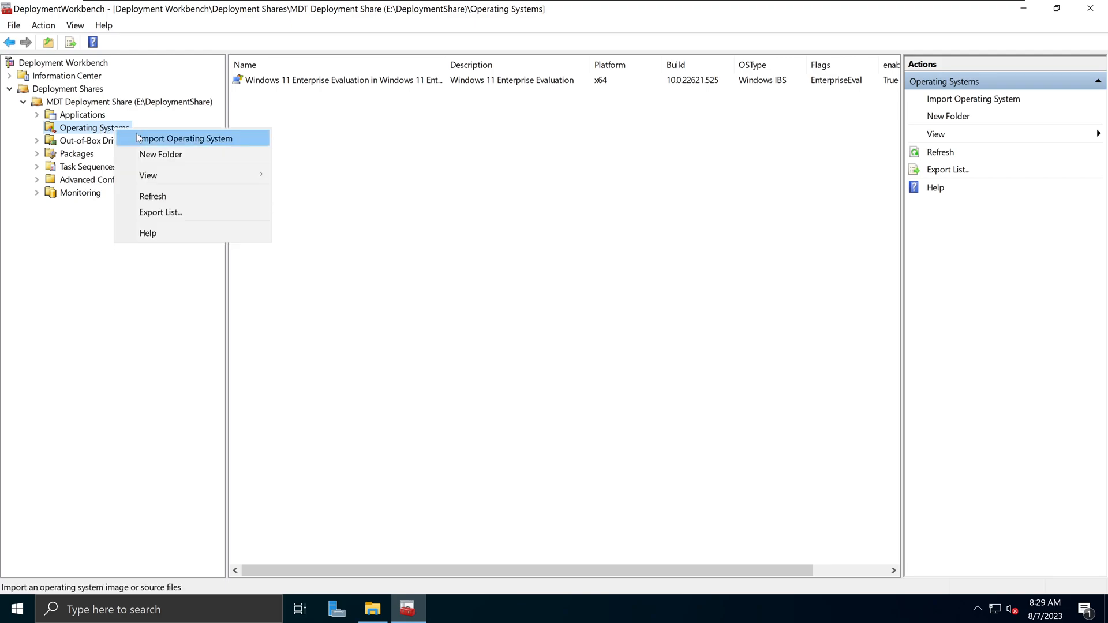
- Start a new full-source-files import with the mounted F:\ drive as source directory
click(136, 138)
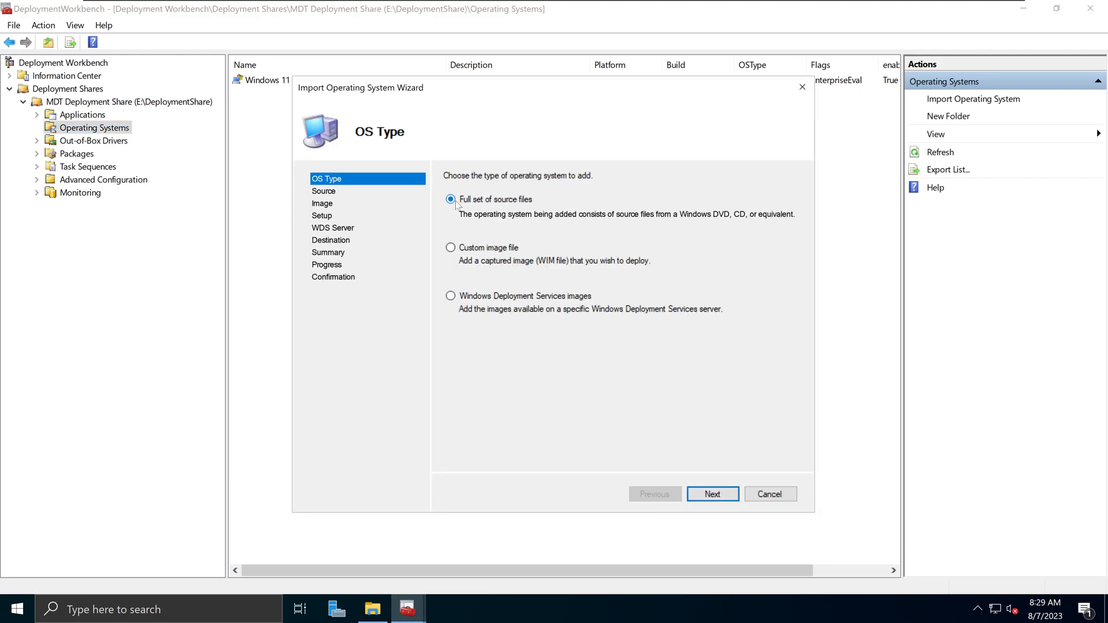
click(709, 494)
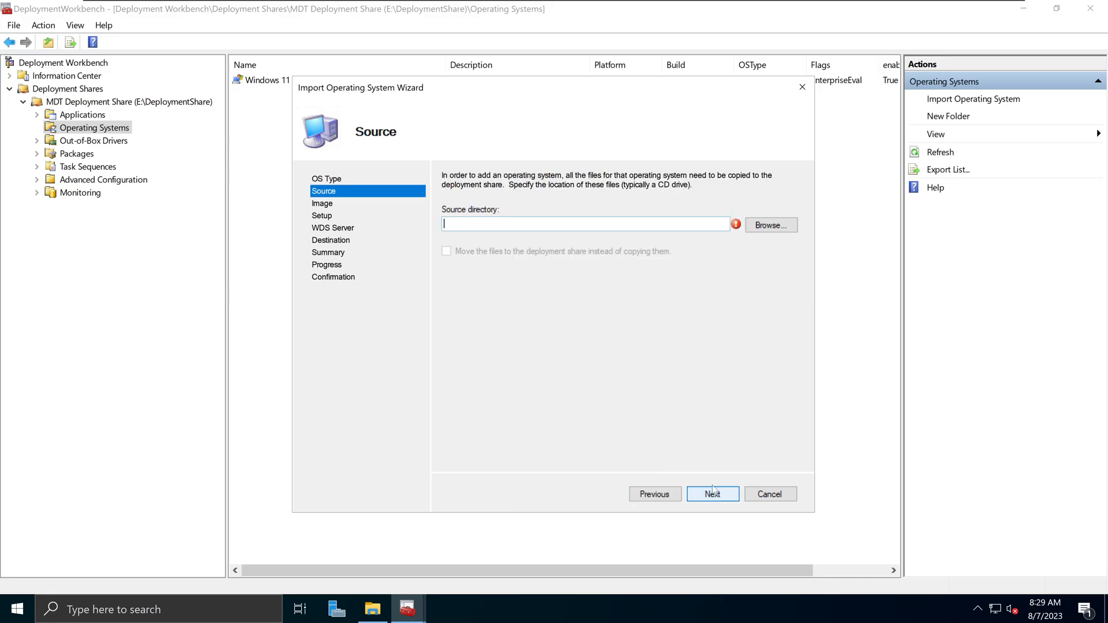
click(771, 225)
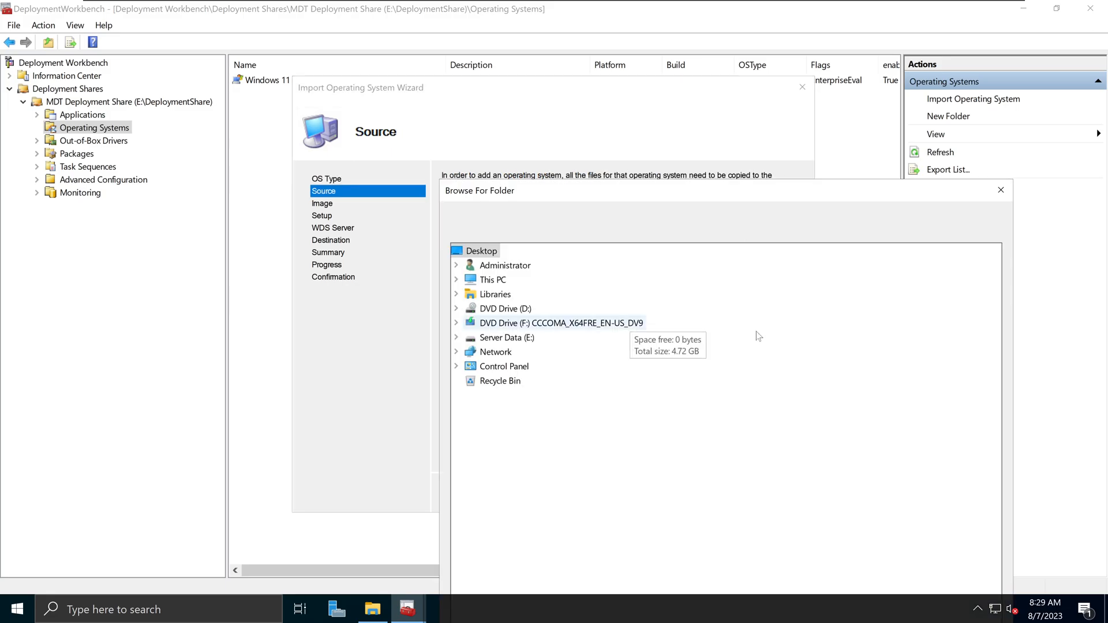
click(486, 324)
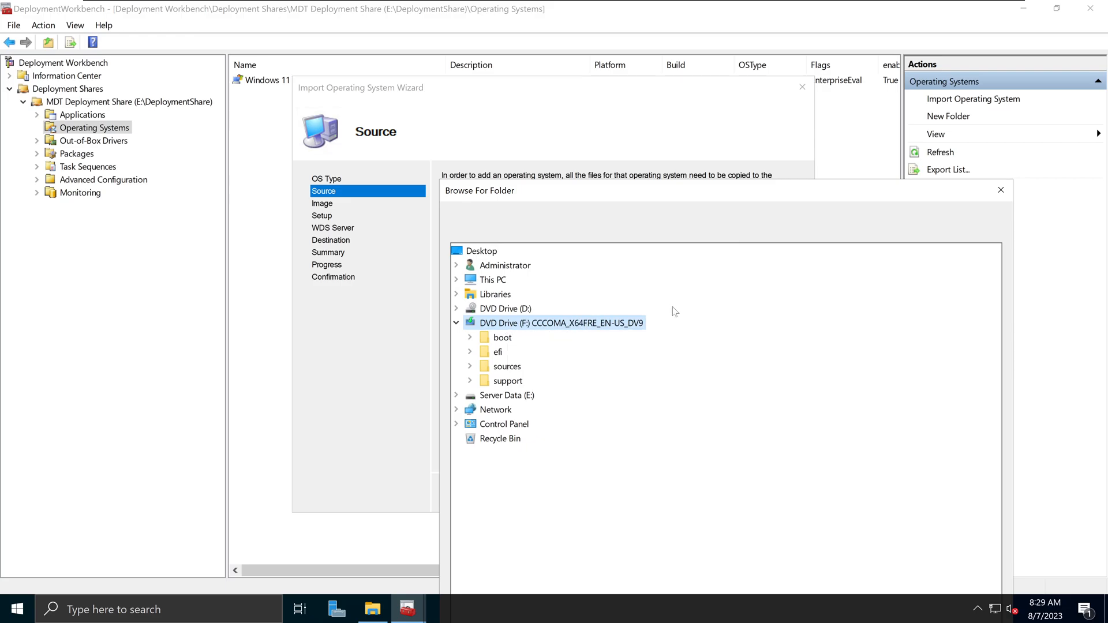
drag(790, 191, 702, 97)
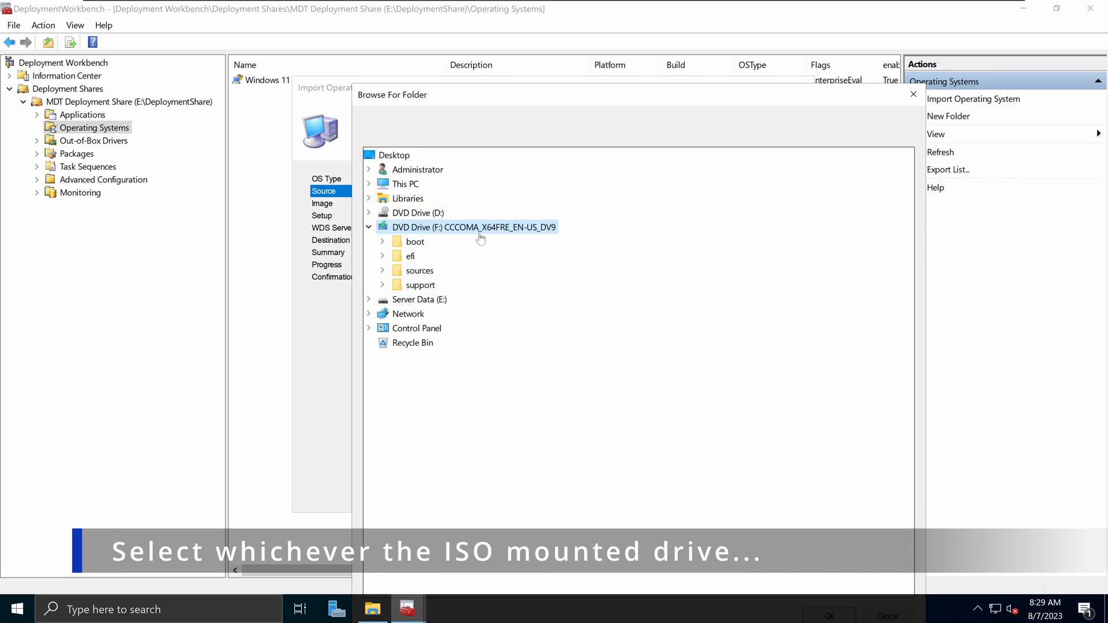
drag(679, 105, 663, 40)
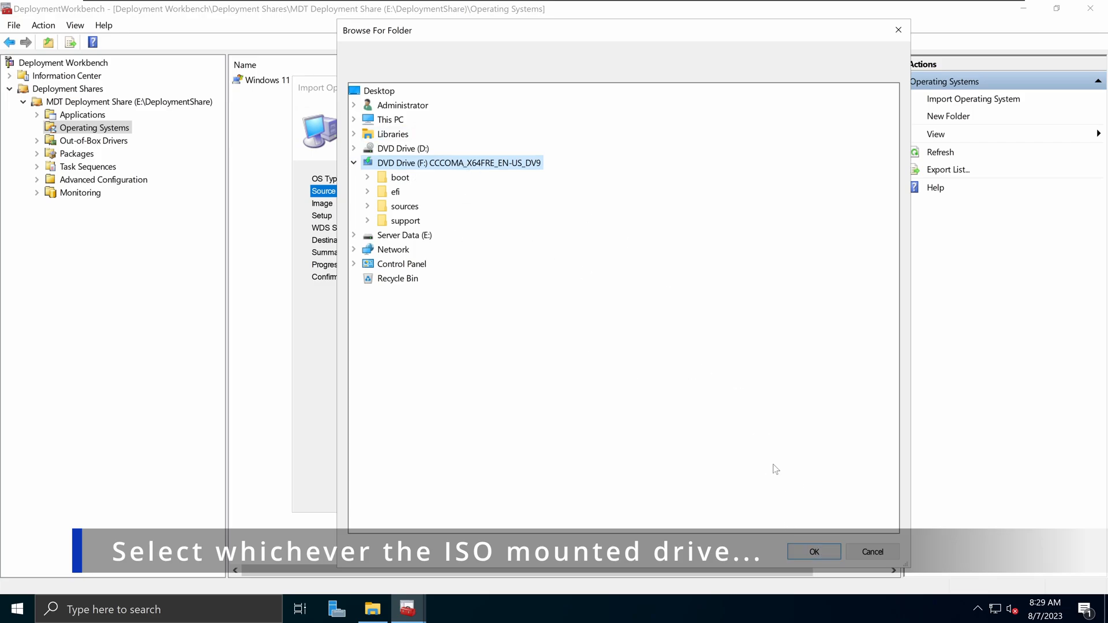
click(813, 551)
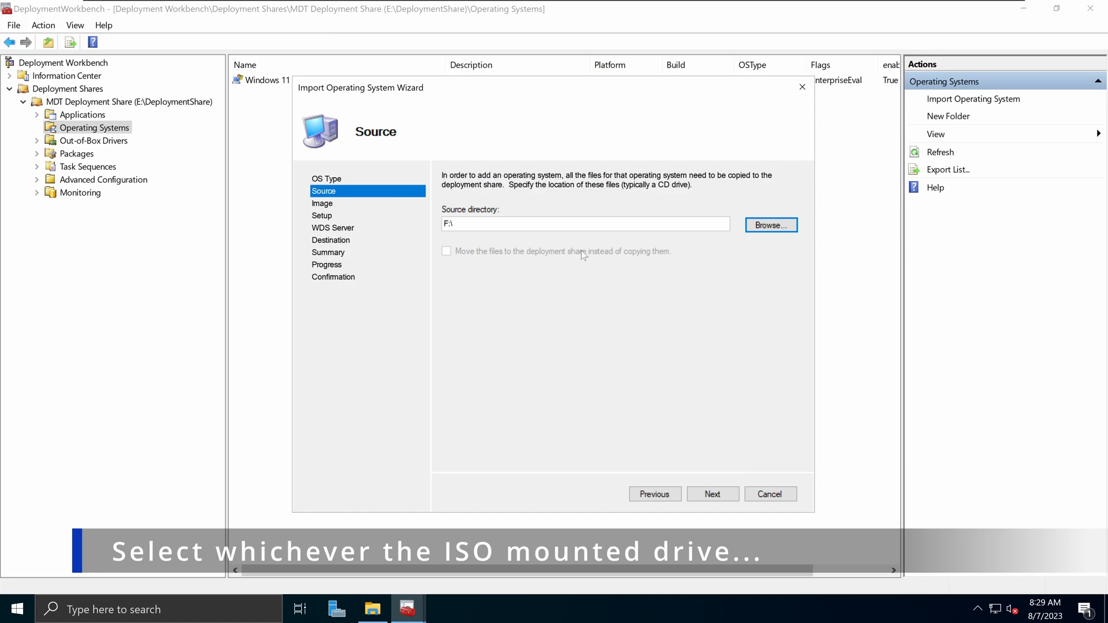
- Rename the destination directory from 'Windows 10 Home x64' to 'Windows 10x64' and reach Summary
click(721, 495)
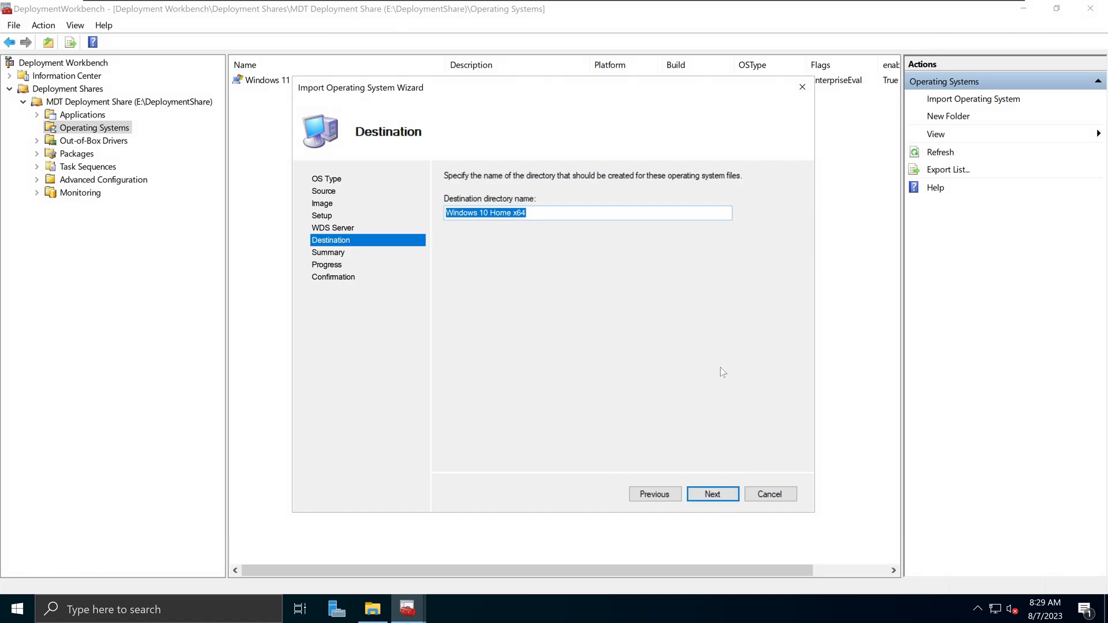
drag(625, 95, 633, 130)
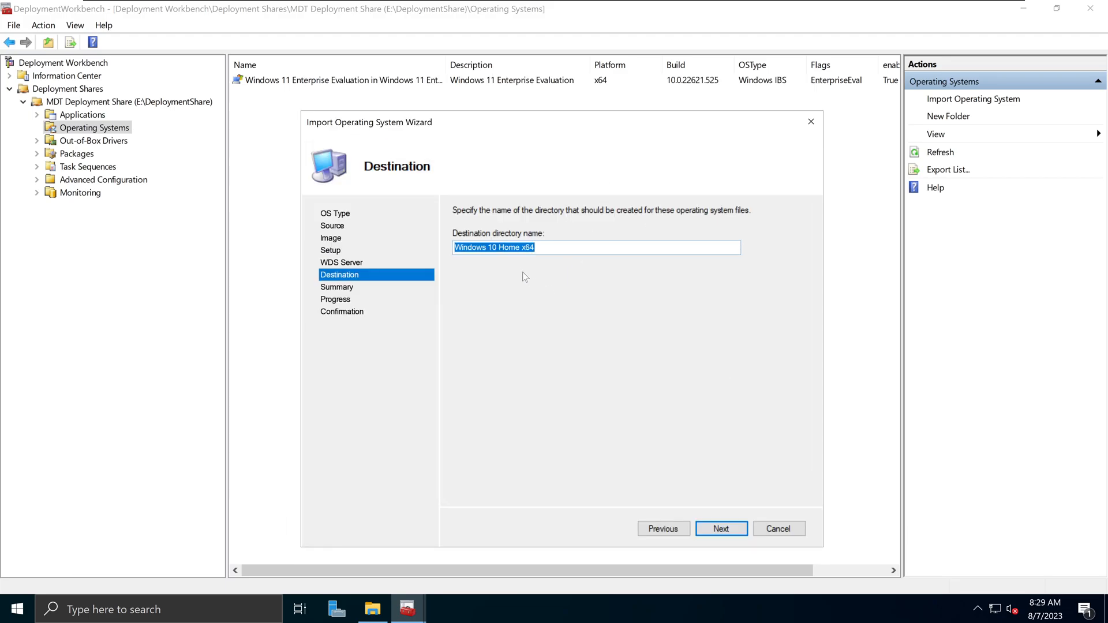
click(488, 247)
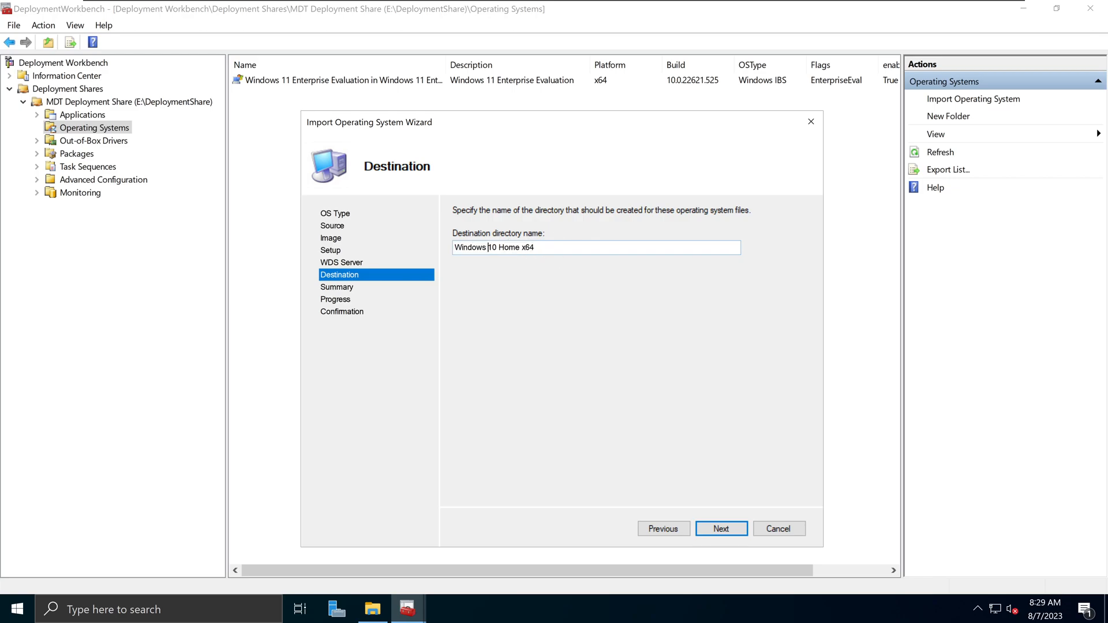
key(Delete)
key(Delete)
key(Delete)
key(Delete)
key(Delete)
key(Delete)
click(722, 531)
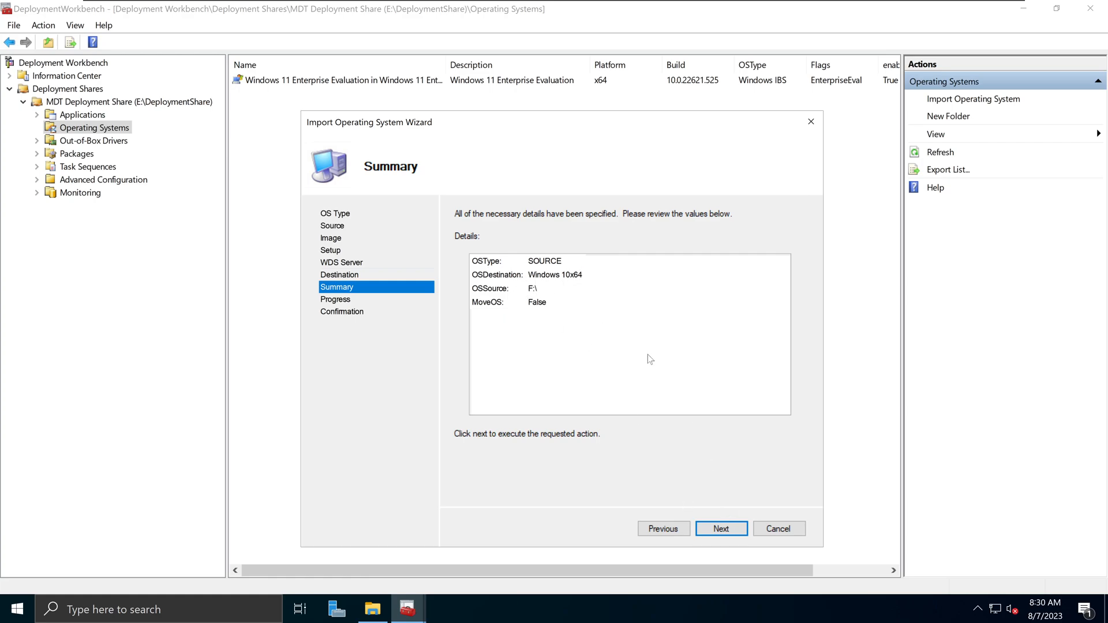
- Run the Windows 10 import and finish the wizard once it completes successfully
click(725, 530)
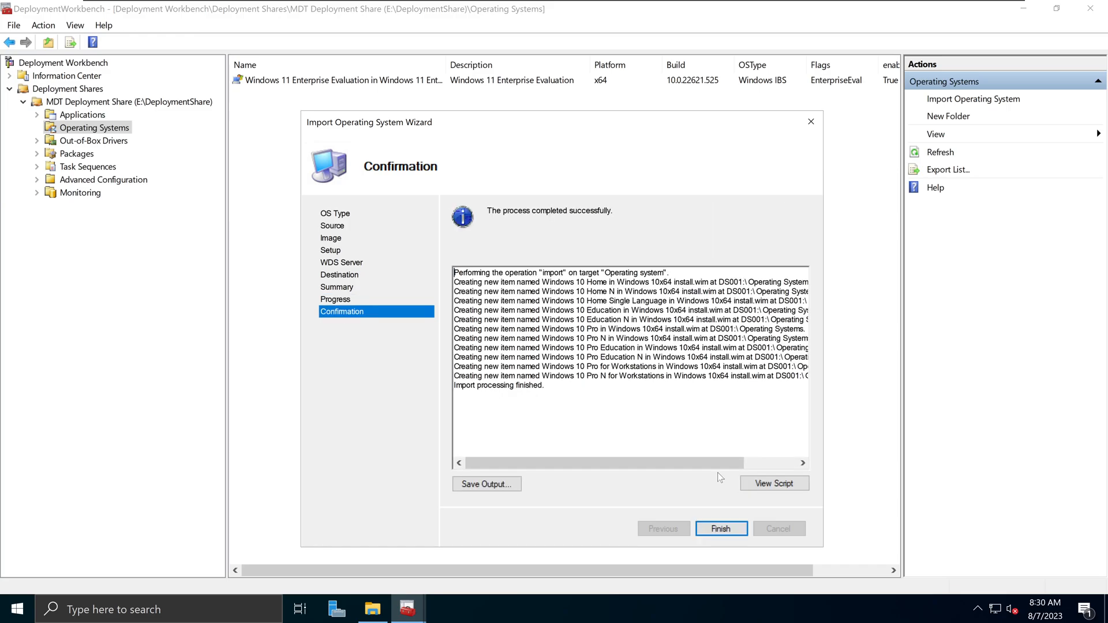
drag(489, 212, 602, 216)
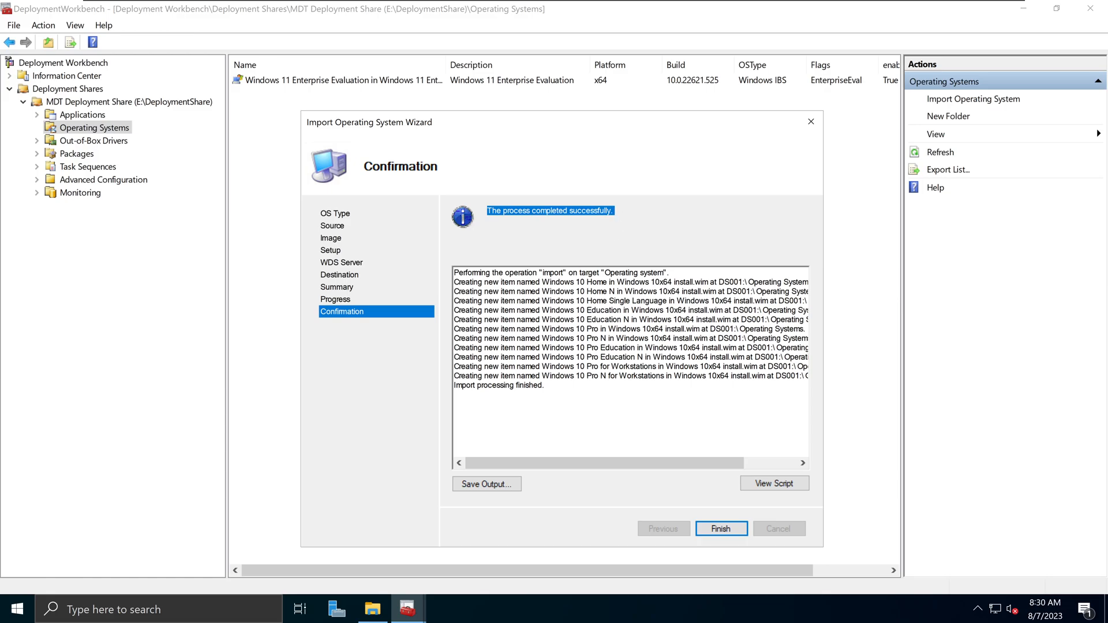
click(454, 394)
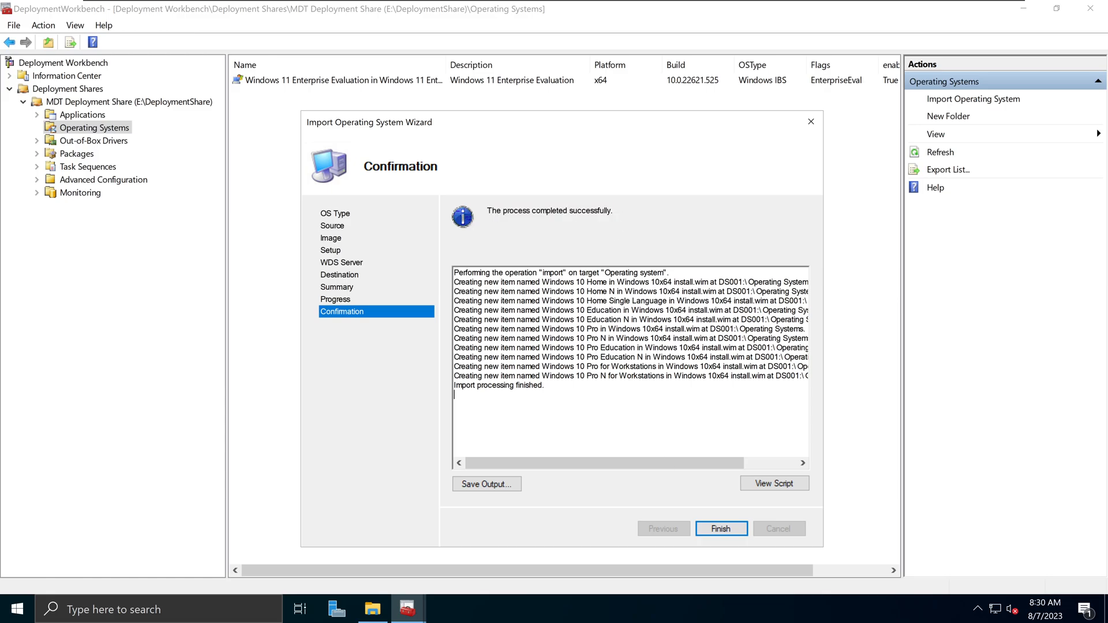
click(721, 528)
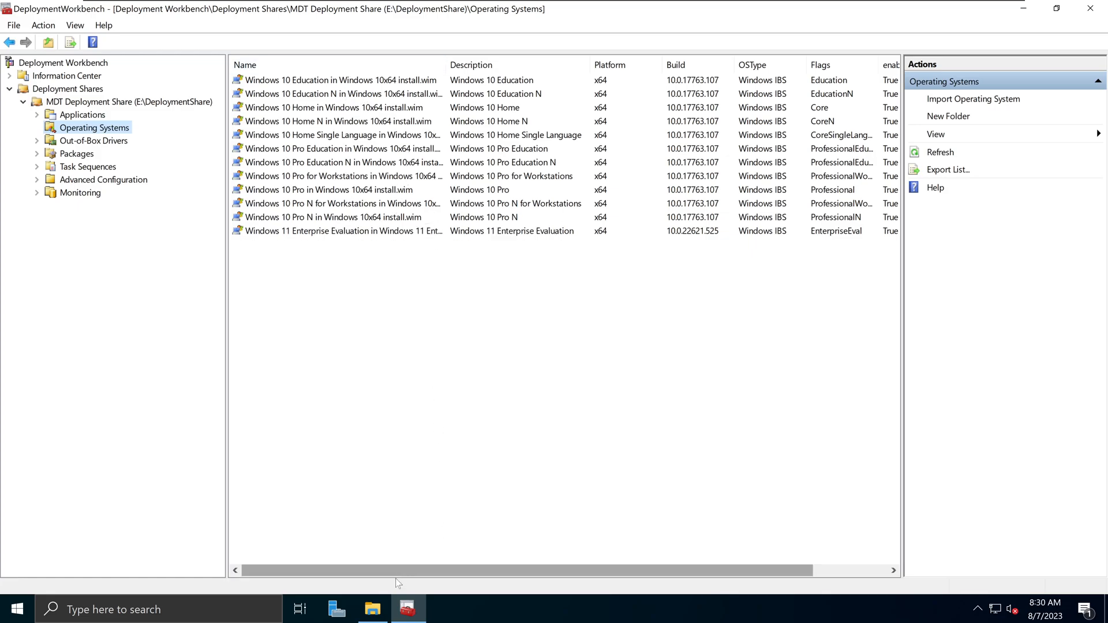
- Minimize File Explorer and widen the Operating Systems Name column to show full image names
click(373, 608)
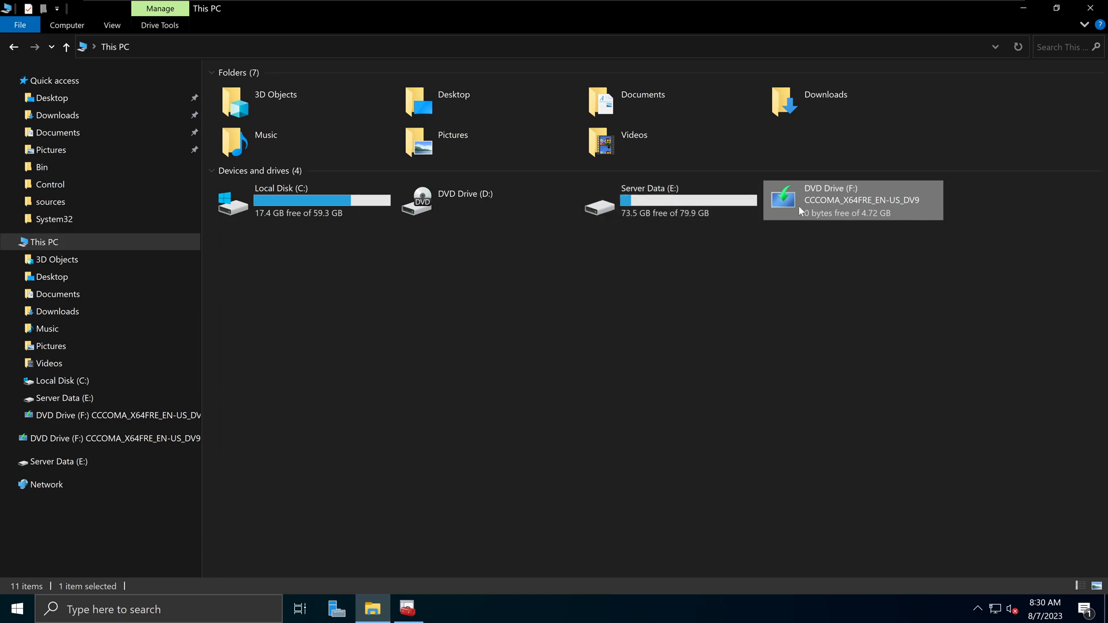
click(1023, 8)
drag(446, 64, 498, 65)
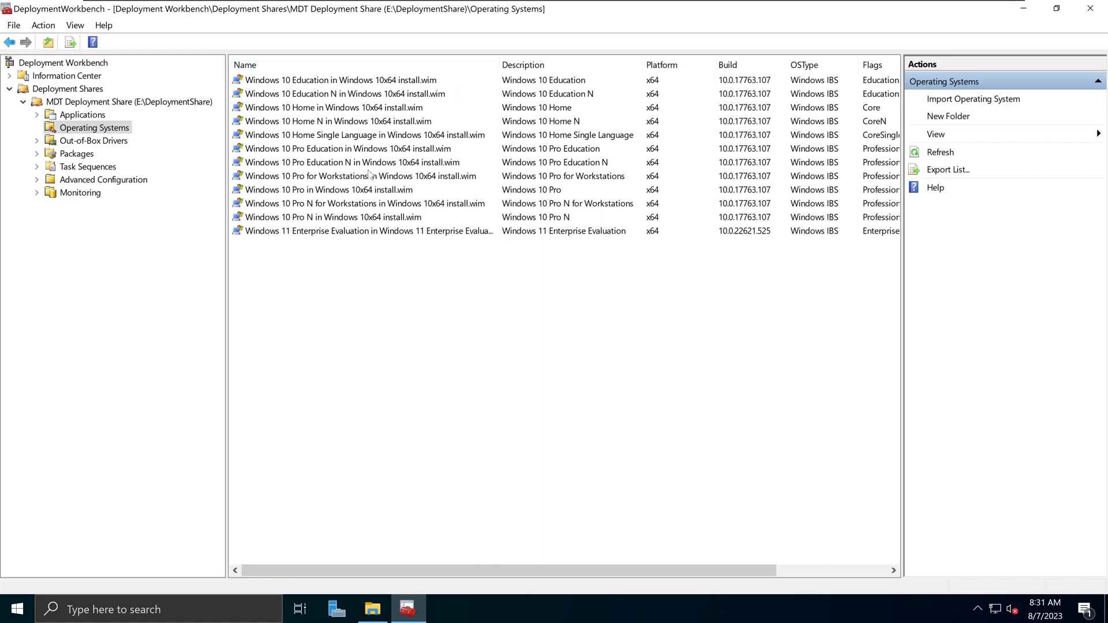
click(302, 233)
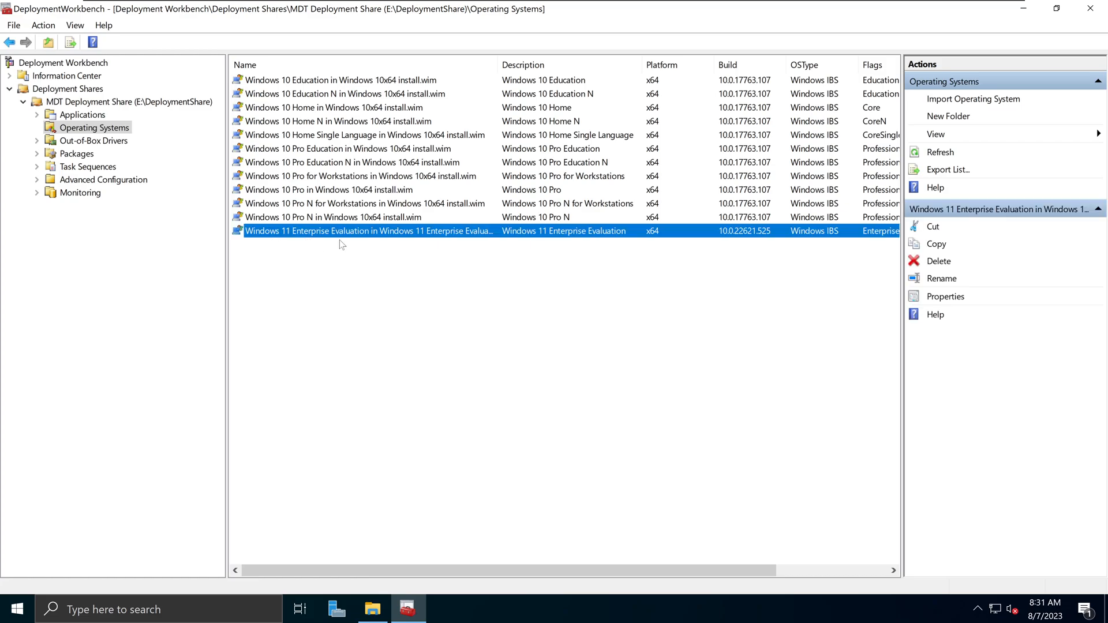
click(366, 93)
click(374, 83)
click(363, 121)
click(358, 151)
click(352, 176)
click(355, 202)
click(383, 163)
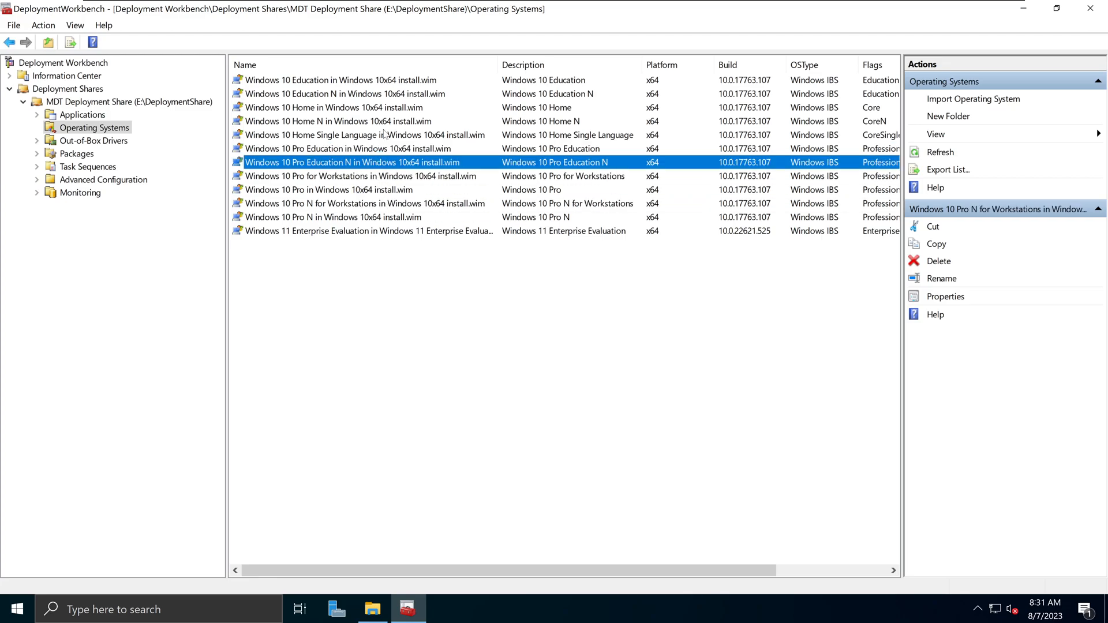
click(388, 109)
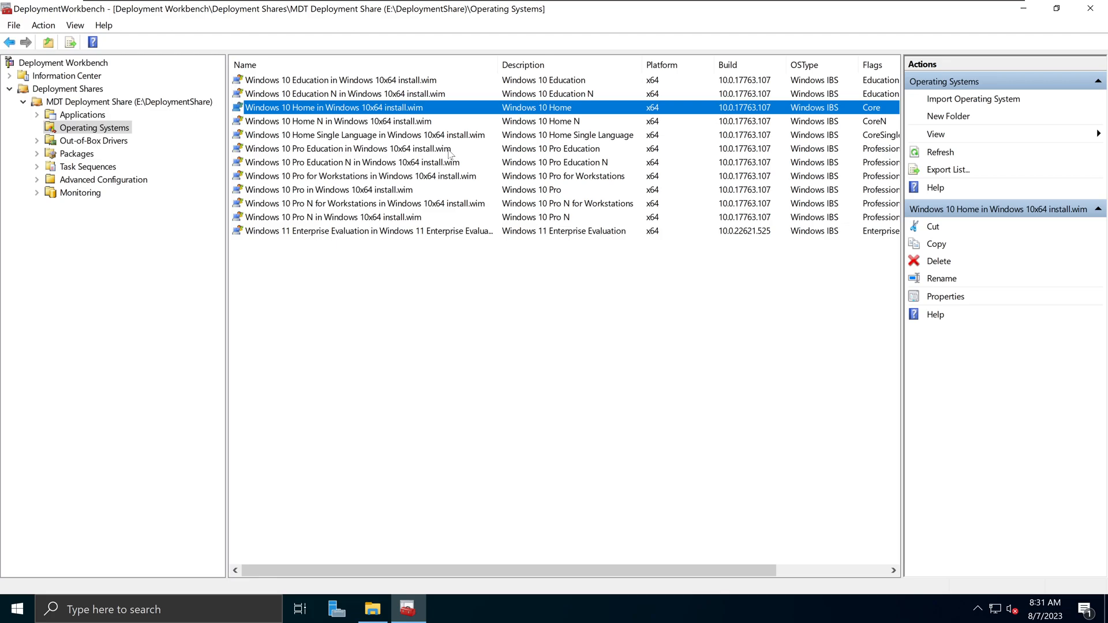
click(374, 122)
click(373, 154)
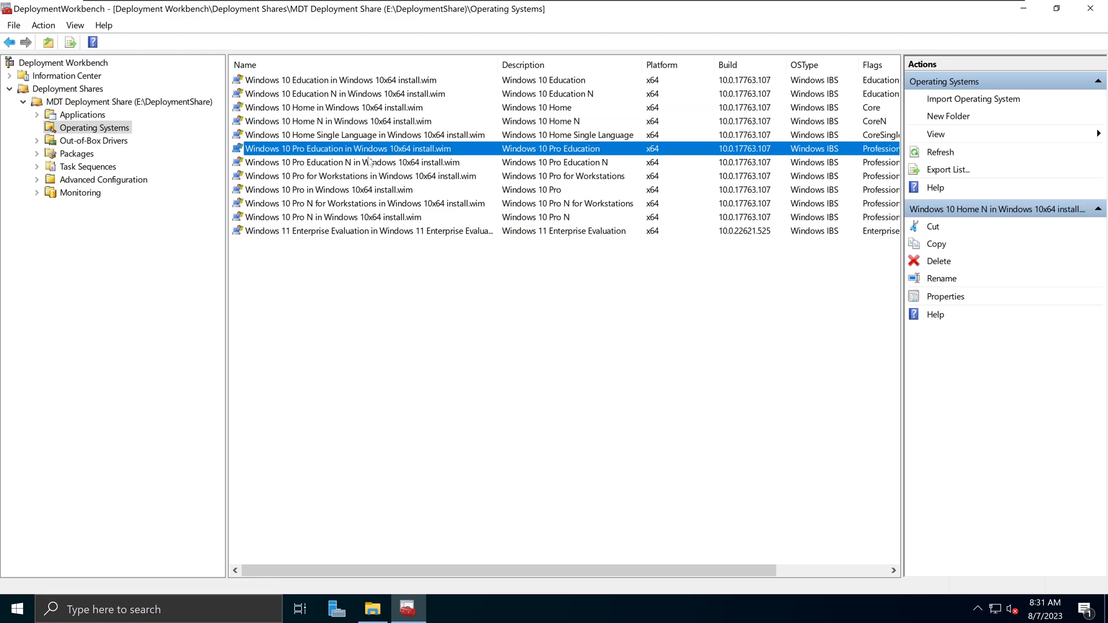
click(364, 190)
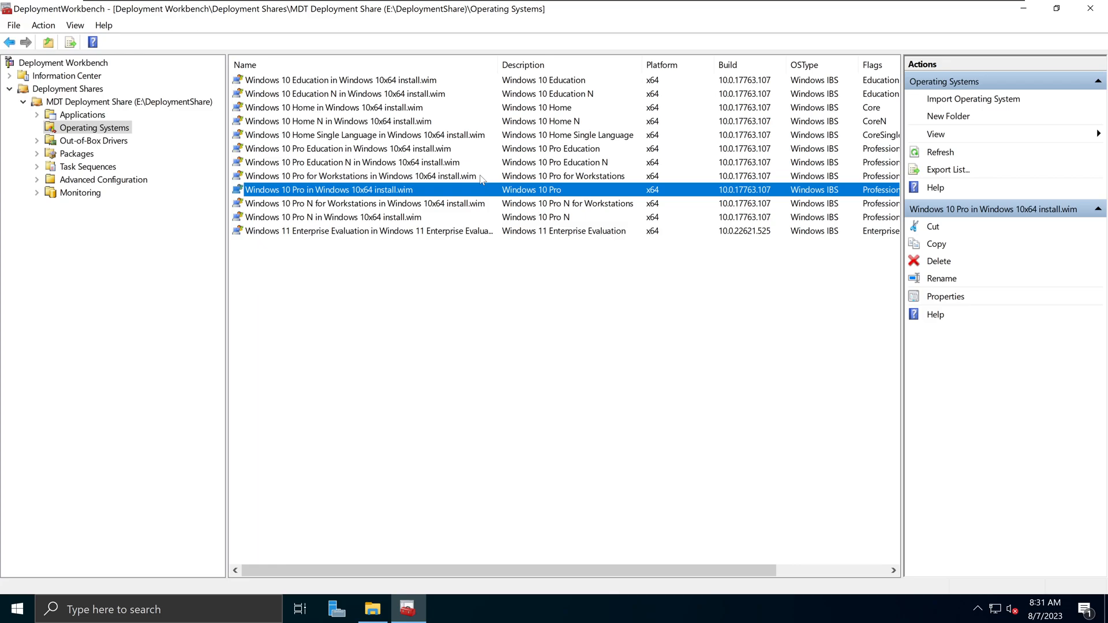
click(332, 122)
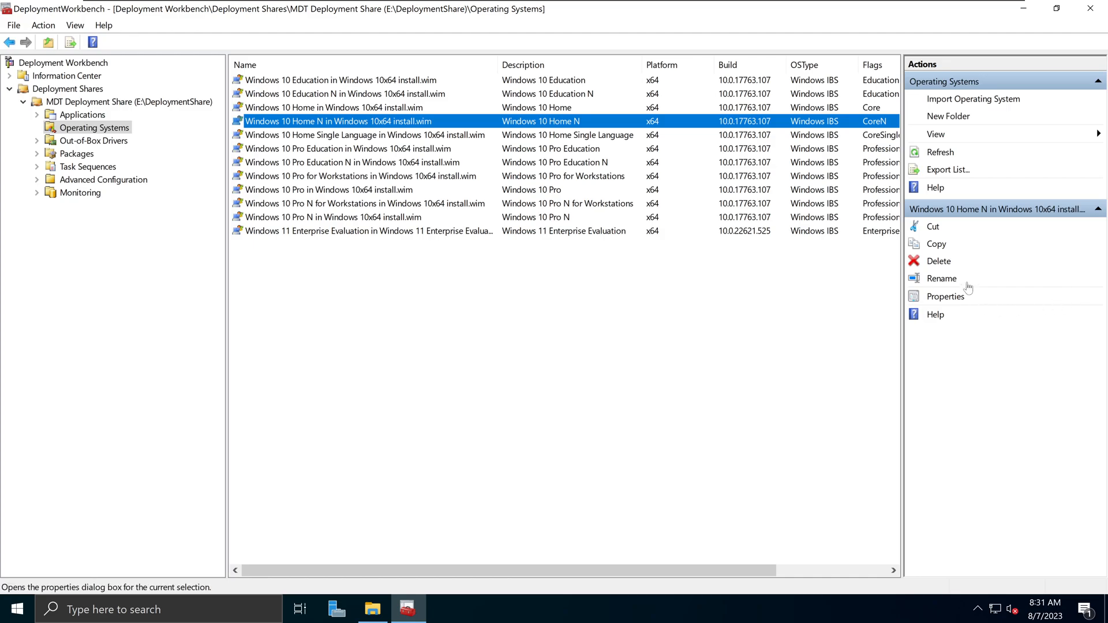
- Force-delete the Windows 10 Home N image and complete the deletion wizard
click(944, 260)
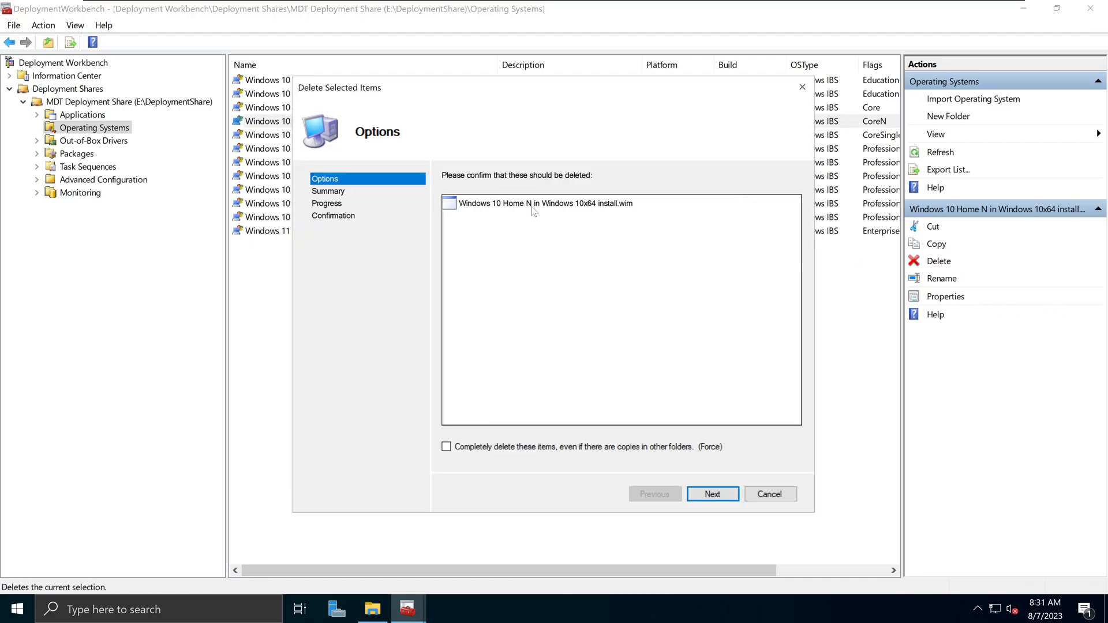
click(450, 451)
drag(634, 96, 681, 184)
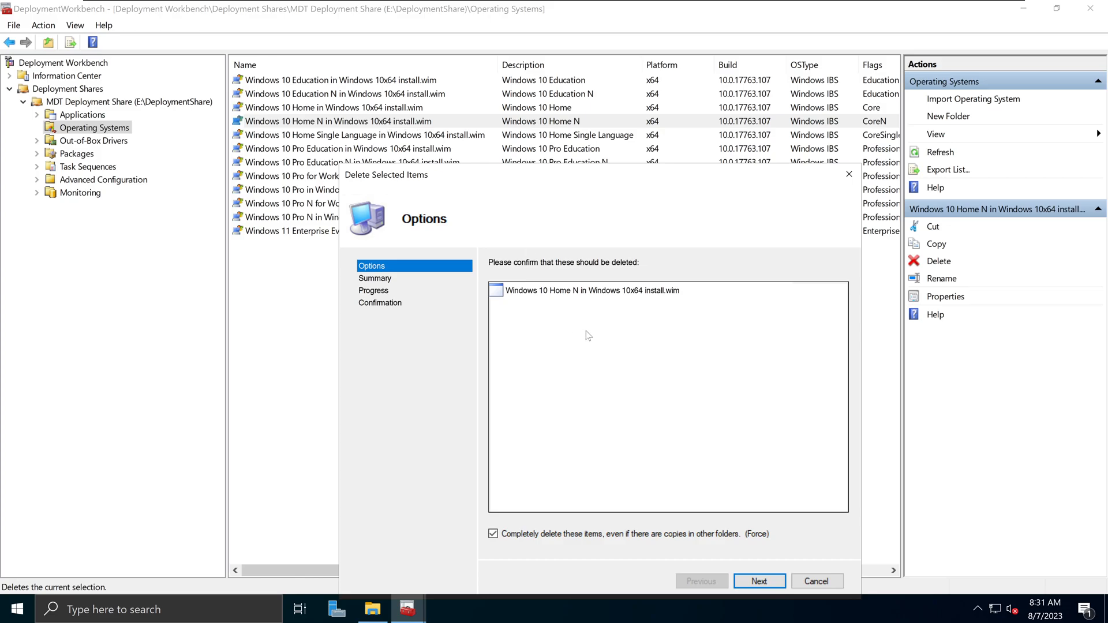
drag(586, 180, 540, 76)
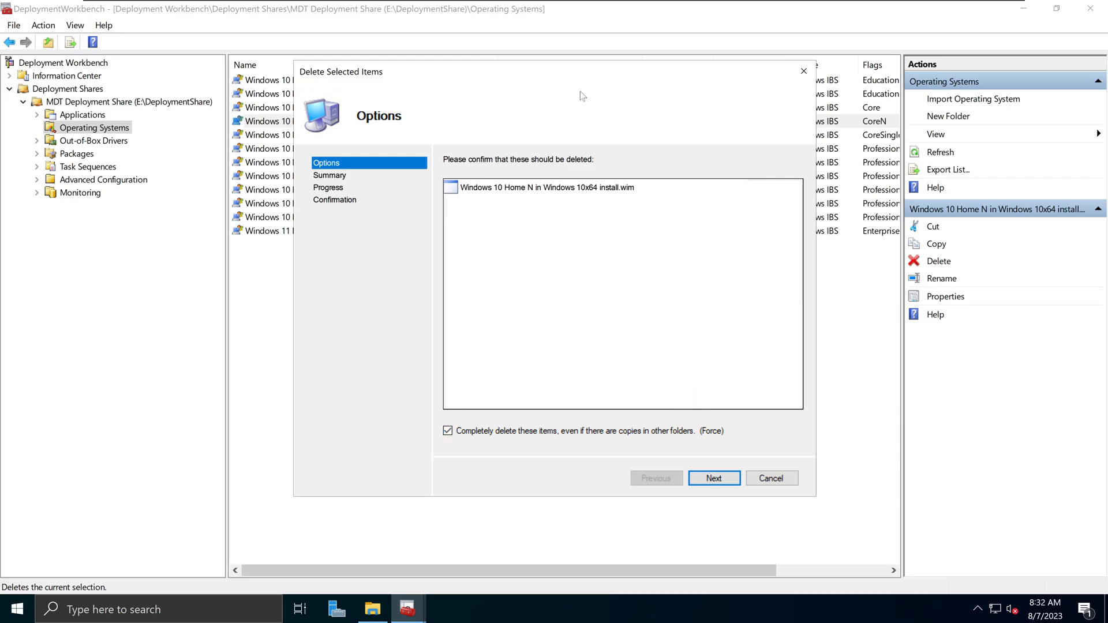
drag(581, 74, 516, 245)
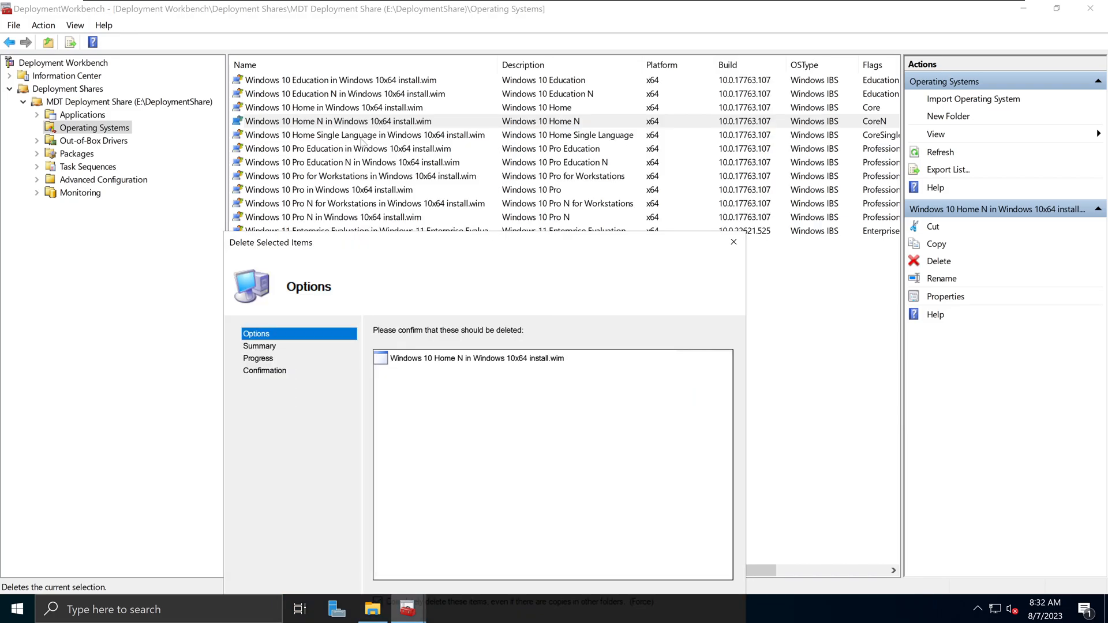
drag(491, 246, 579, 110)
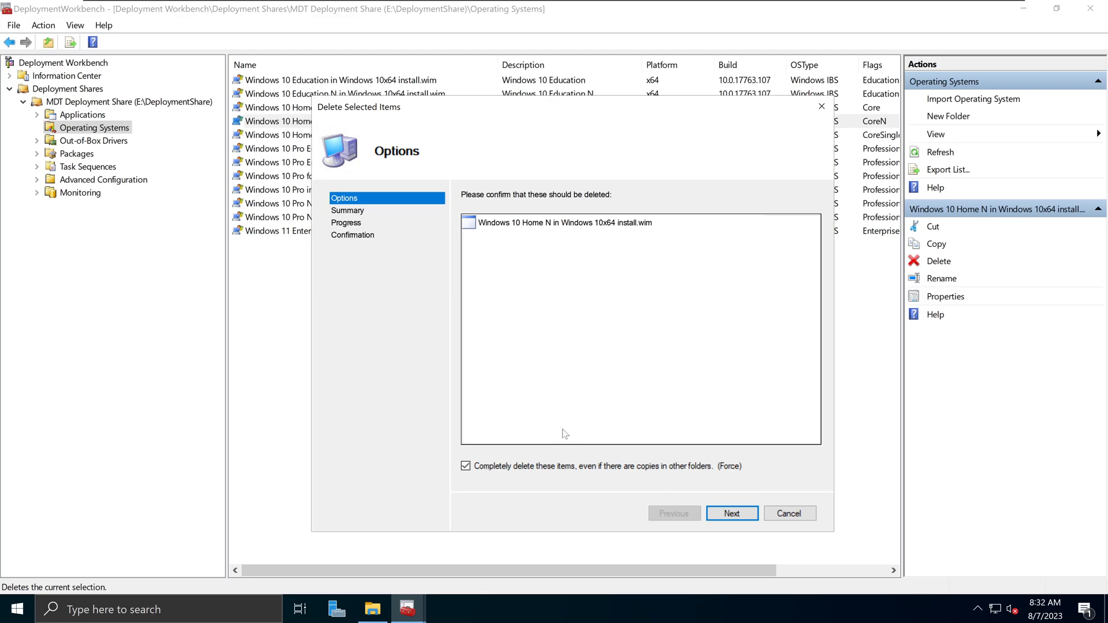
click(728, 512)
click(728, 512)
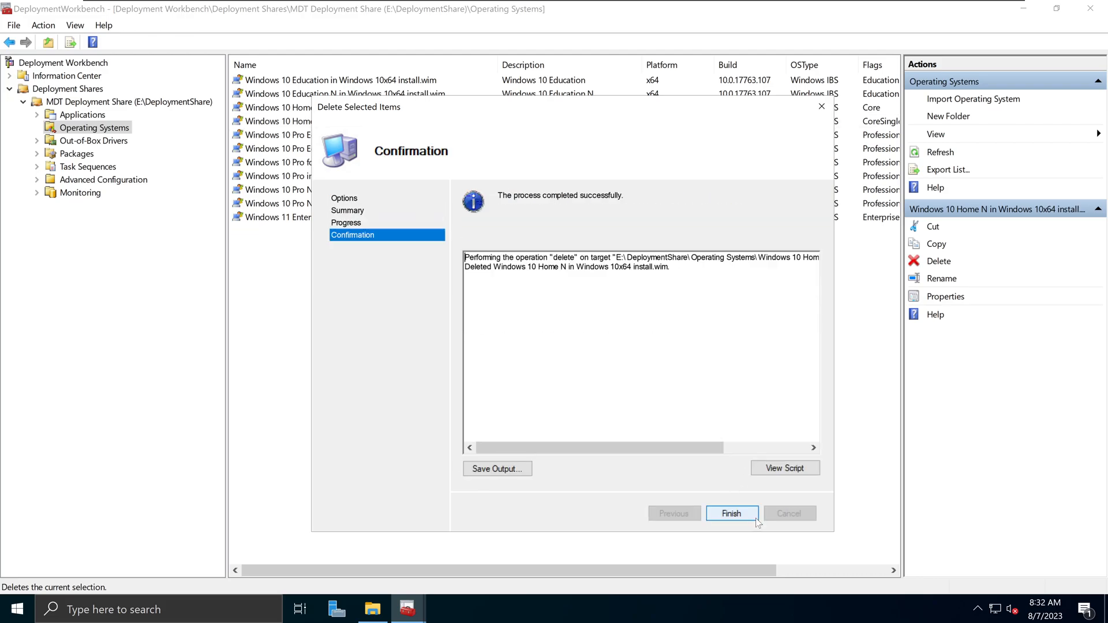
click(731, 512)
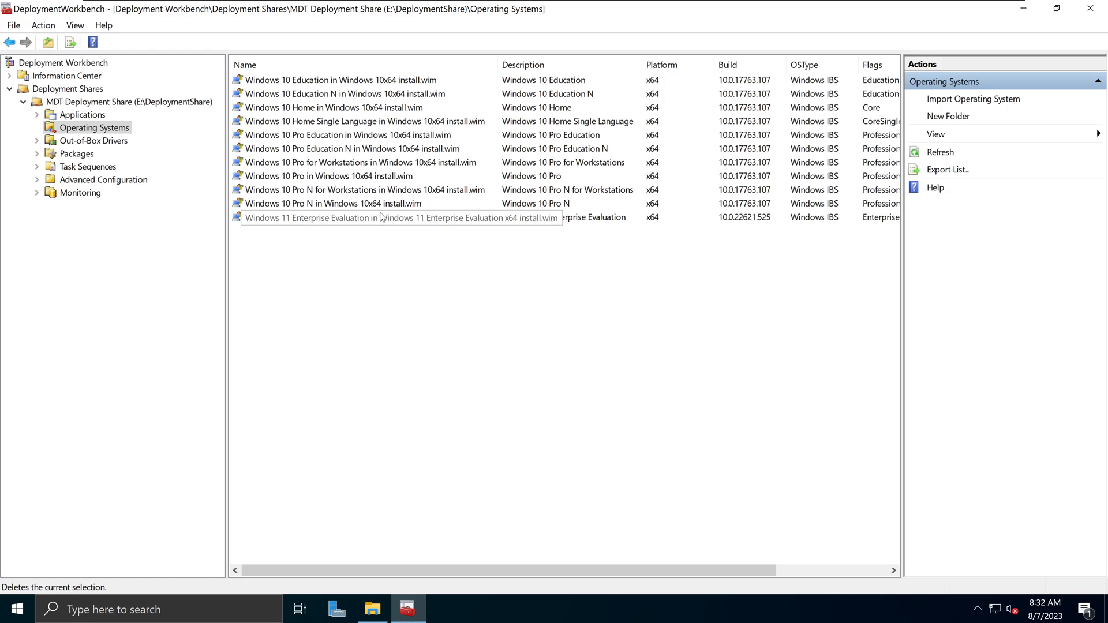
click(346, 190)
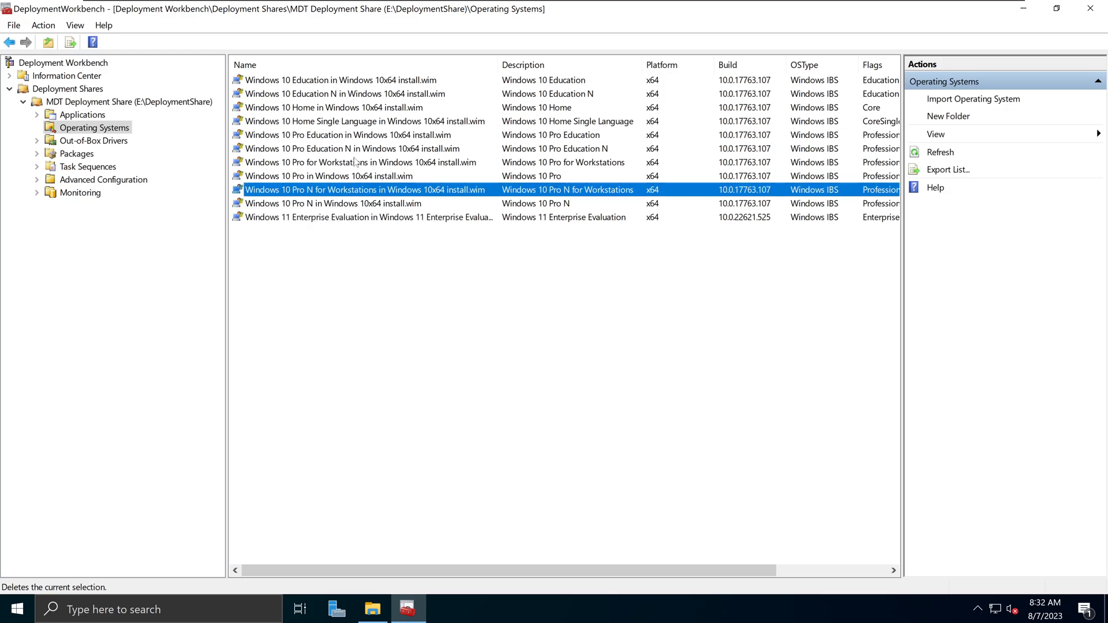
click(360, 149)
click(363, 111)
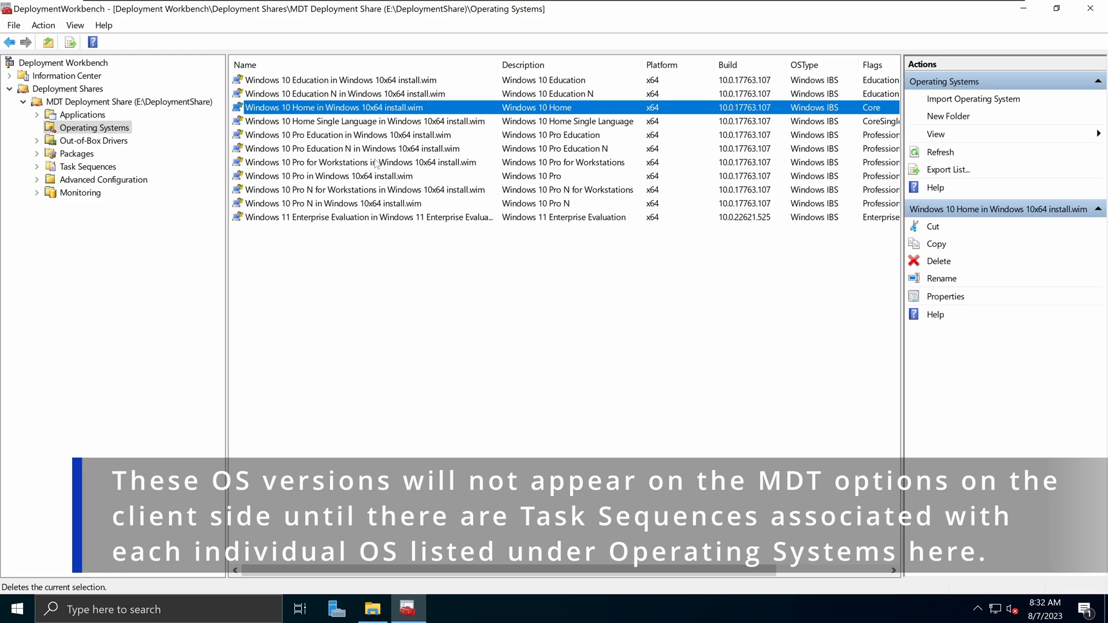
click(382, 139)
click(376, 165)
click(381, 187)
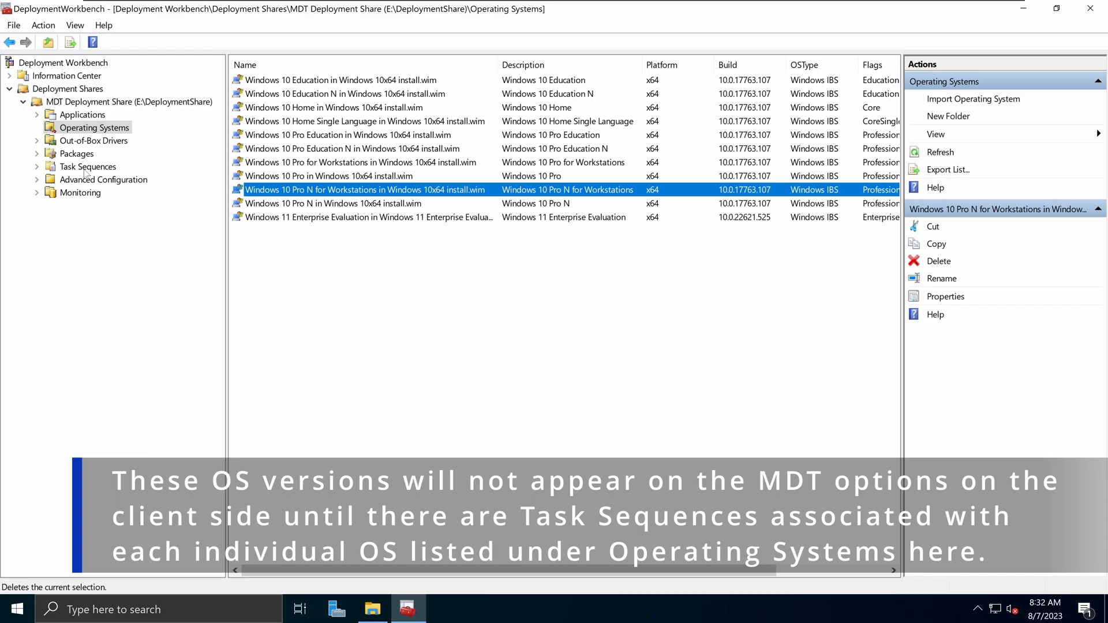
click(350, 109)
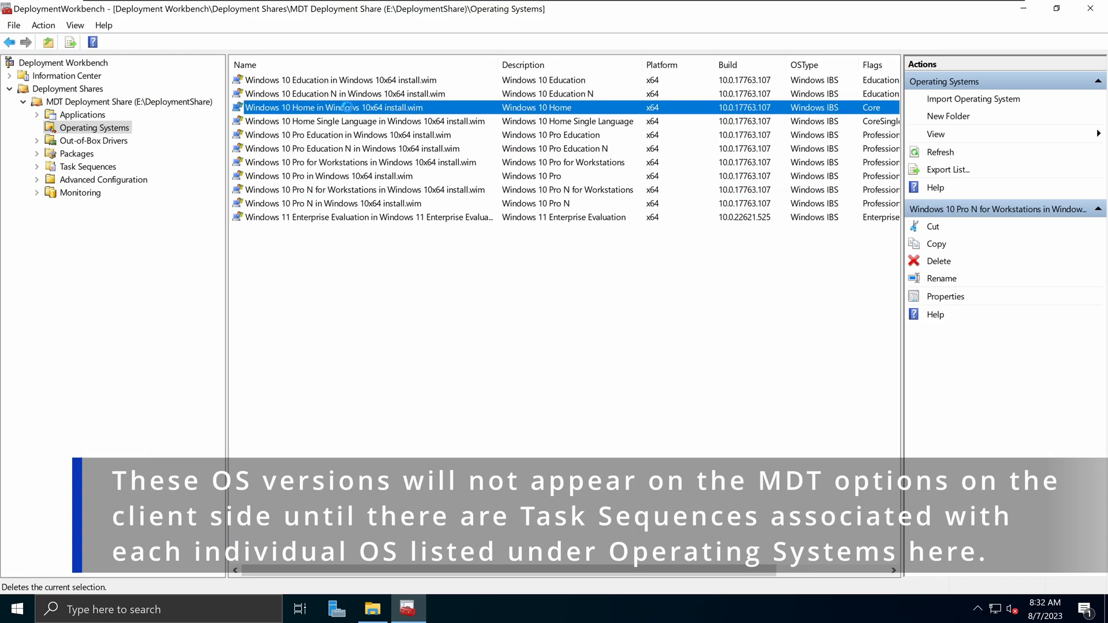
click(362, 82)
click(350, 122)
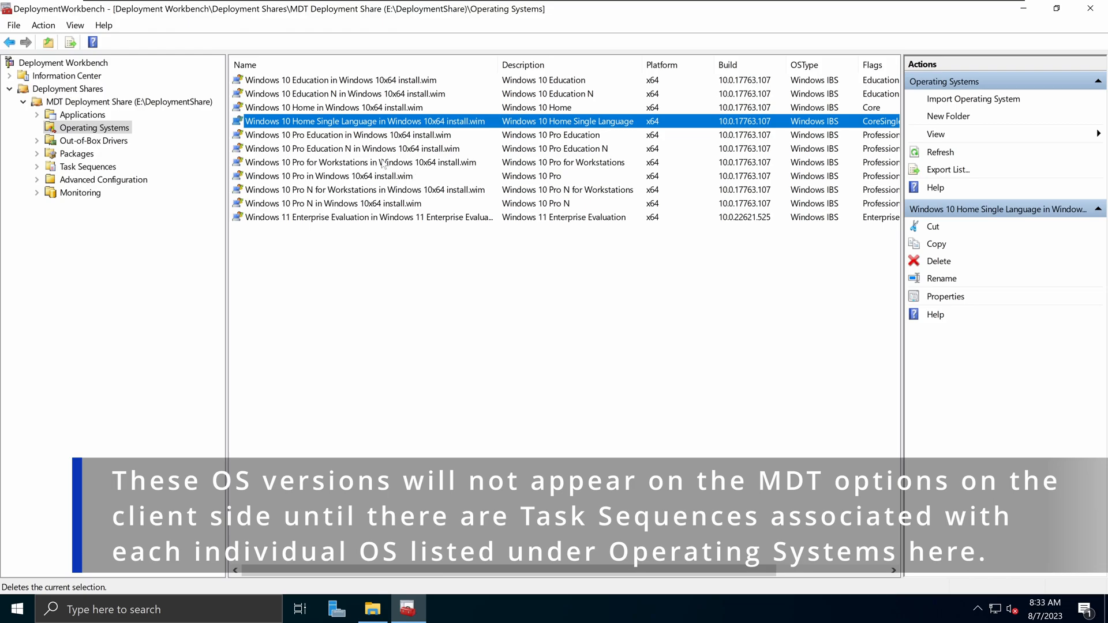
- Show the Task Sequences list and inspect the Windows 11 Ent x64 sequence
click(82, 166)
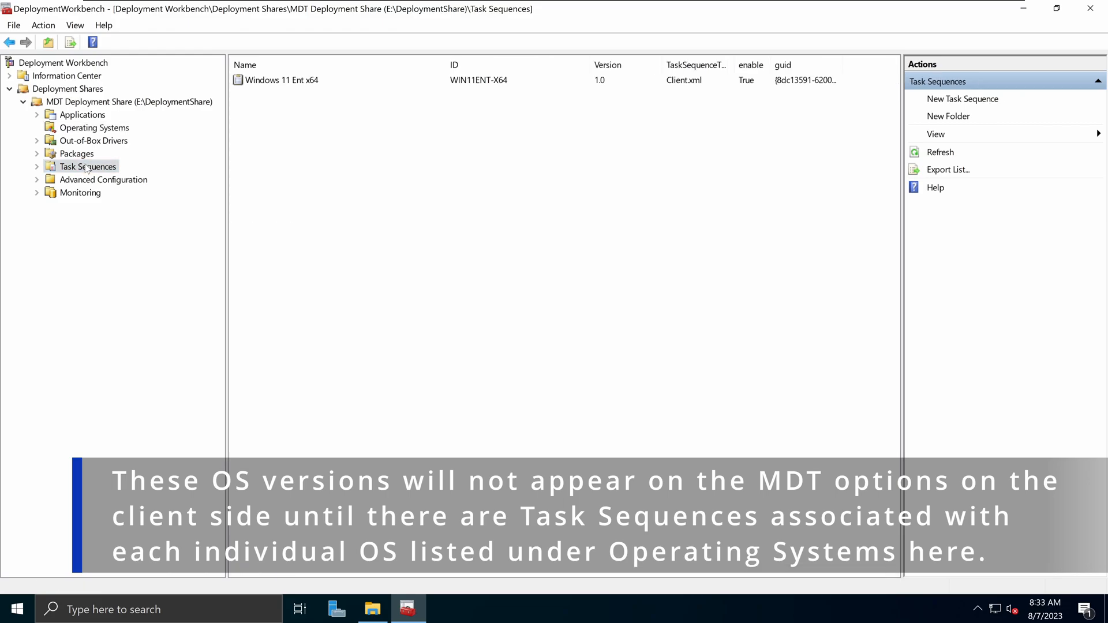
click(245, 81)
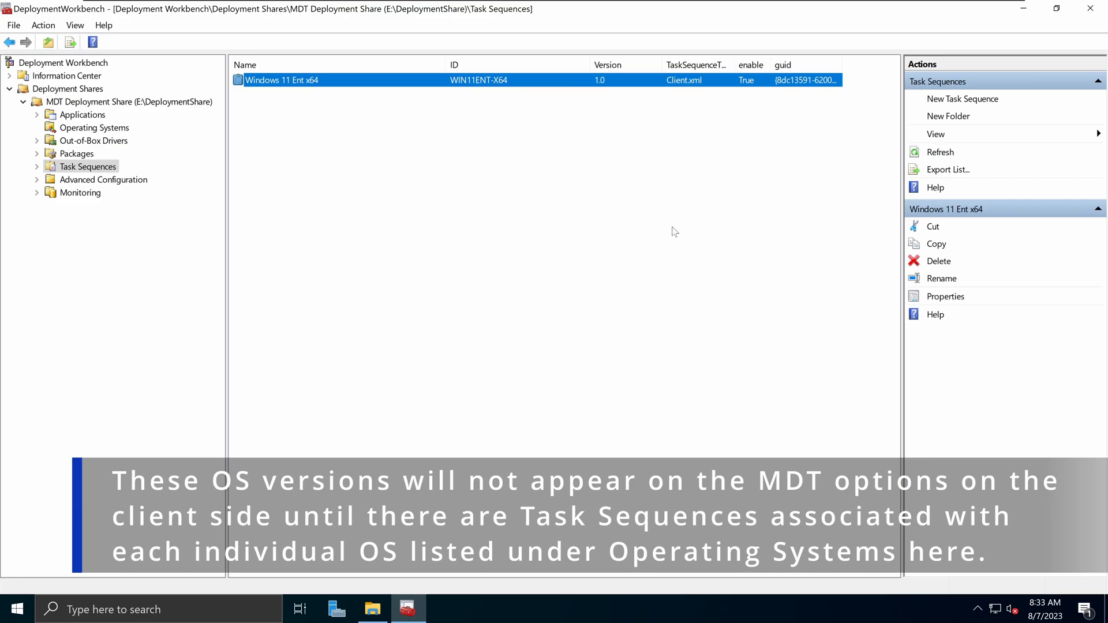
right_click(92, 102)
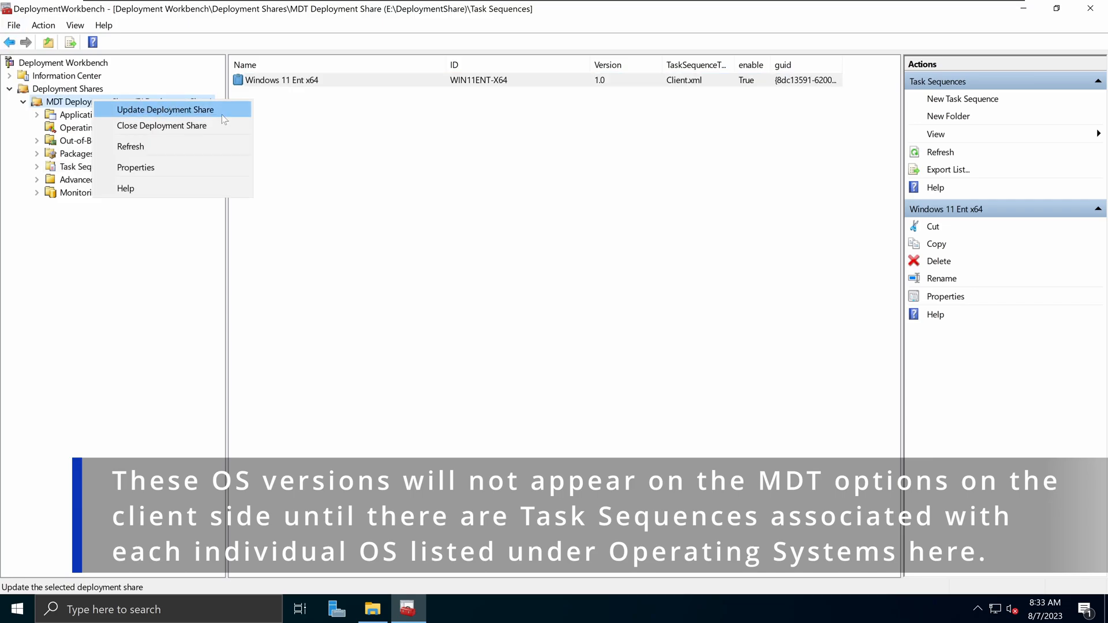
click(325, 142)
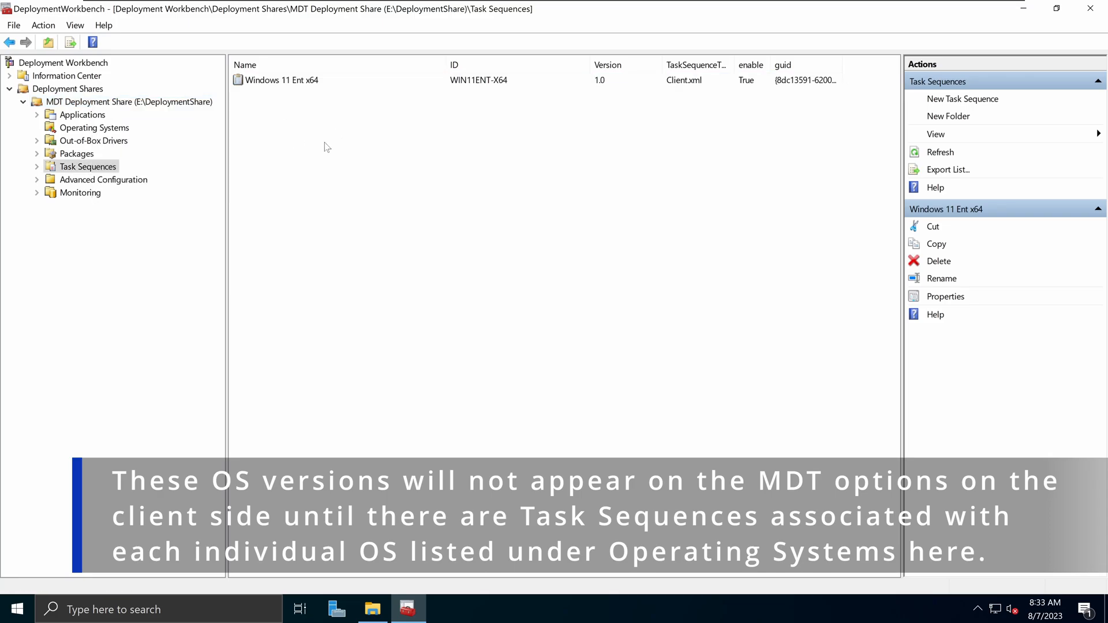
- Browse the Operating Systems, Out-of-Box Drivers and Packages folders, then return to Task Sequences
click(97, 127)
click(92, 141)
click(83, 153)
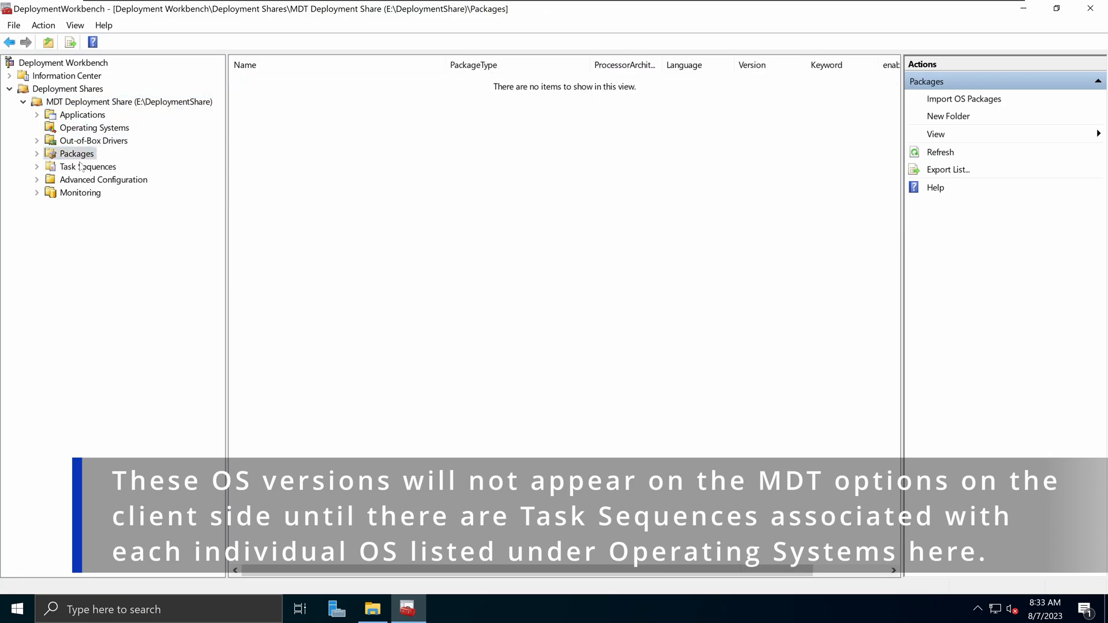
click(84, 166)
right_click(101, 102)
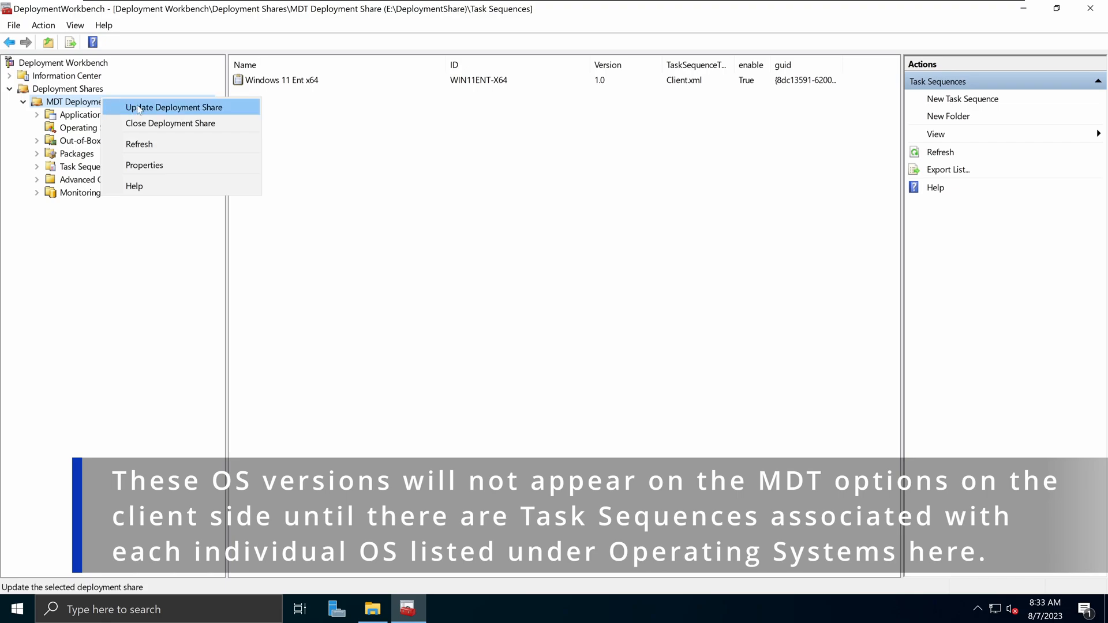
click(70, 142)
click(86, 166)
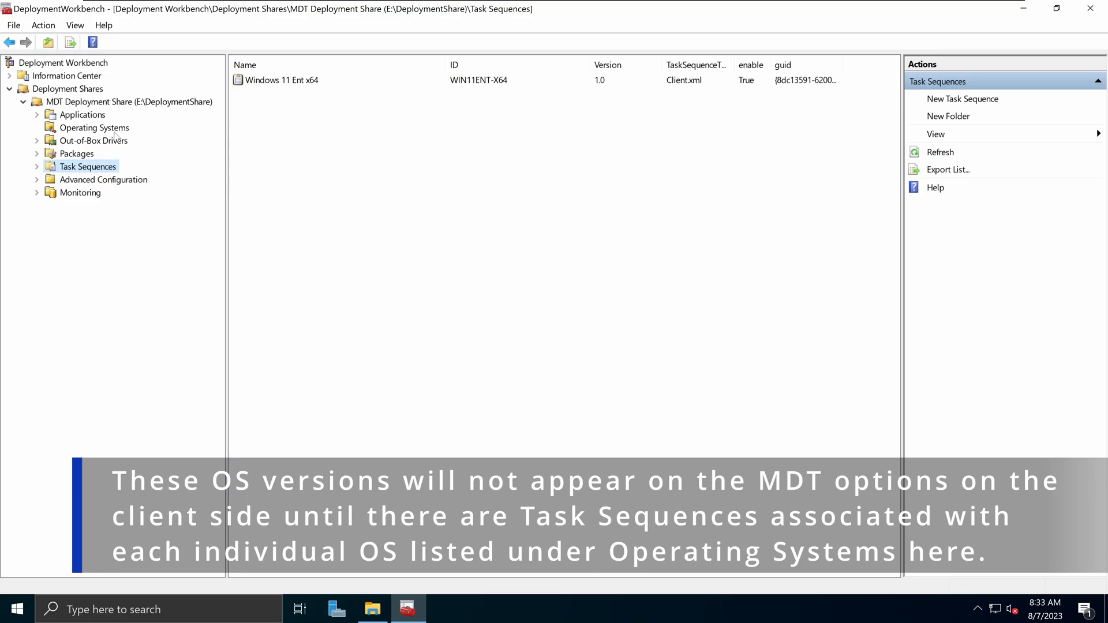
- Compare the Out-of-Box Drivers and Operating Systems lists against Task Sequences once more
click(96, 141)
click(95, 127)
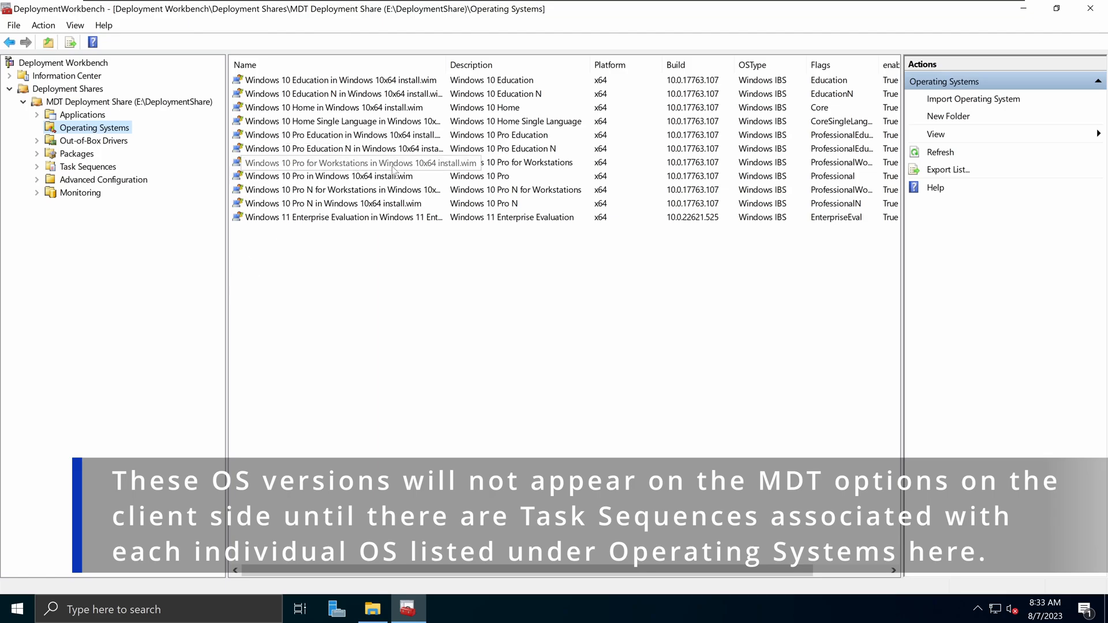
click(115, 168)
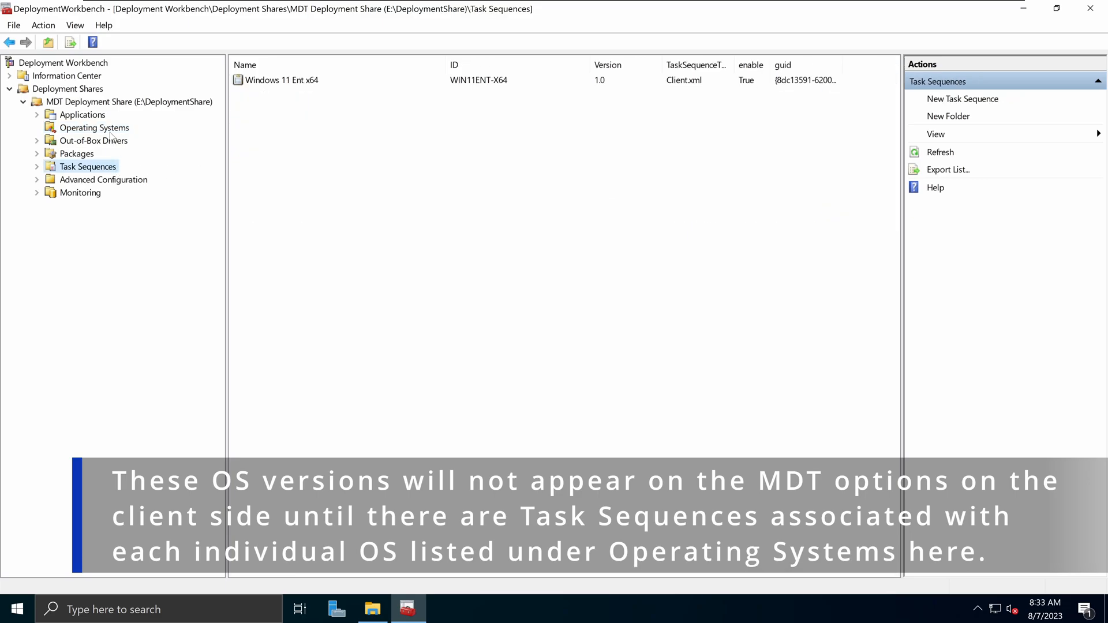
click(100, 131)
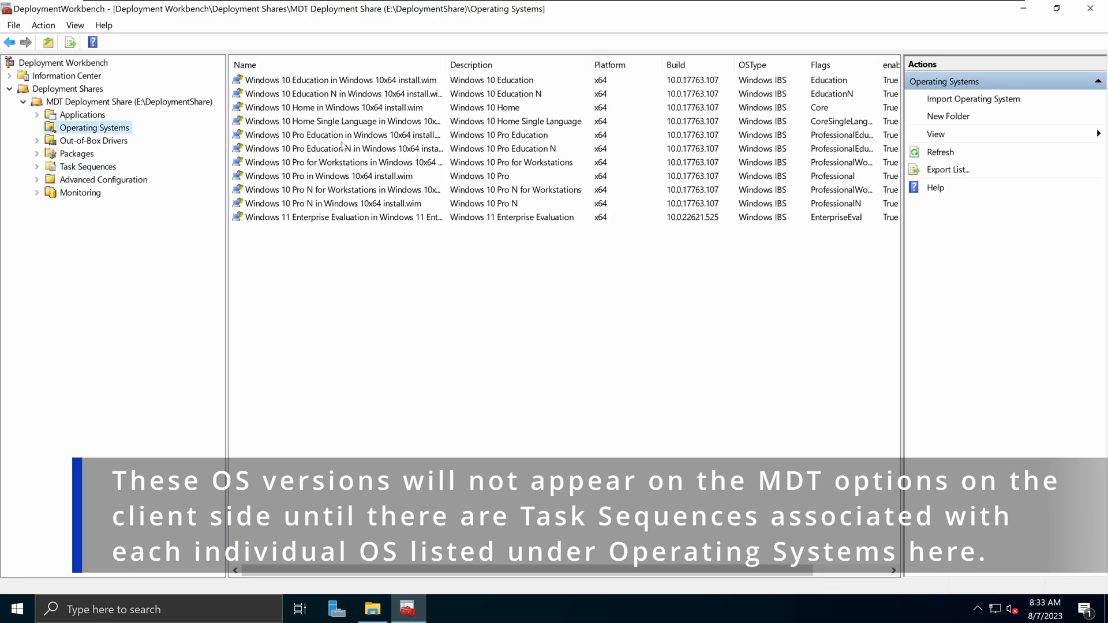
click(107, 167)
click(98, 140)
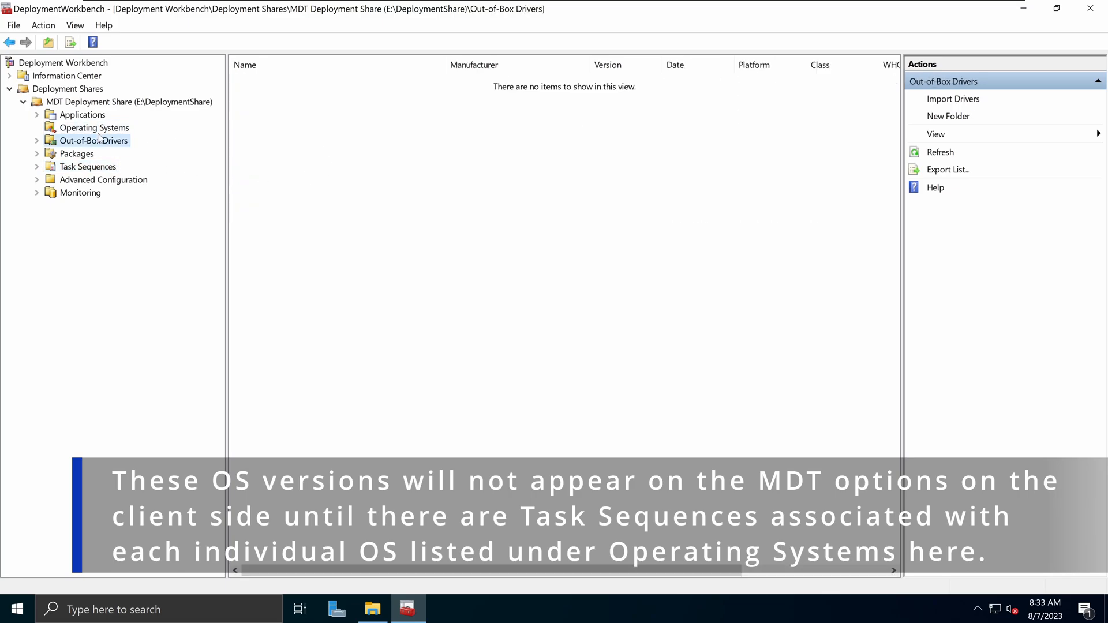
click(101, 129)
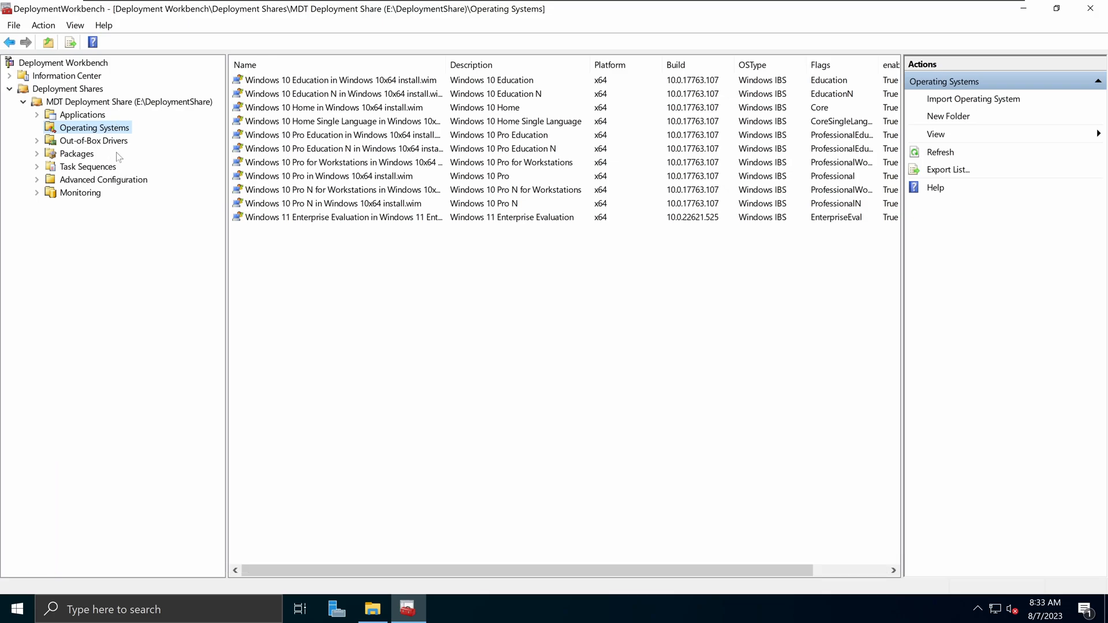
click(92, 167)
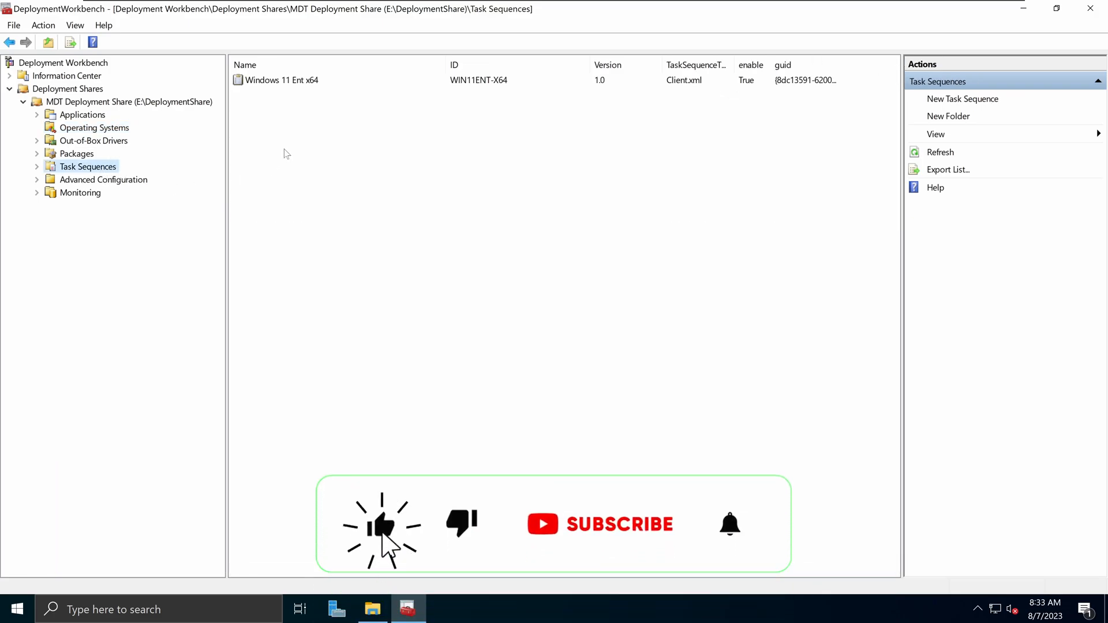
- Bring up the context menu of the Task Sequences node
right_click(298, 110)
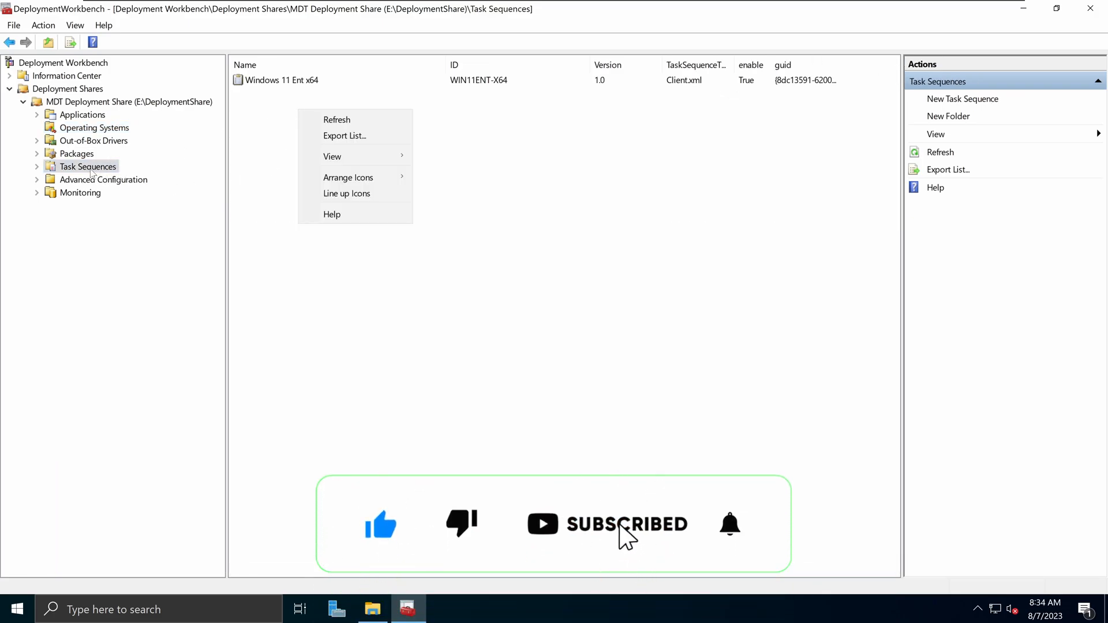
right_click(108, 168)
click(408, 158)
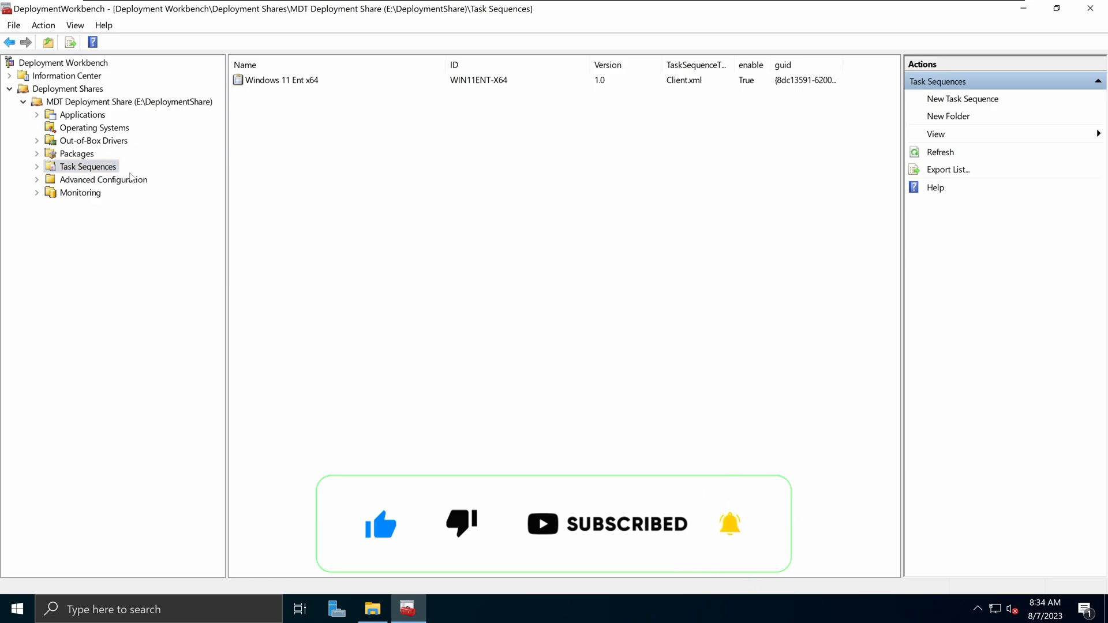
right_click(90, 171)
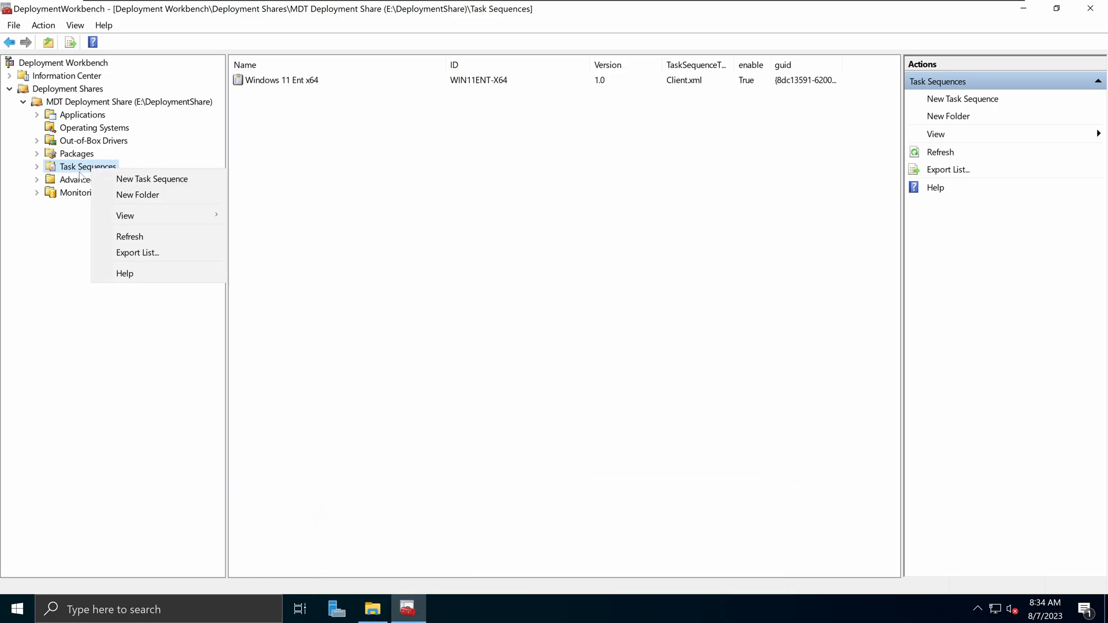
click(152, 179)
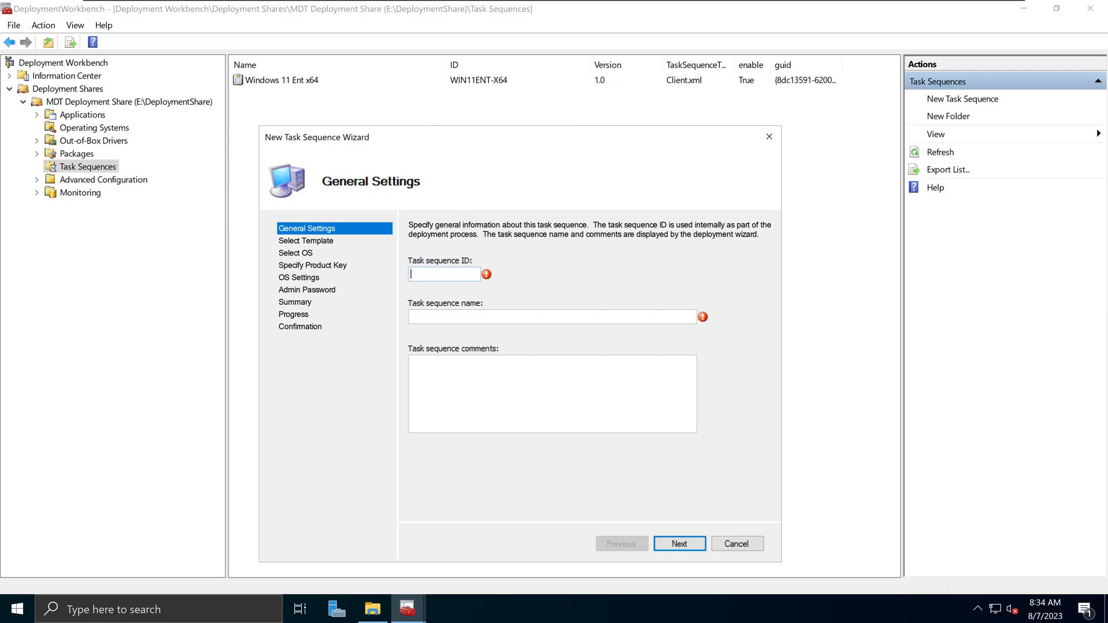
text(WI)
text(N10Prox64-)
key(ctrl+a)
key(BackSpace)
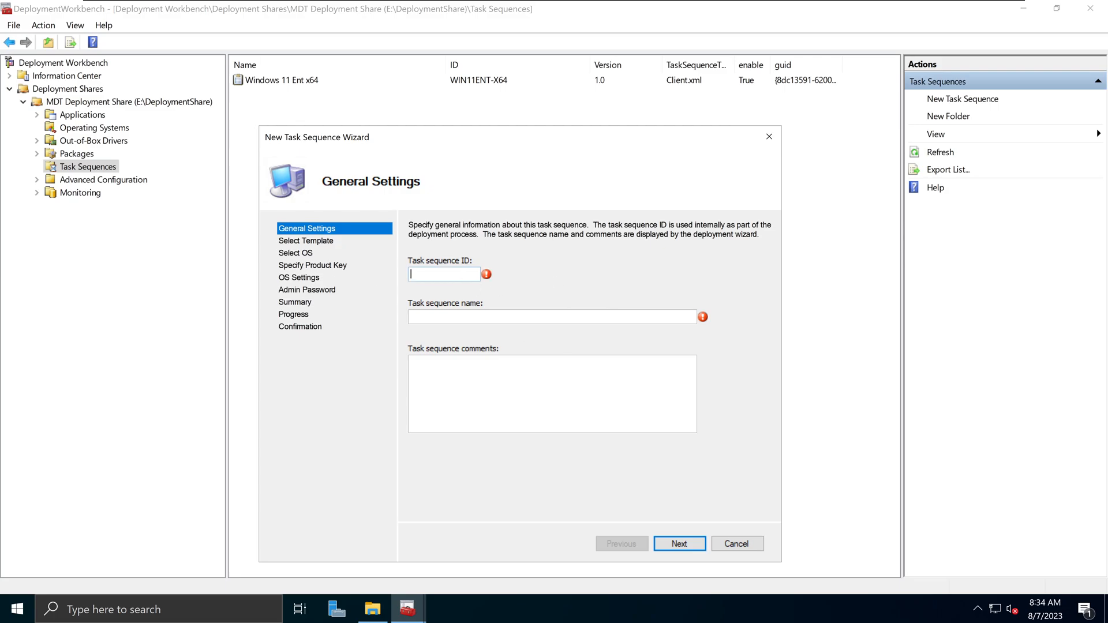
click(732, 542)
click(538, 400)
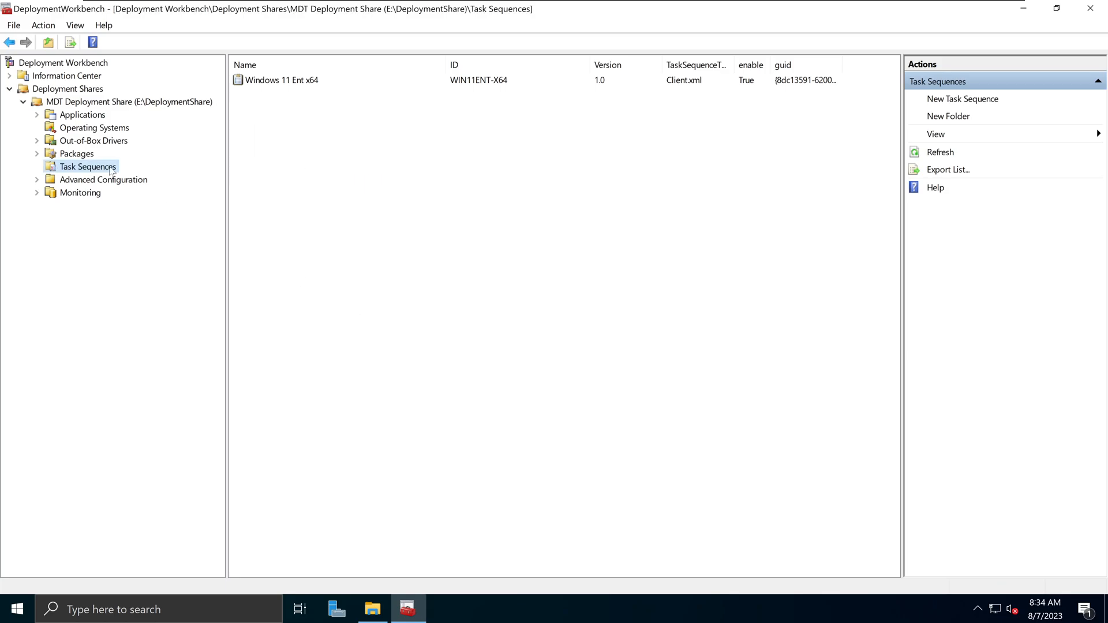
click(125, 131)
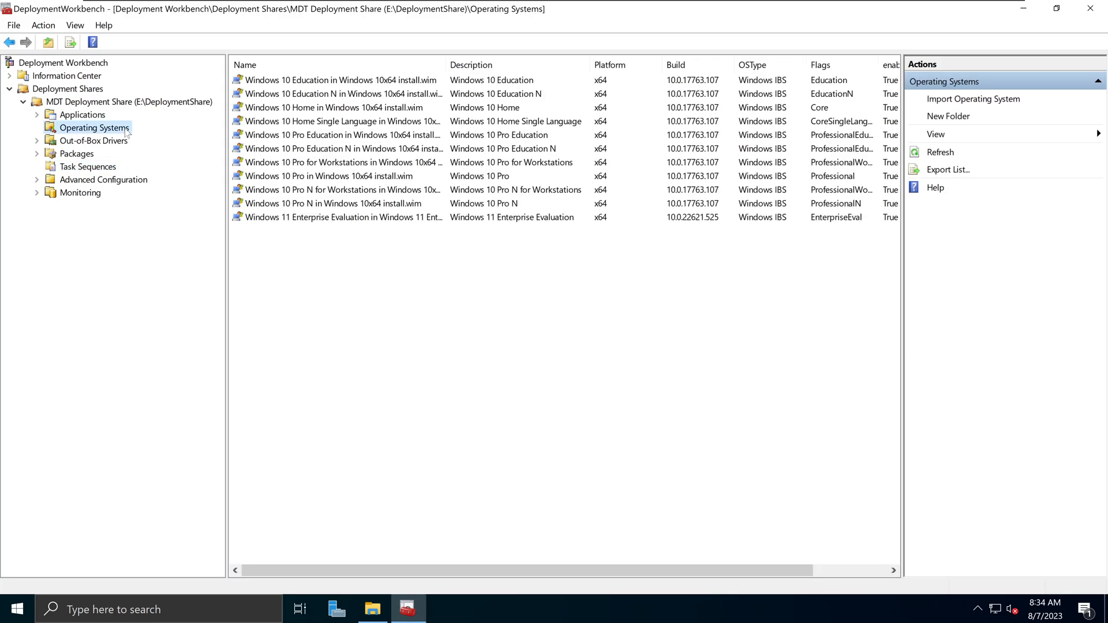
click(311, 109)
click(312, 150)
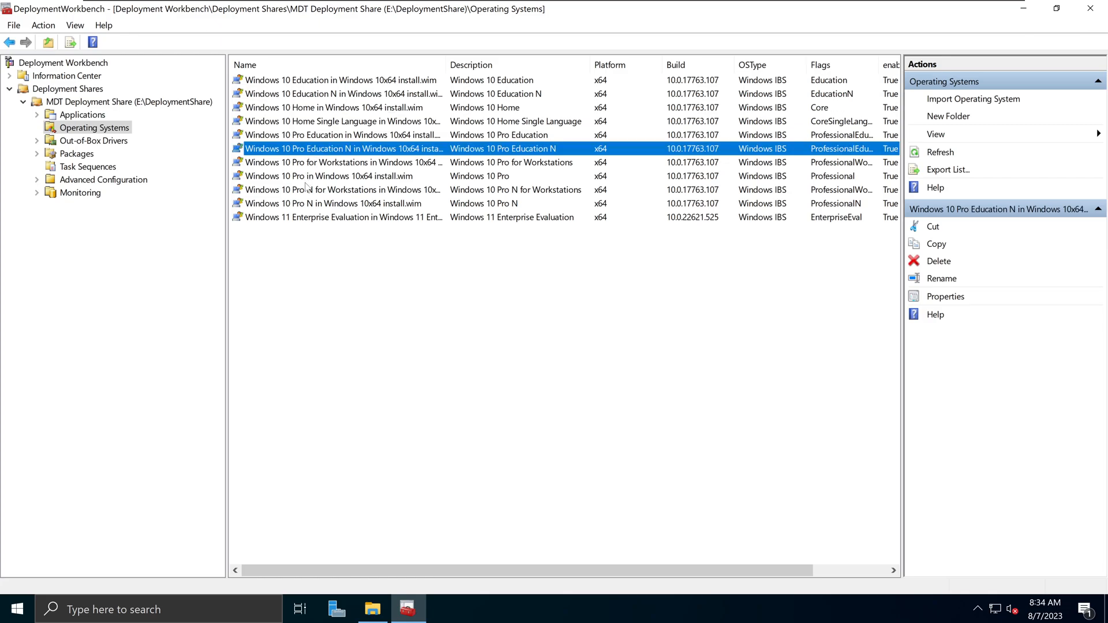
click(310, 177)
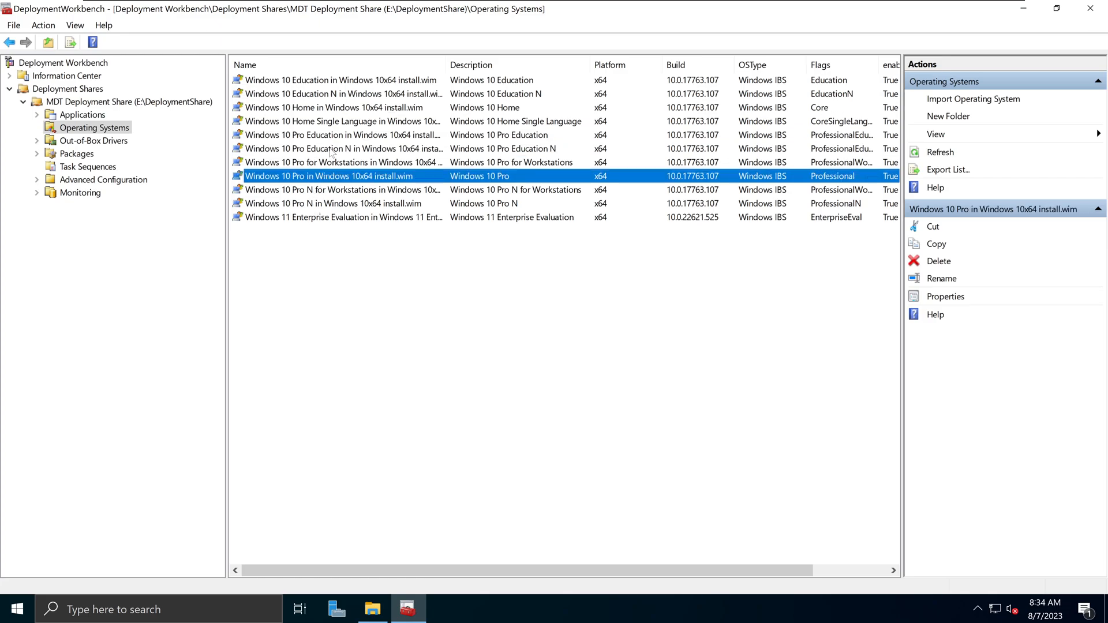
click(337, 96)
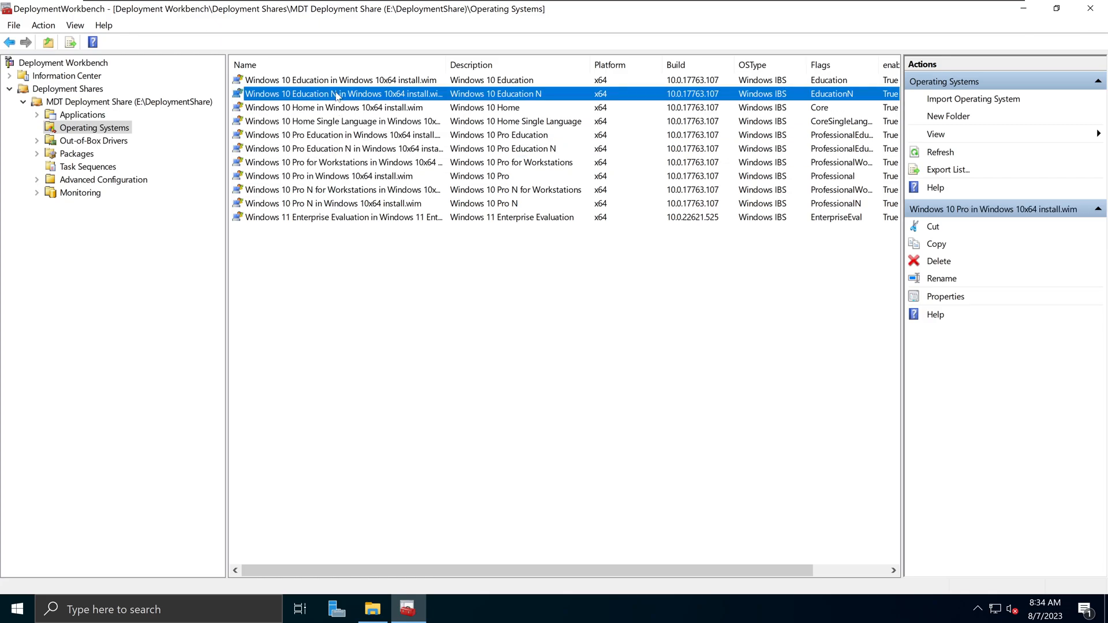
click(104, 168)
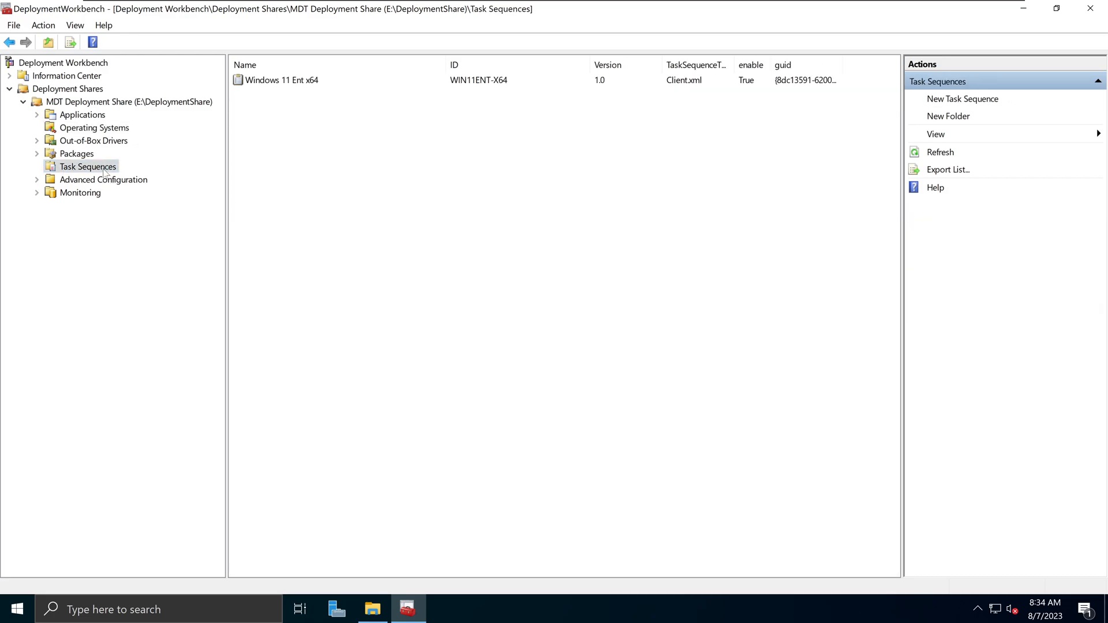
right_click(105, 168)
- Start a new task sequence and give it the ID WIN10Pro-X64
click(110, 174)
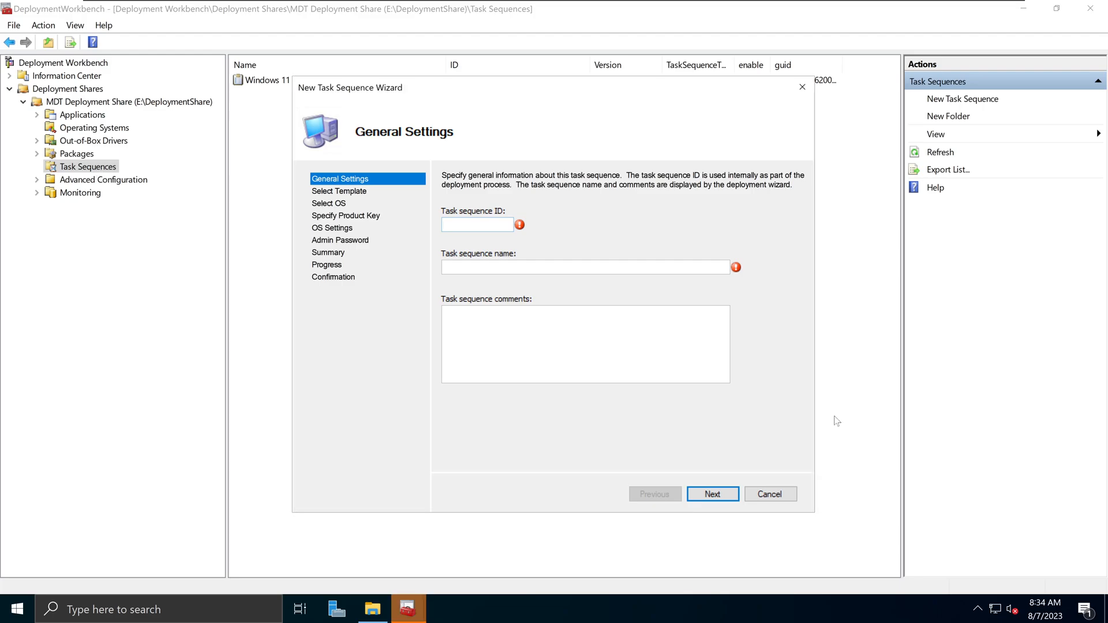
drag(545, 89, 511, 165)
text(WIN)
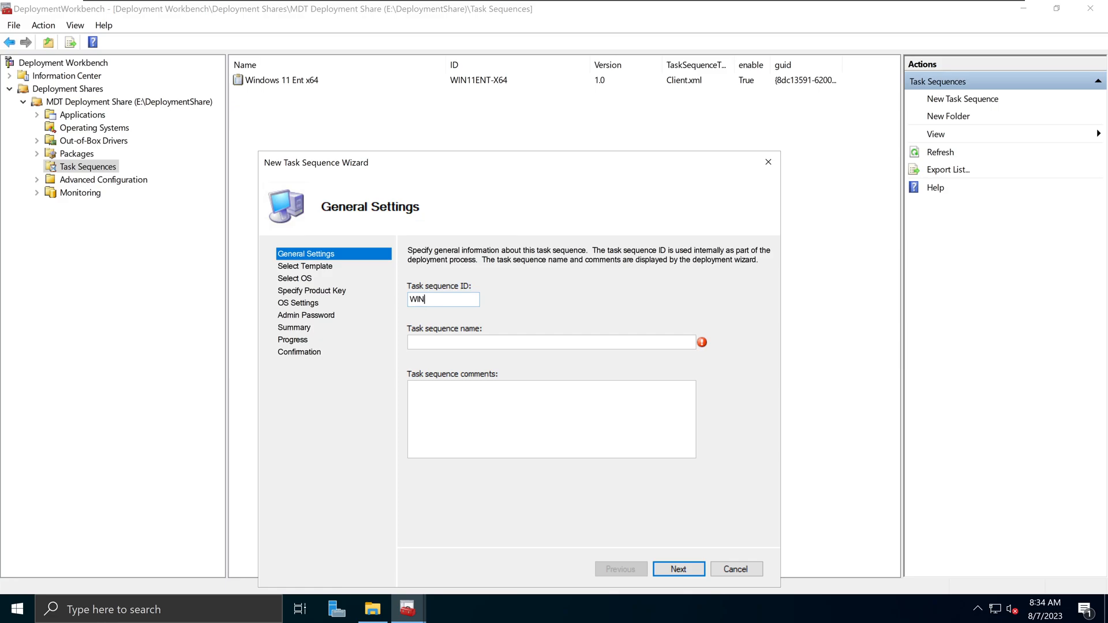
text(10Pro-x64)
key(BackSpace)
text(X)
- Name it Windows 10 Pro x64, then enter and select filler comment text
click(479, 339)
text(Windows 10 Pro X)
key(BackSpace)
key(BackSpace)
text(x64)
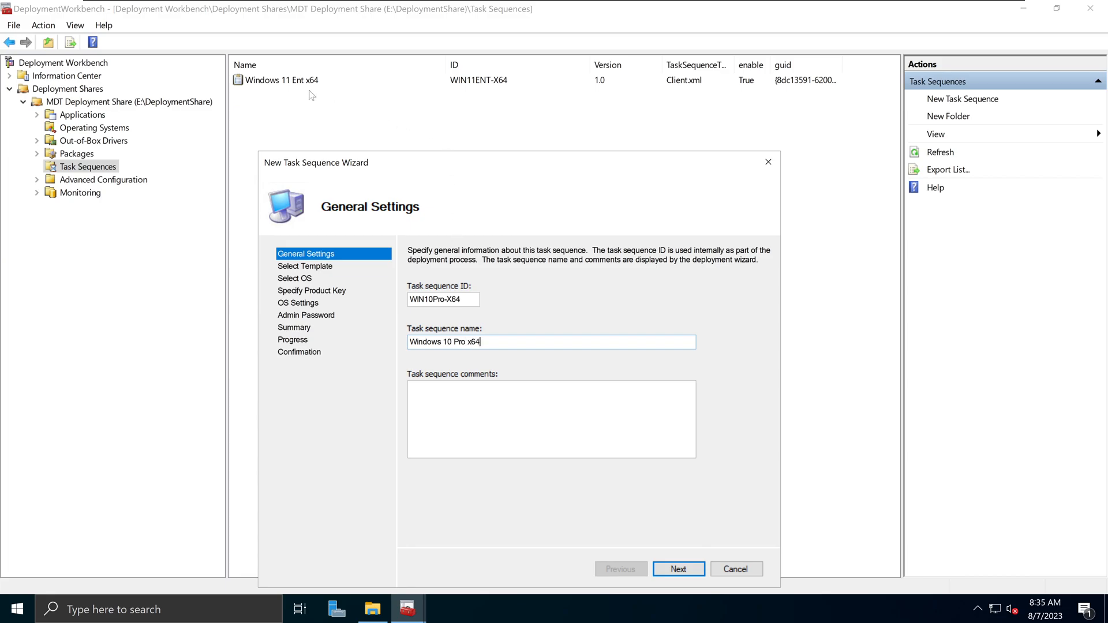
key(Tab)
text(hghdsagkha jdsgsaj dghkjagdakj)
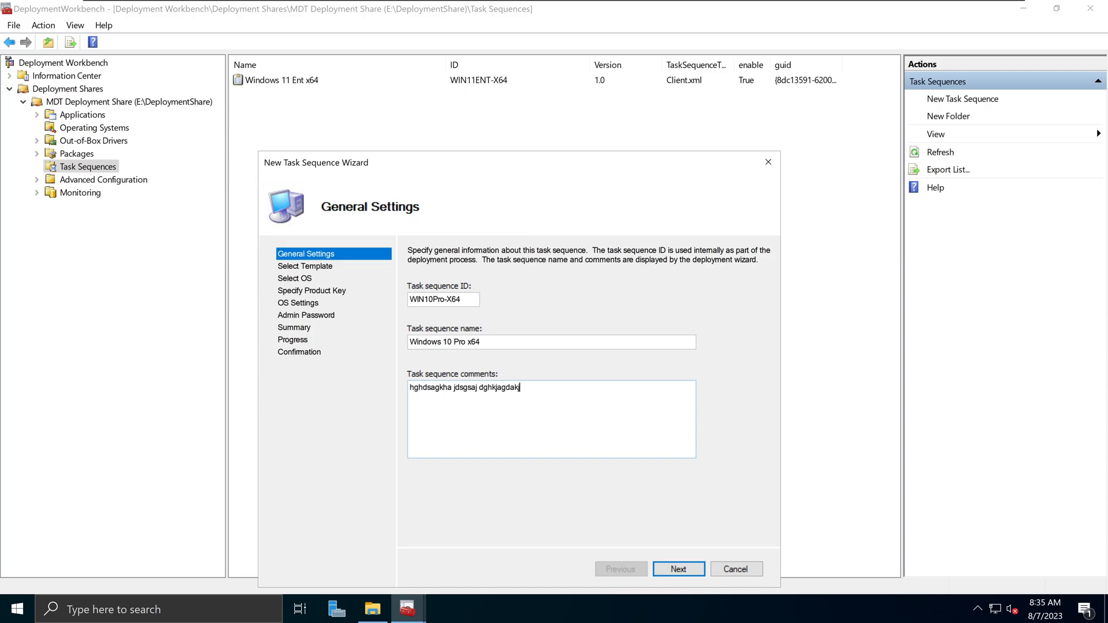
text(w  ghasd gdhkj gsadhd g jhasgdkjh sad ghkjad sgjhg)
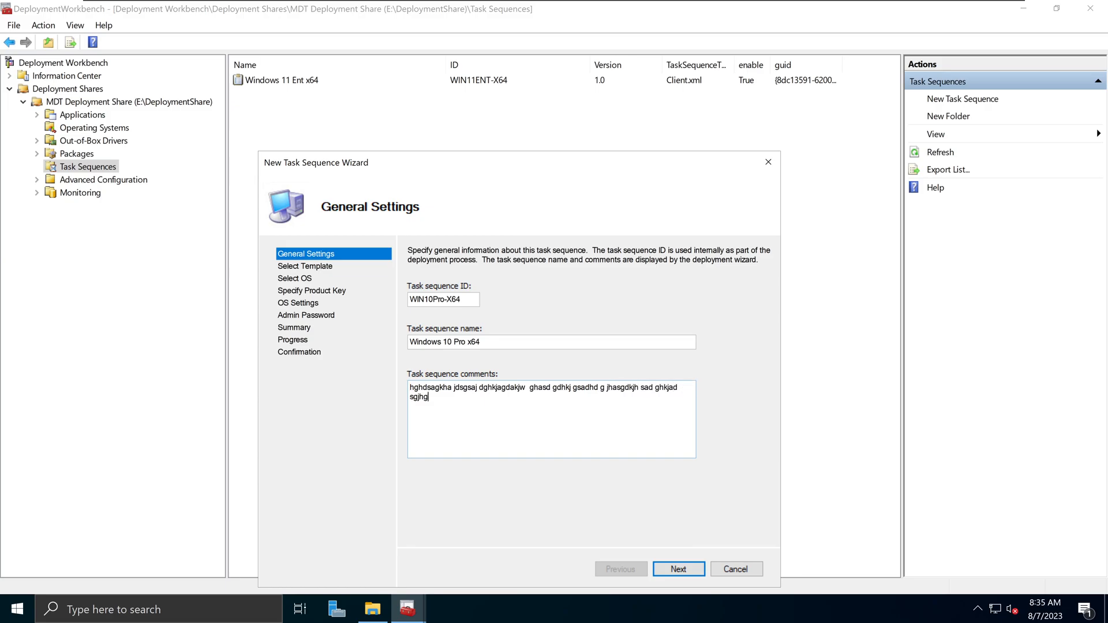
text(sa gga jsd gshagd)
key(ctrl+a)
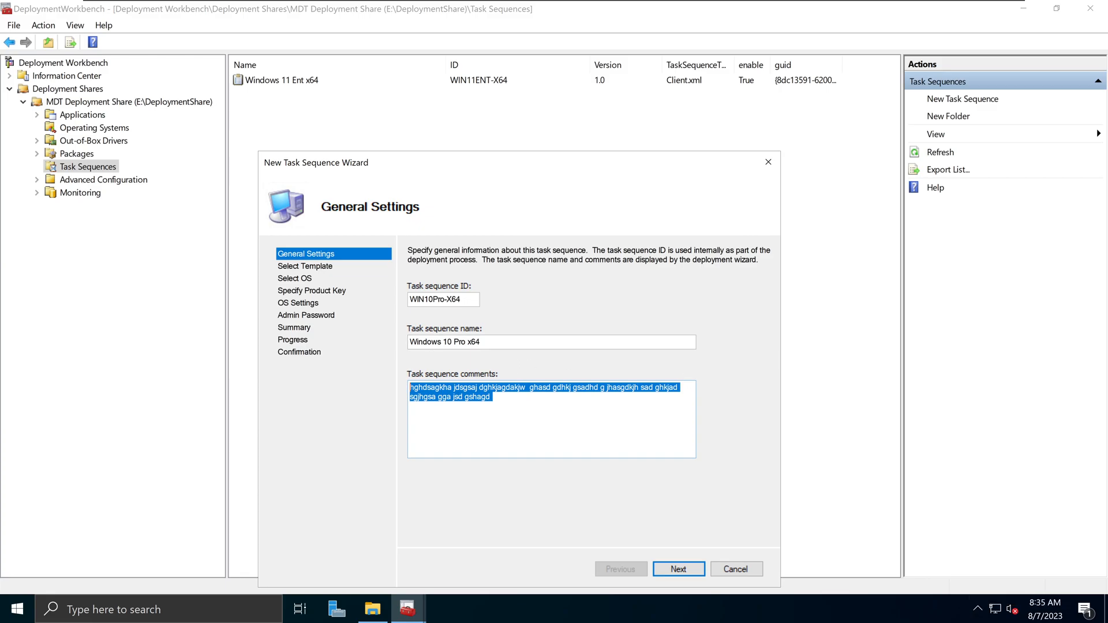
- Replace the comment with 'This option will install Windows 10 Professional on this client. This should only be used for IT department computers.'
text(This )
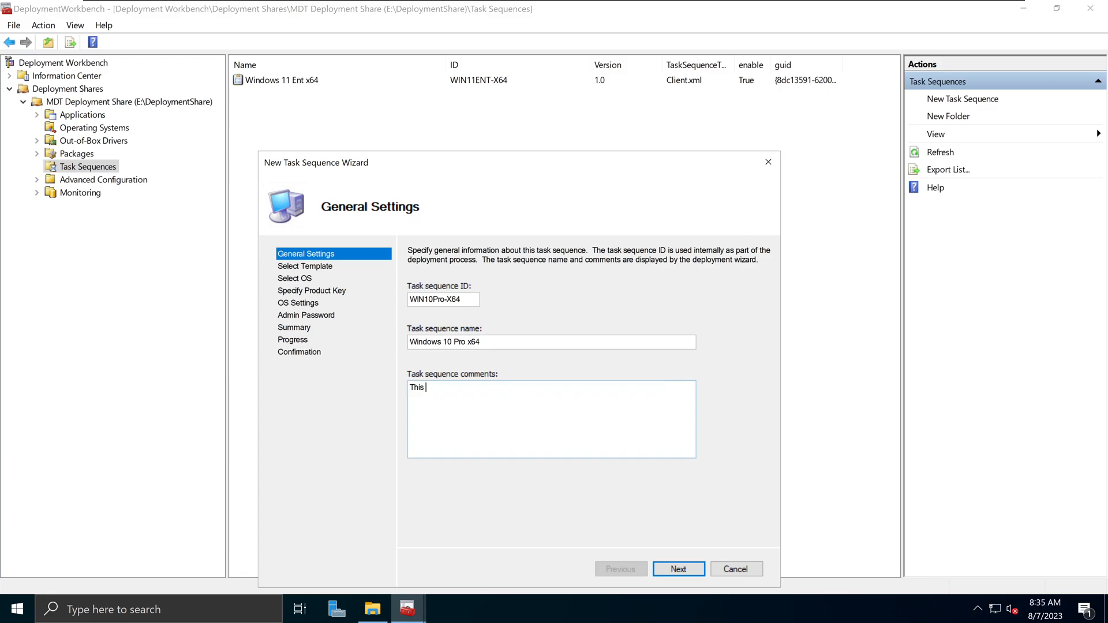
text(option will install Windows 10 Professional )
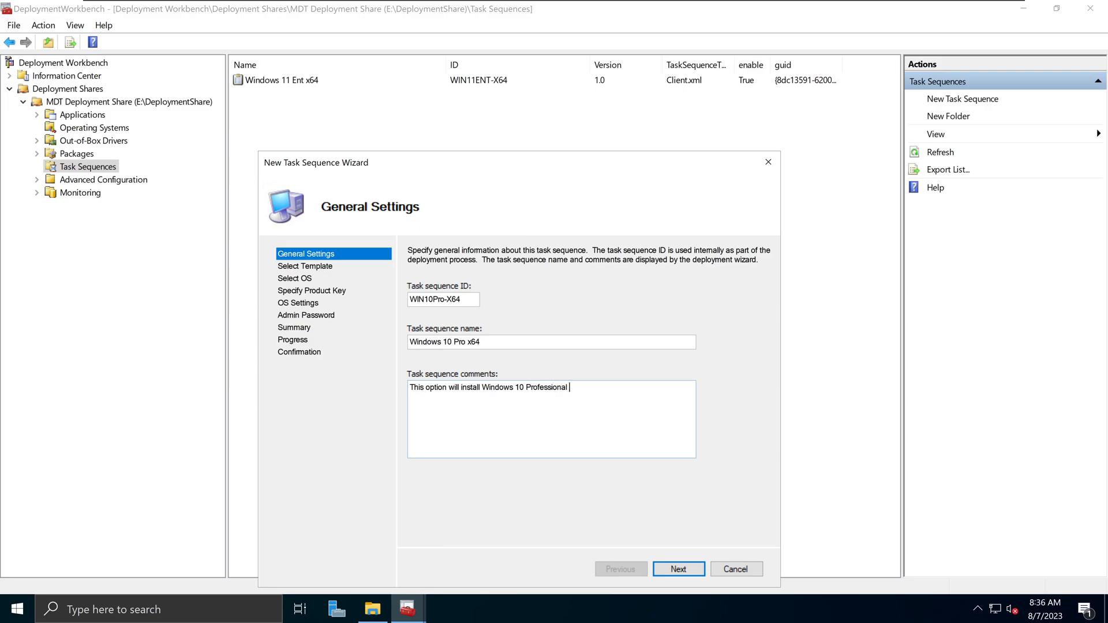
text(on you)
key(BackSpace)
key(BackSpace)
key(BackSpace)
text(this client.)
text(This should only be used for IT )
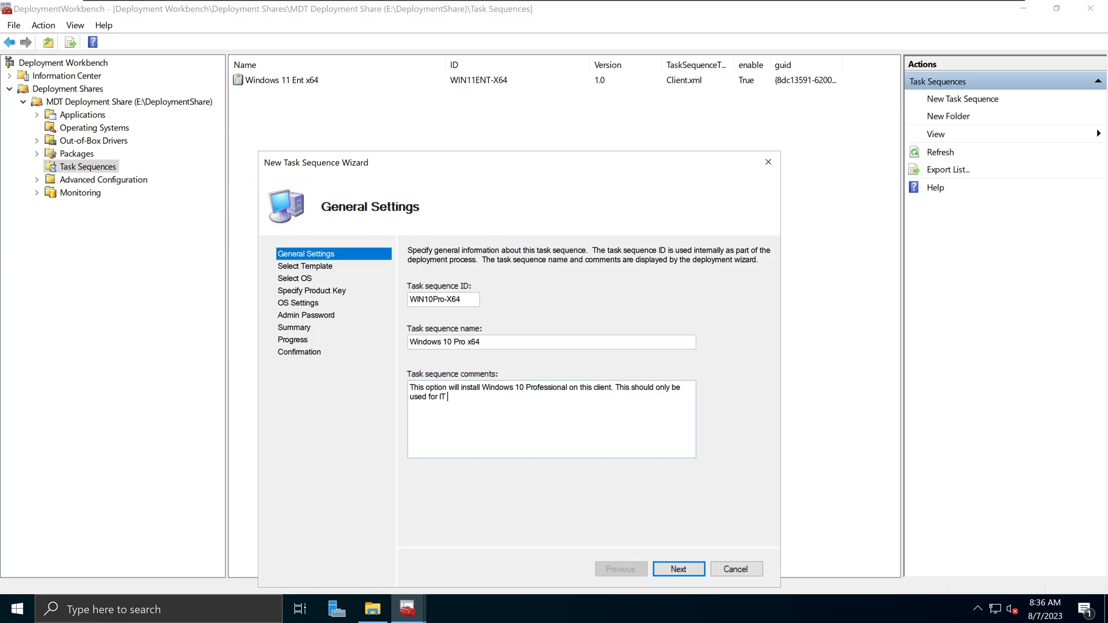
text(departmen)
text(t cleints)
key(BackSpace)
key(BackSpace)
key(BackSpace)
key(BackSpace)
key(BackSpace)
text(omputers.)
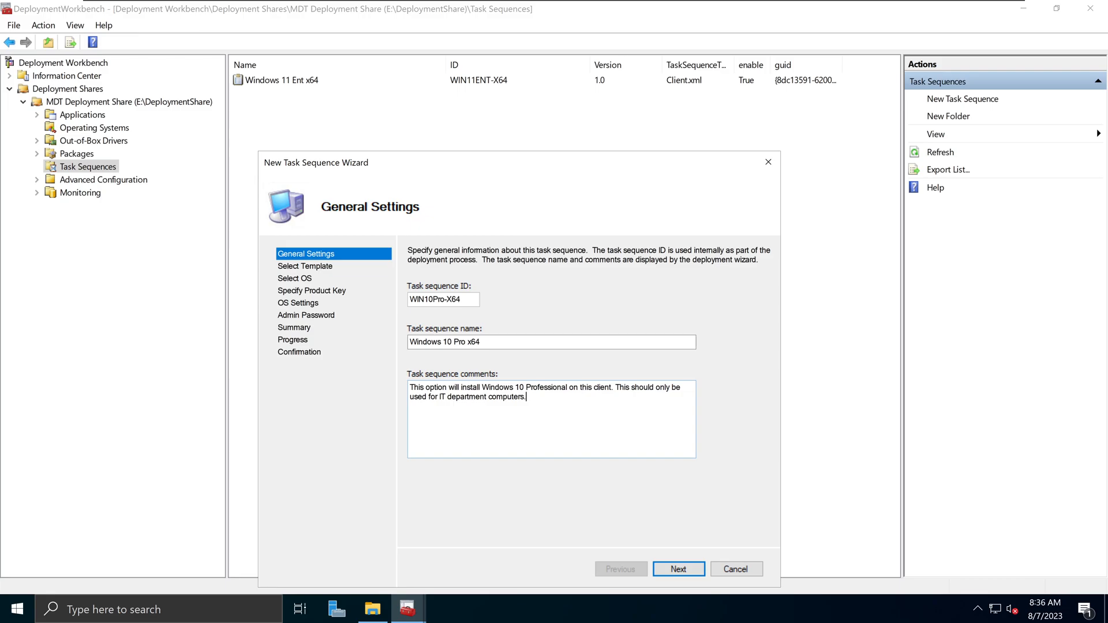
- Keep Standard Client Task Sequence as the template and move on to Select OS
click(678, 569)
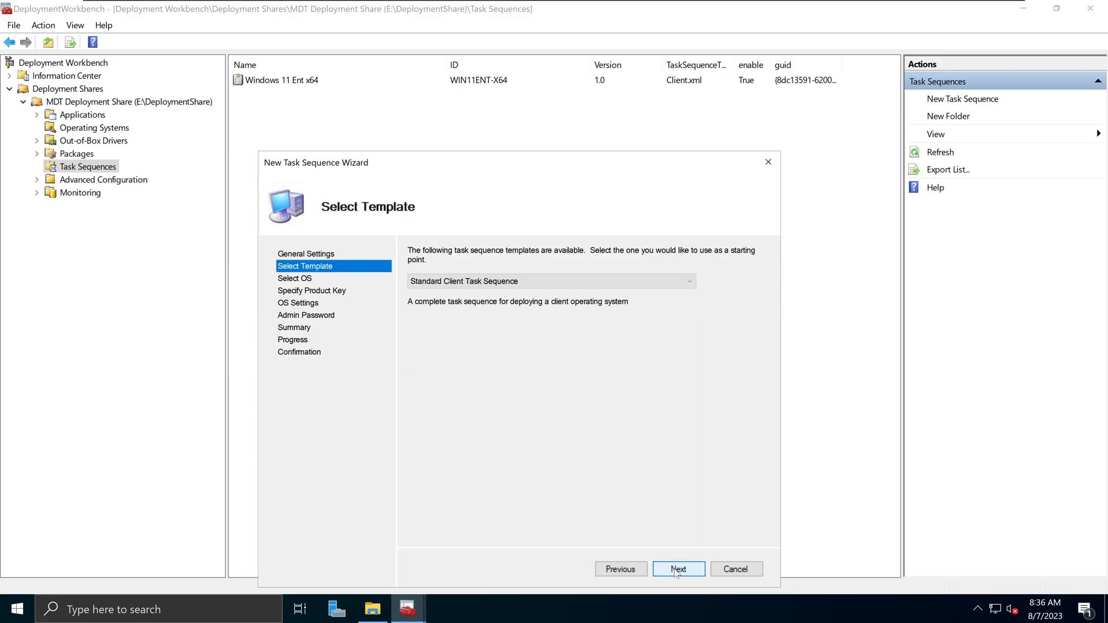
click(439, 283)
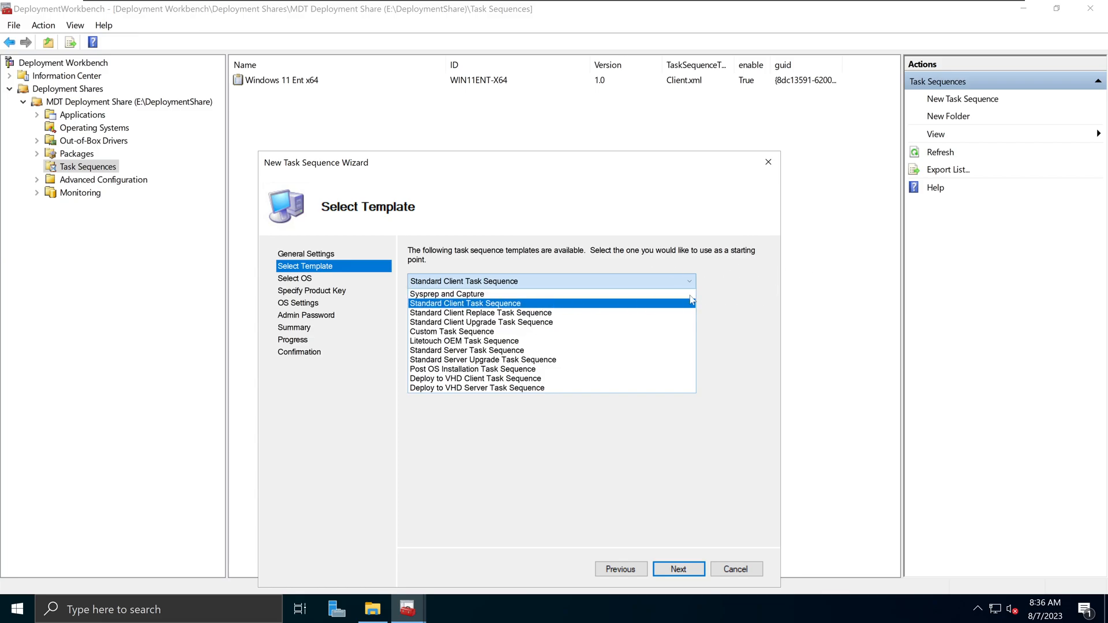
click(766, 300)
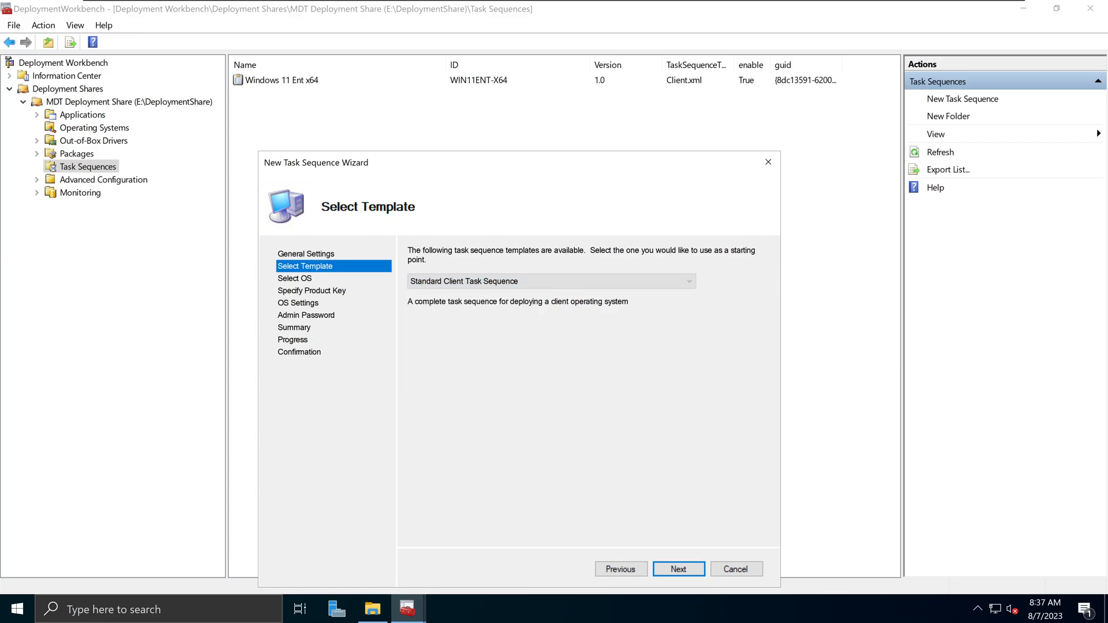
click(509, 285)
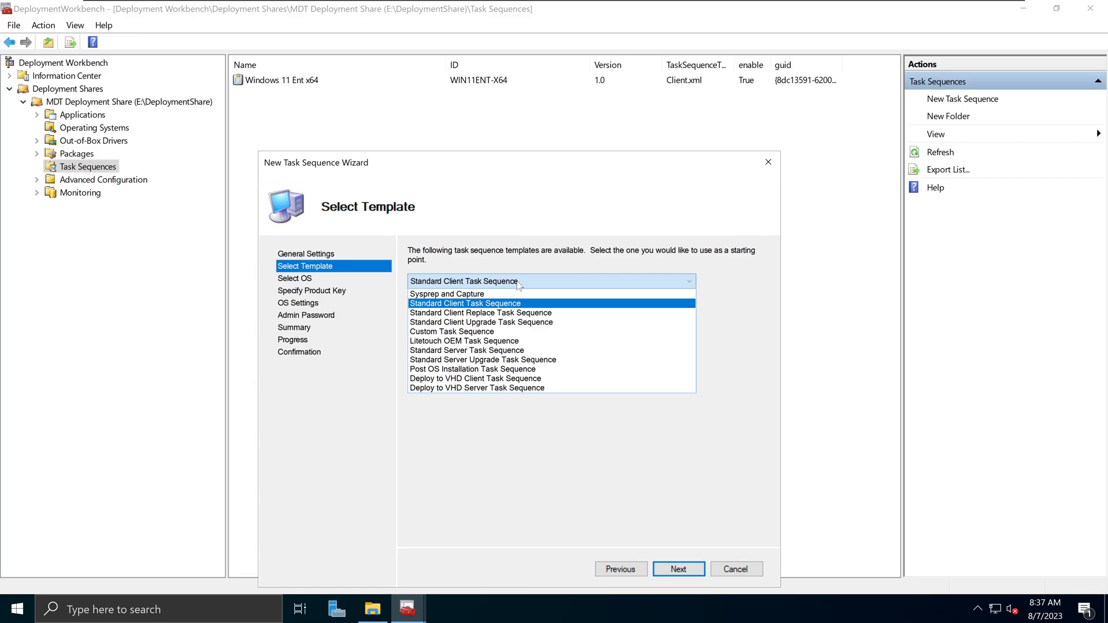
click(744, 301)
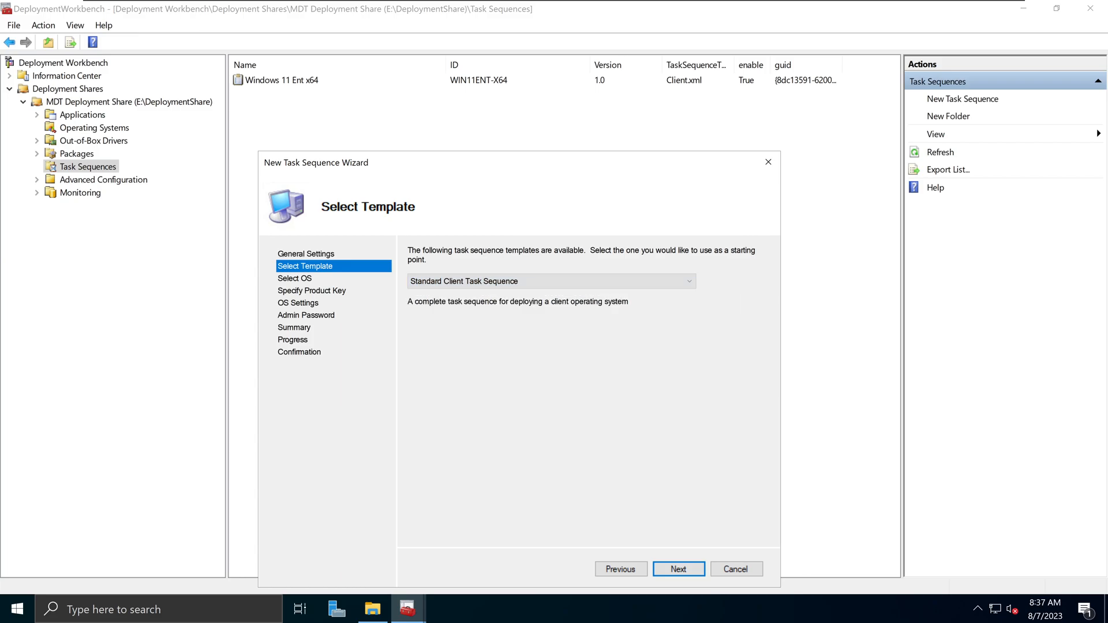
click(680, 570)
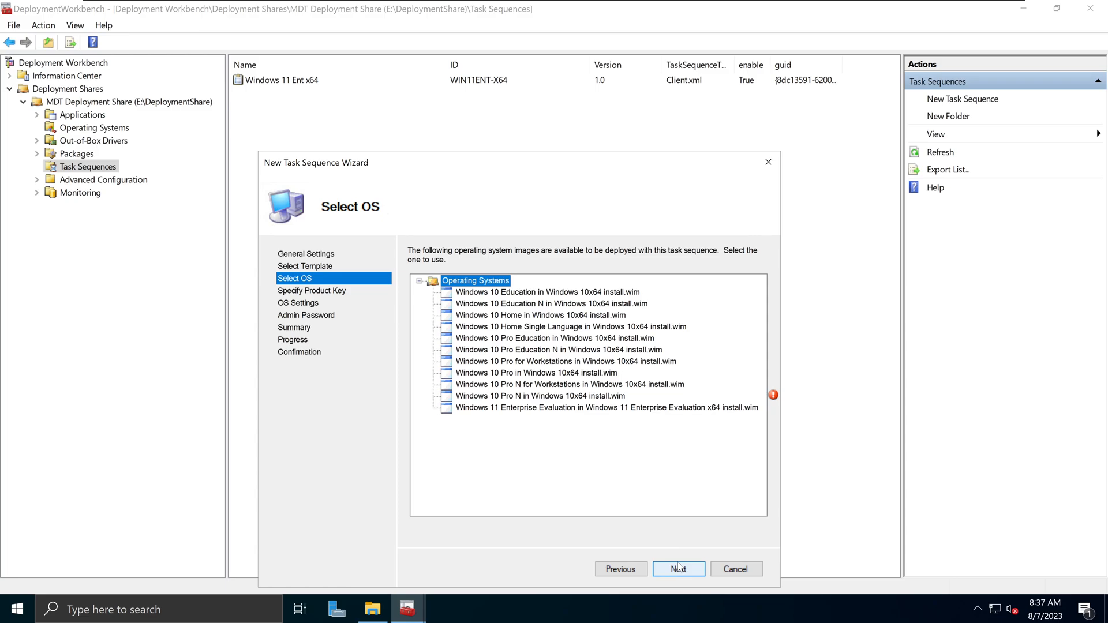
- Choose Windows 10 Pro from Windows 10x64 install.wim and continue to Specify Product Key
click(543, 293)
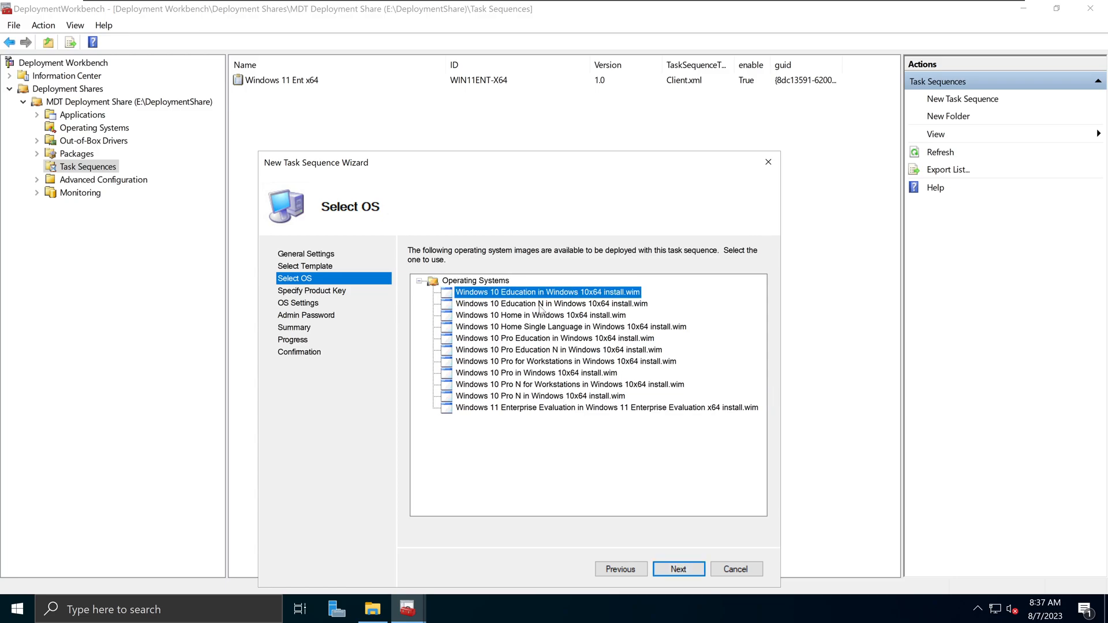
click(542, 315)
click(548, 326)
click(544, 385)
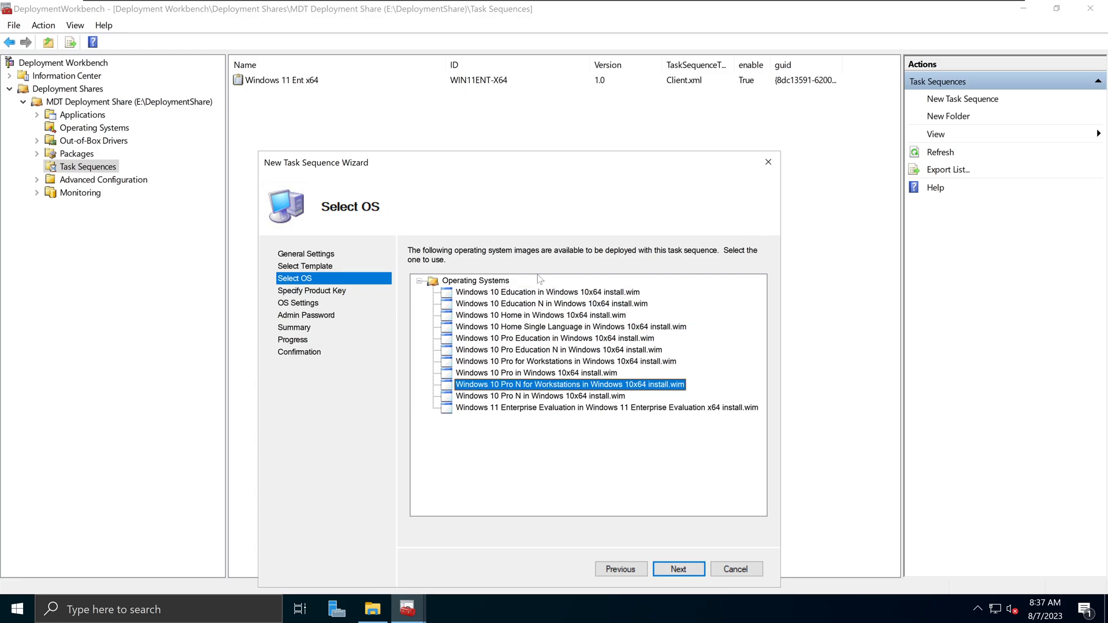
click(536, 295)
click(537, 315)
click(541, 339)
click(537, 373)
click(535, 396)
click(537, 338)
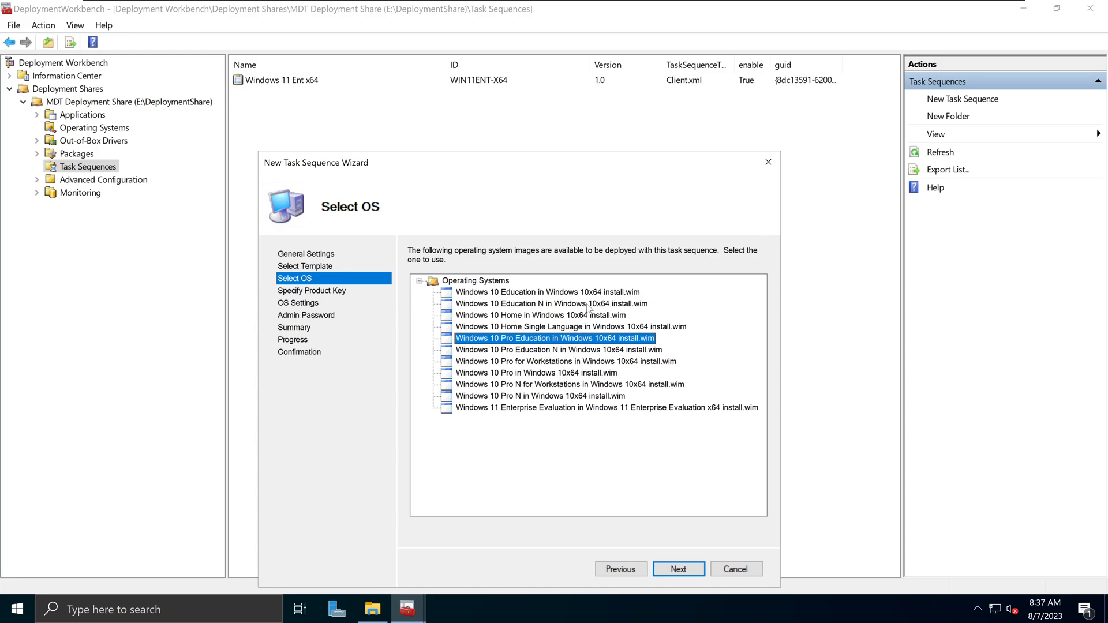
click(534, 375)
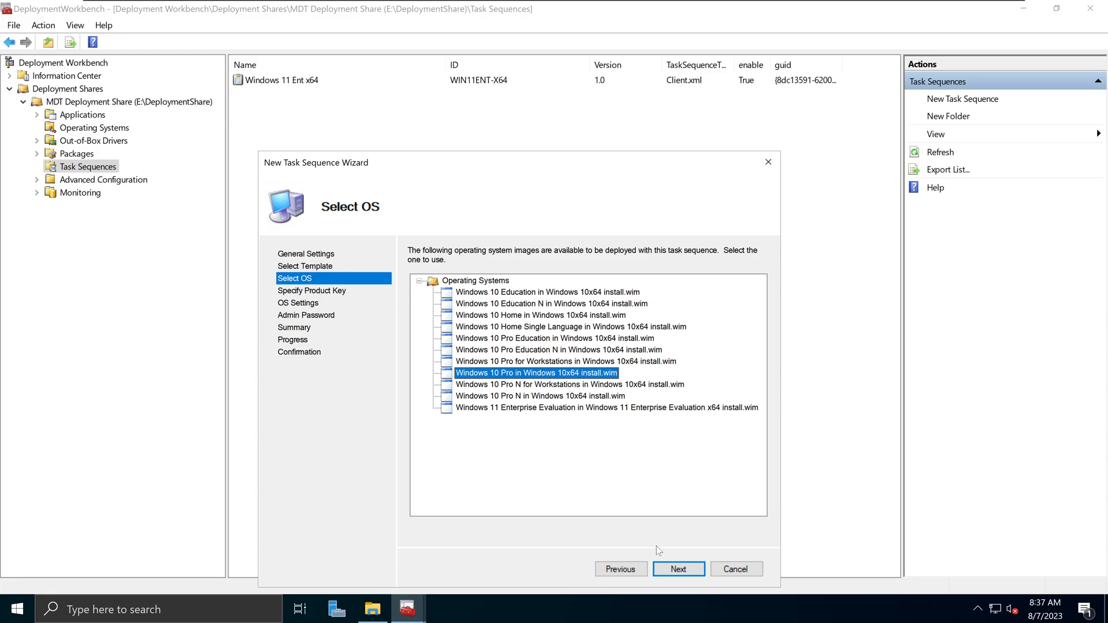
click(678, 569)
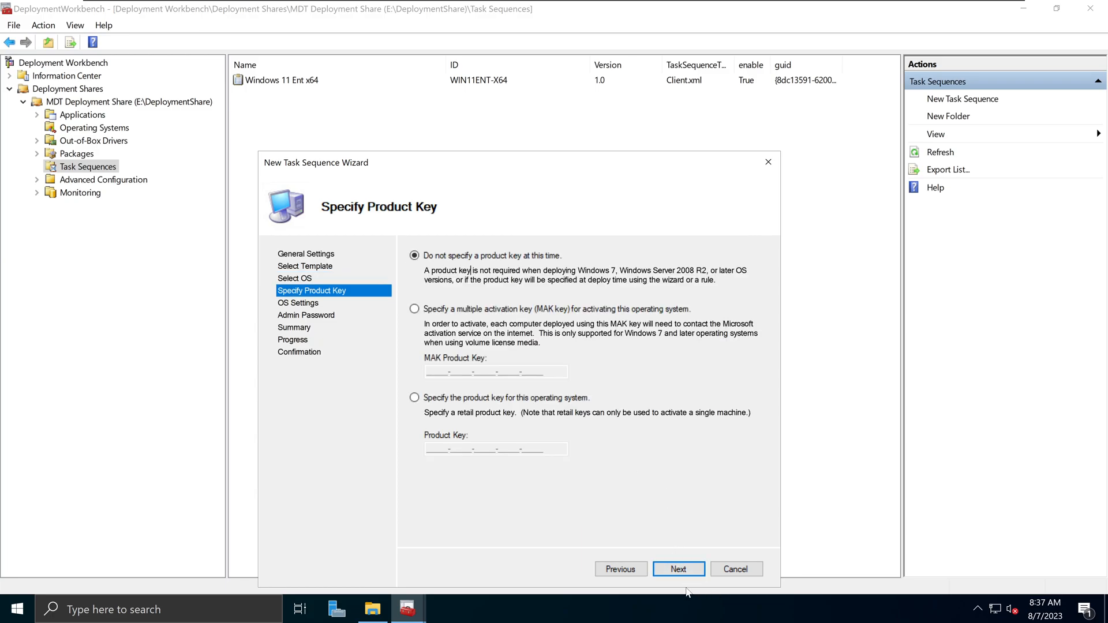
- Skip the product key page without entering a key
double_click(680, 570)
click(611, 399)
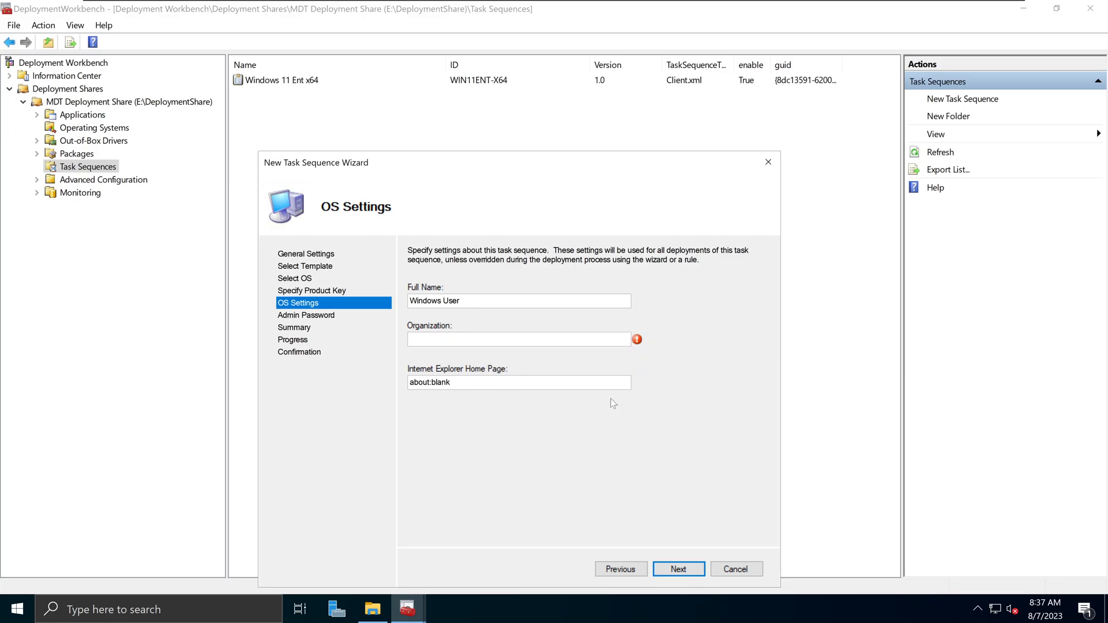
click(621, 568)
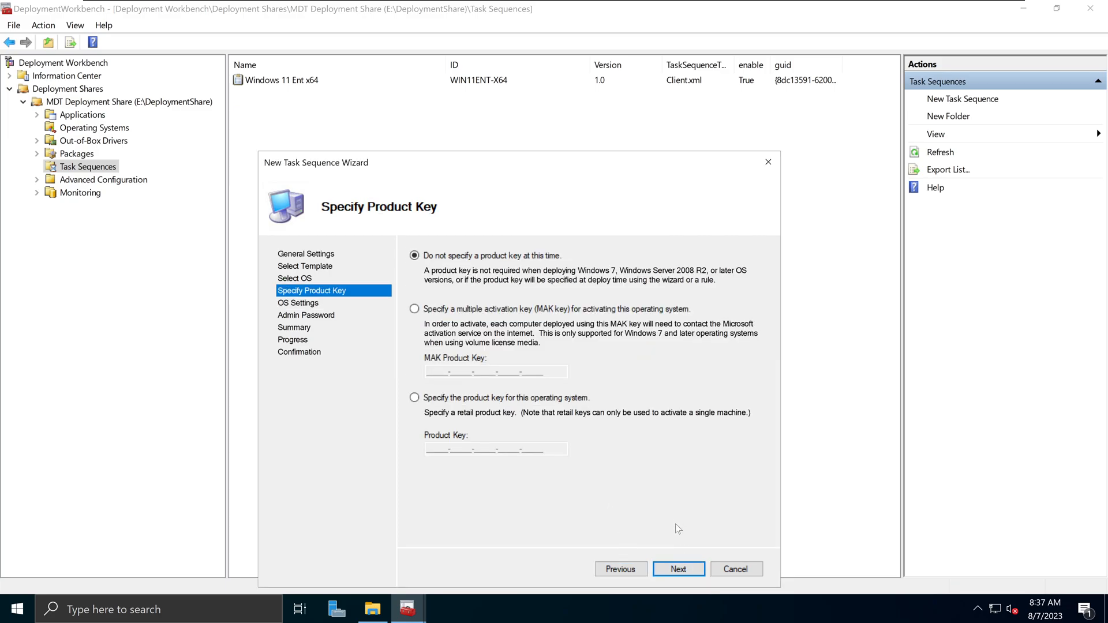
click(680, 570)
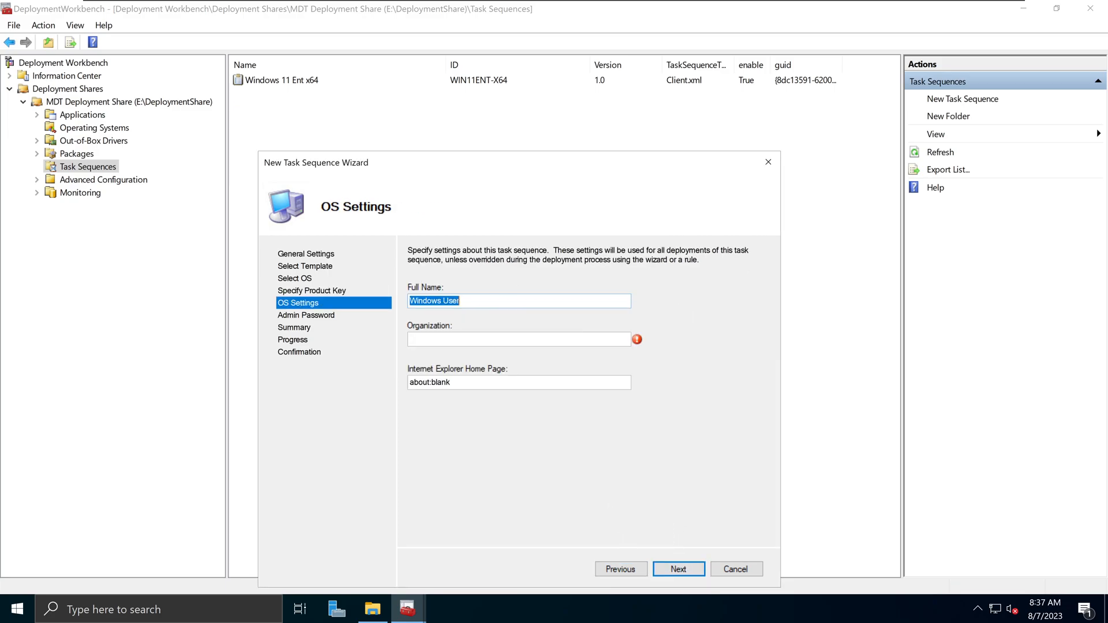
- Clear the default Full Name value in the OS settings
click(461, 301)
drag(461, 300, 375, 296)
click(520, 300)
key(ctrl+a)
key(Tab)
key(ctrl+a)
text(aDM)
key(BackSpace)
key(BackSpace)
key(BackSpace)
key(BackSpace)
key(BackSpace)
text(A)
key(BackSpace)
key(Tab)
- Enter Windows 10 Admin as the Full Name
click(421, 300)
text(Asmin)
key(BackSpace)
key(BackSpace)
key(BackSpace)
text(Wind)
key(BackSpace)
key(BackSpace)
text(Windows 10 Admin)
key(Tab)
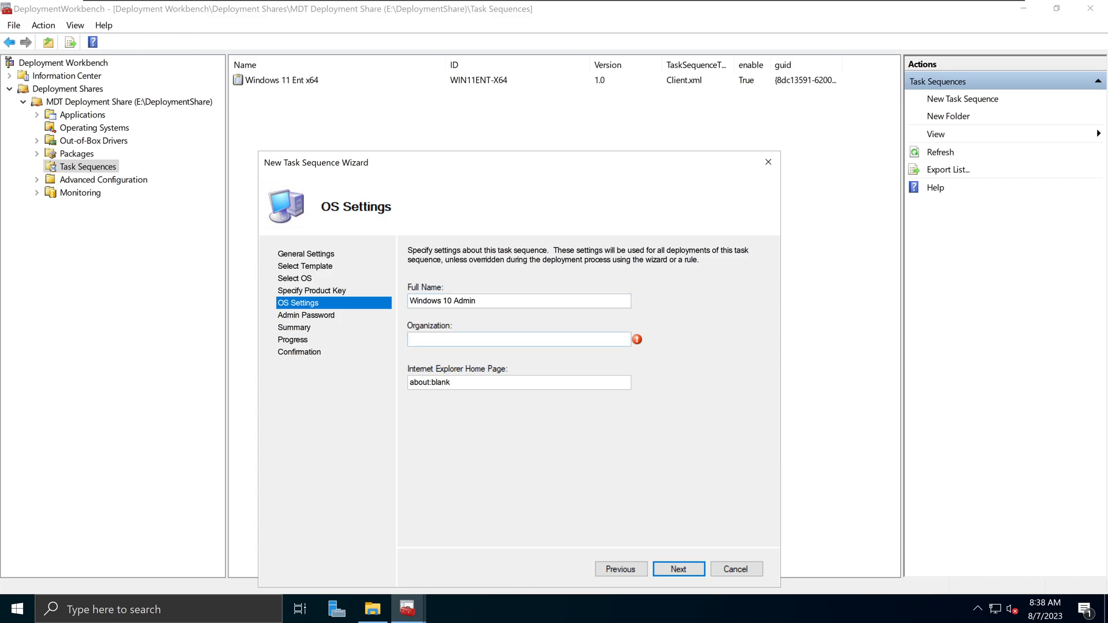
- Enter the organization domain and a custom Internet Explorer home page URL
text(sanuja...local)
double_click(448, 382)
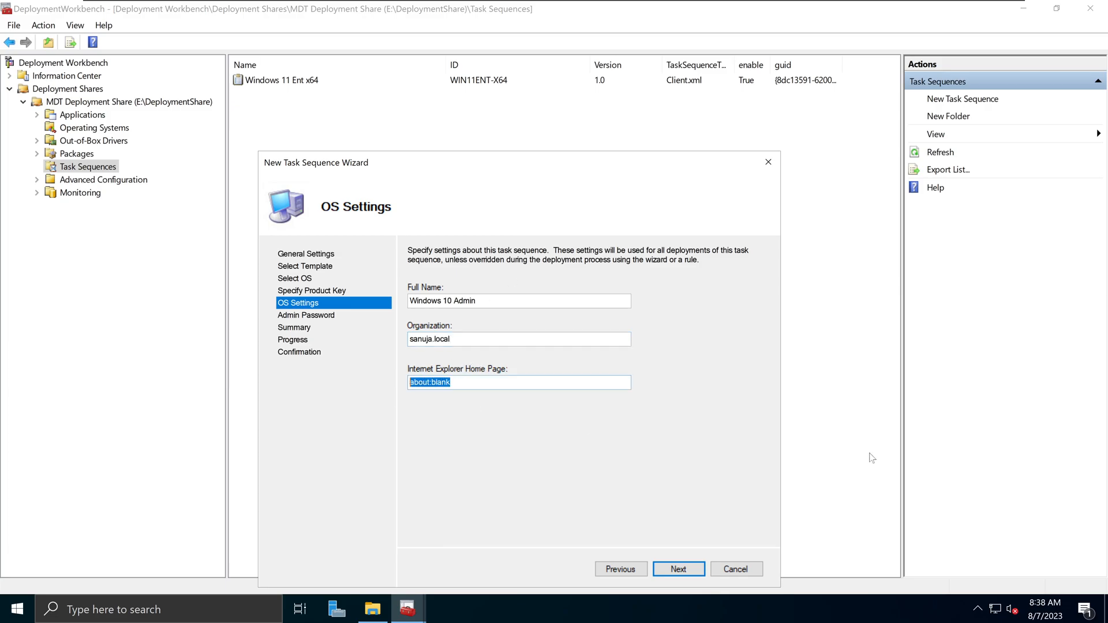
text(http://sanuja.coms)
click(679, 569)
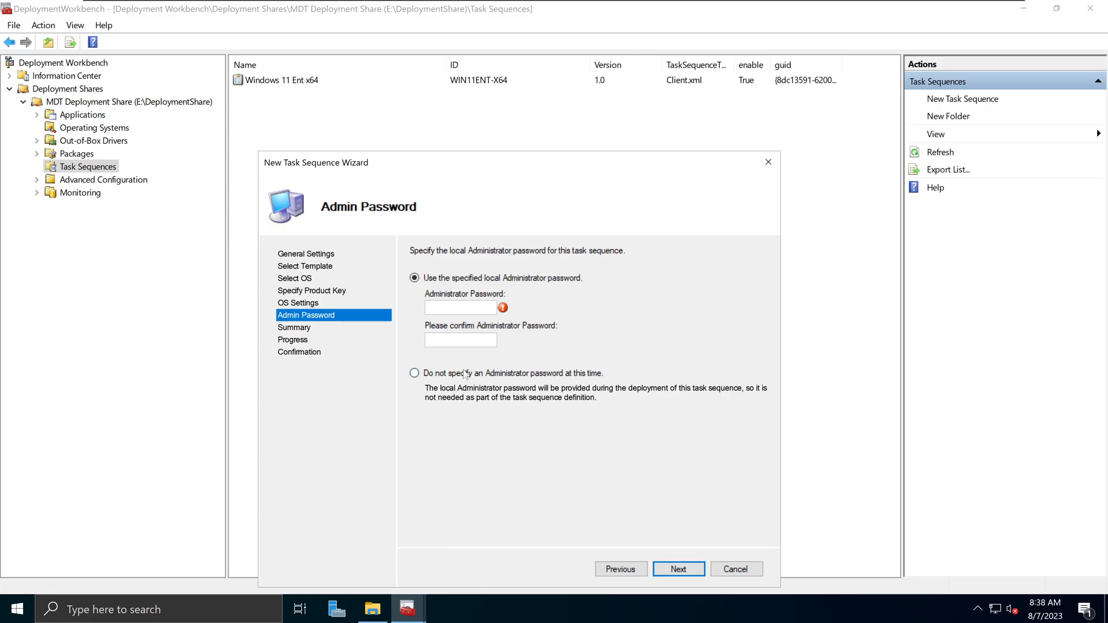
- Enter and confirm the Administrator password
click(461, 307)
text(P@ssw0rd123)
key(Tab)
text(P@ssw0rd123)
- Finish the wizard through Summary and select the new Windows 10 Pro x64 sequence
click(676, 568)
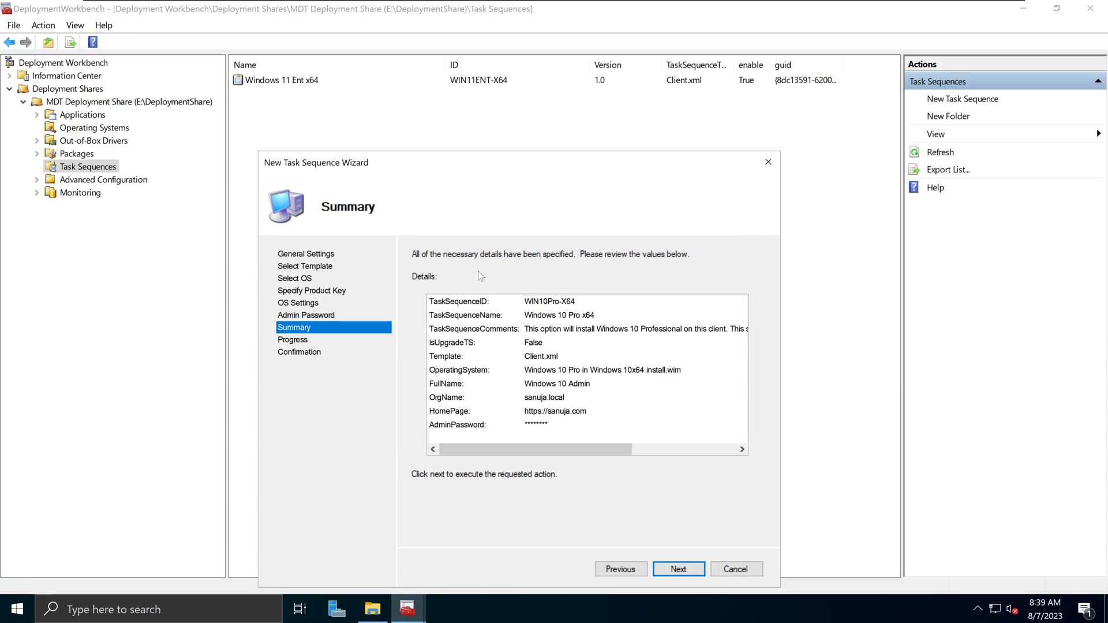
click(679, 568)
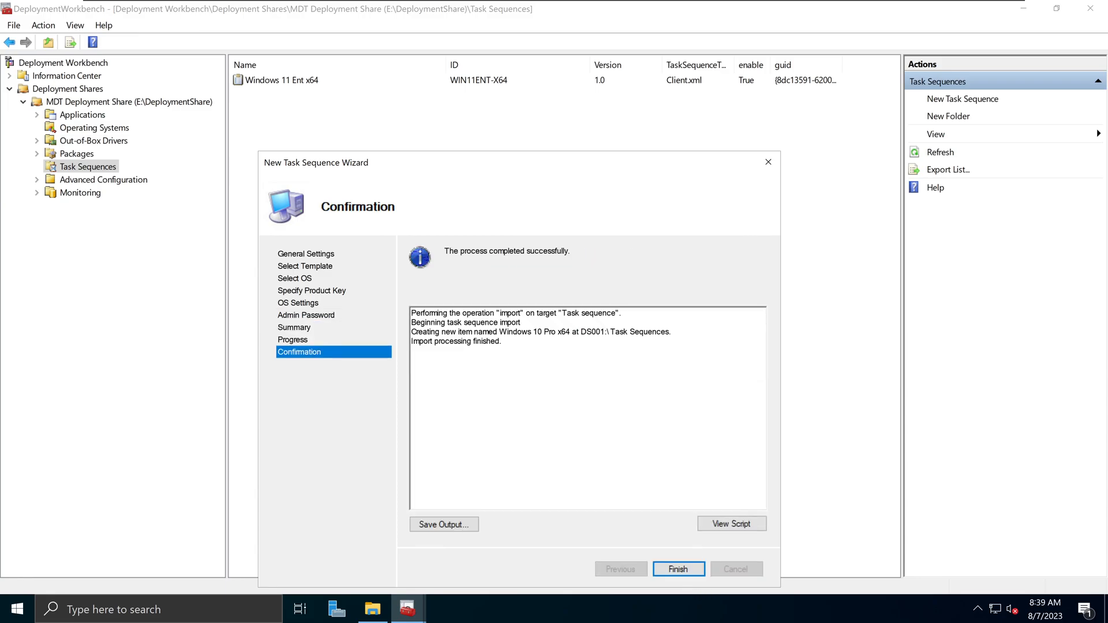
drag(447, 255, 587, 264)
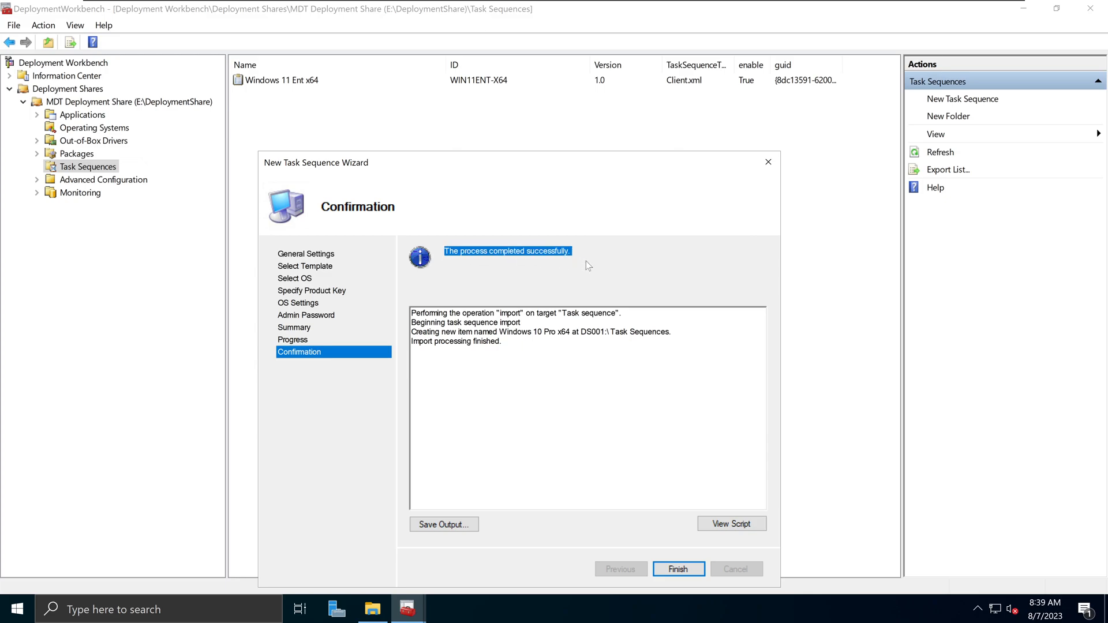
click(679, 569)
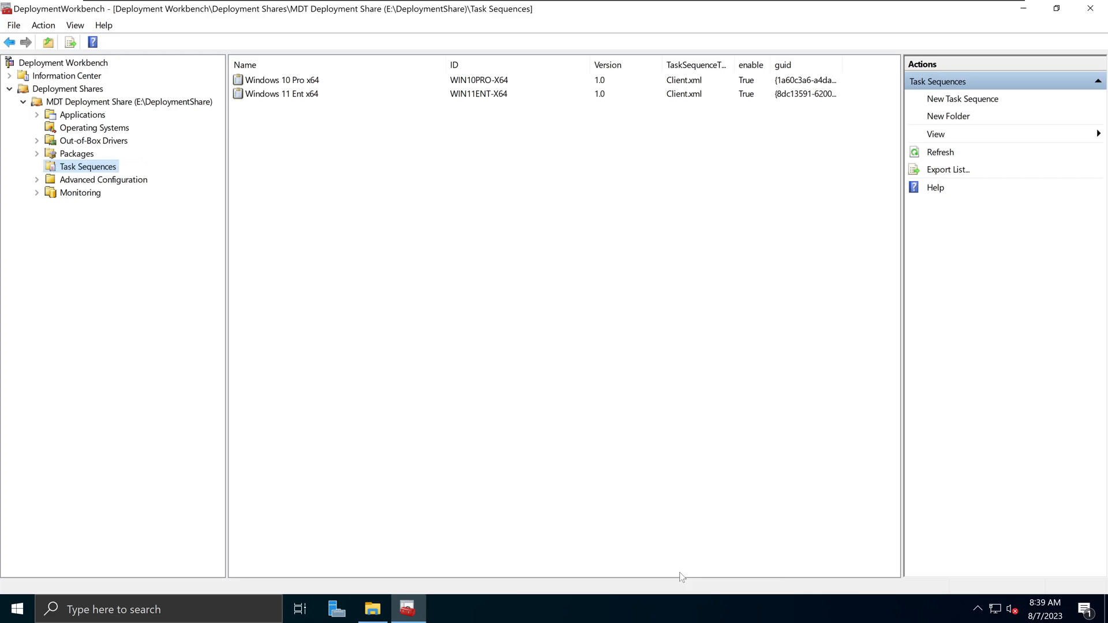
click(317, 80)
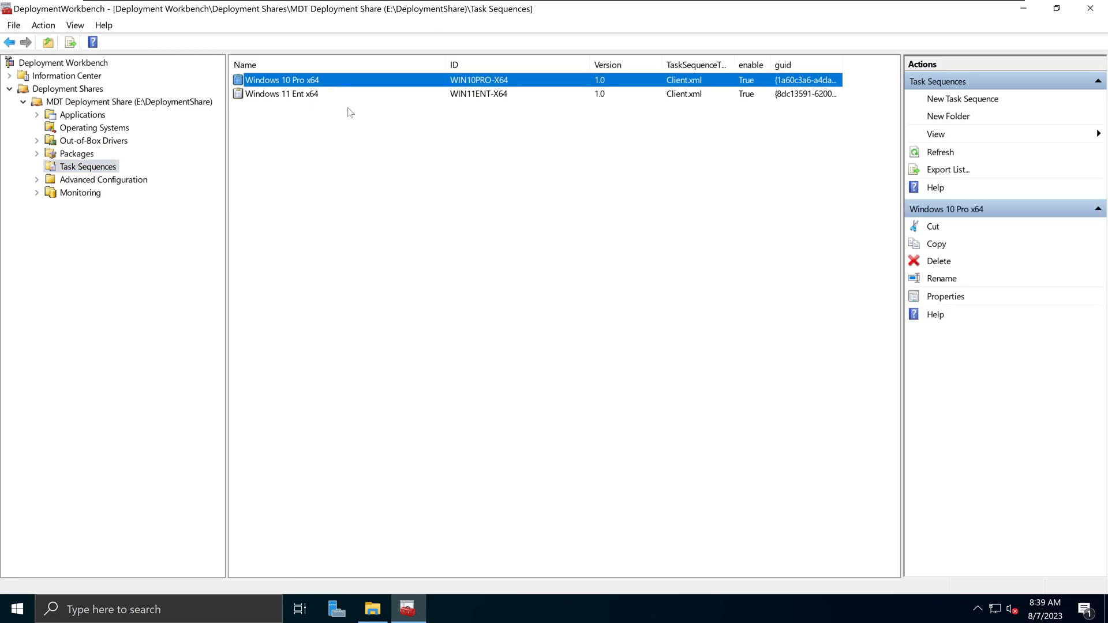
right_click(309, 82)
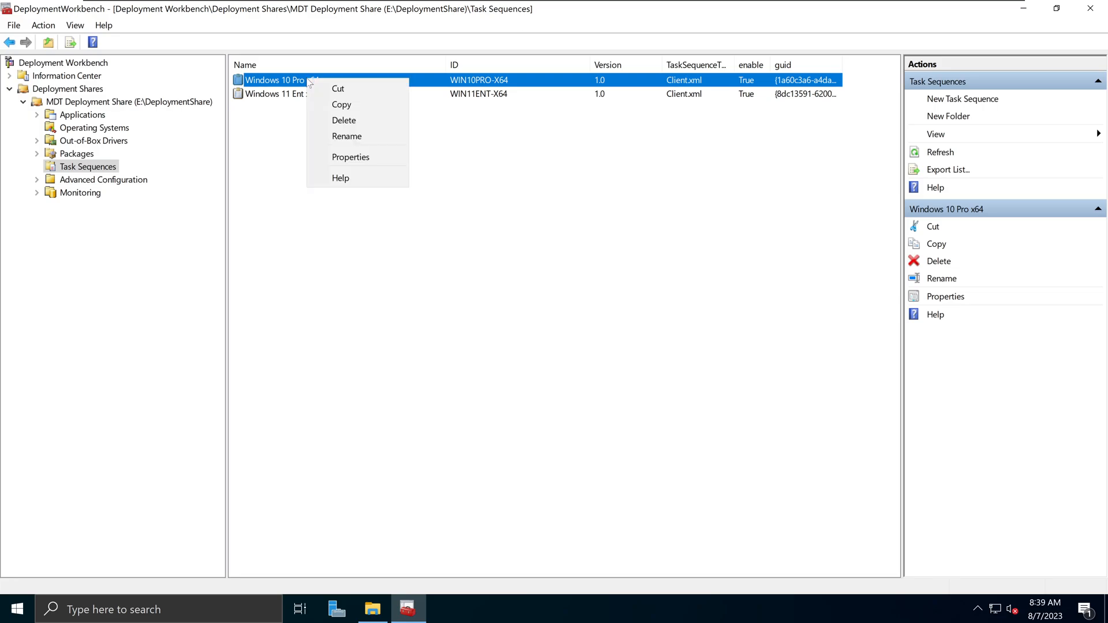
click(350, 157)
key(Tab)
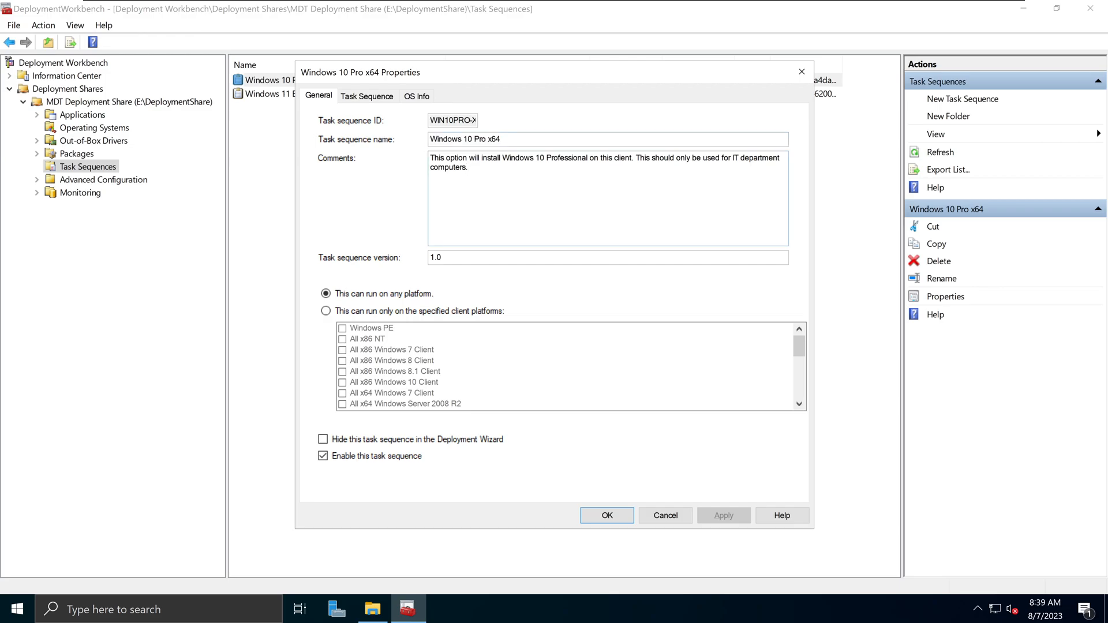
text(sdasdasd)
key(BackSpace)
key(BackSpace)
key(BackSpace)
key(BackSpace)
key(BackSpace)
key(BackSpace)
key(BackSpace)
key(BackSpace)
key(BackSpace)
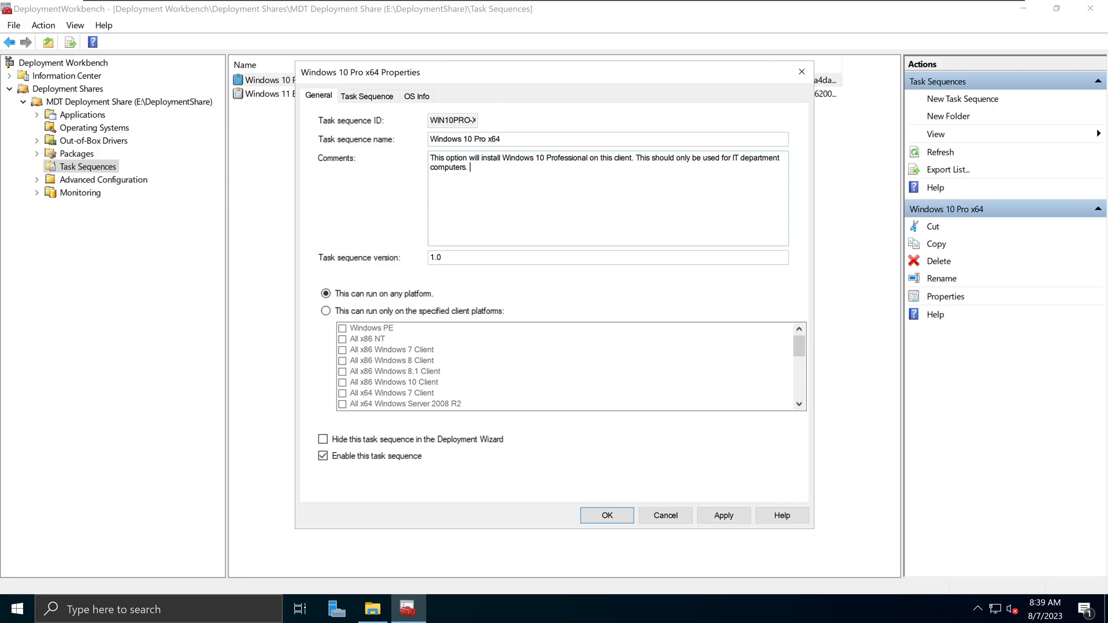
click(375, 98)
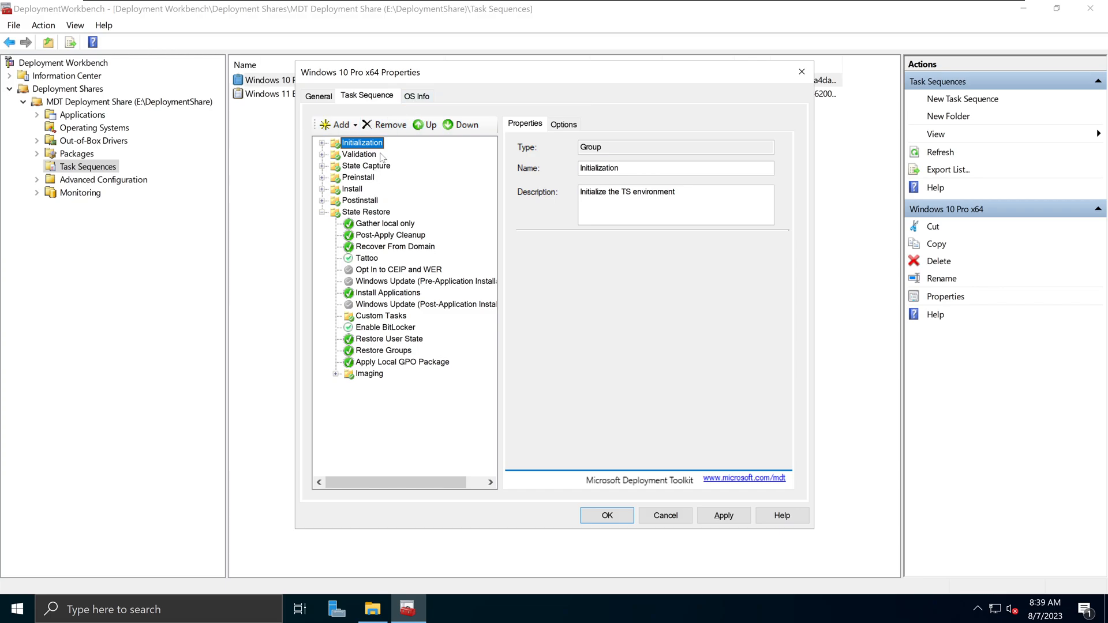
click(664, 517)
click(326, 98)
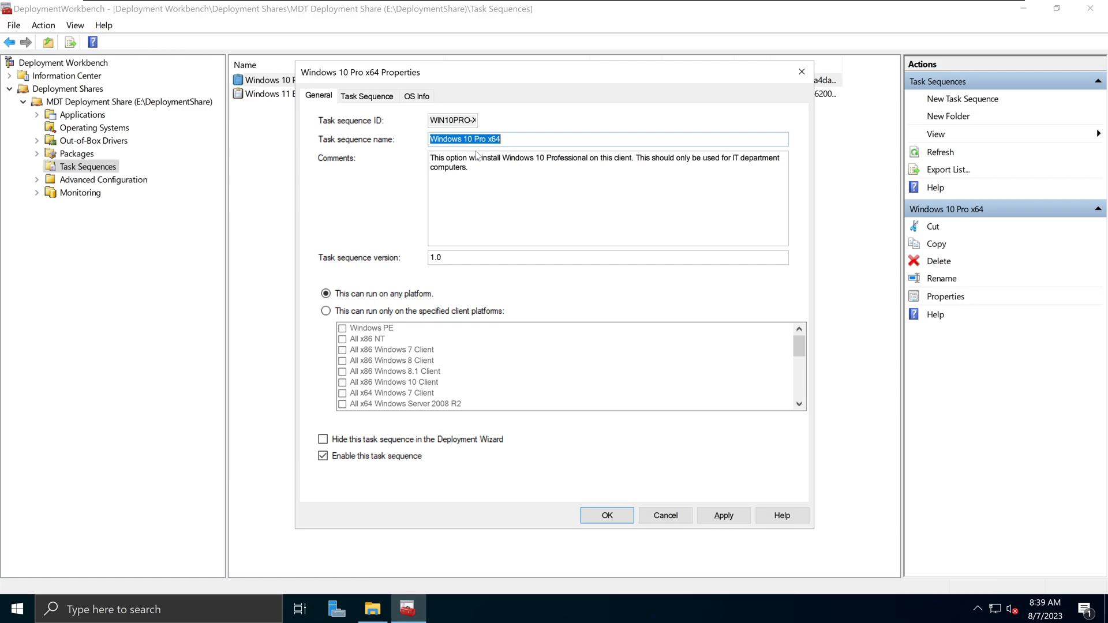
click(666, 515)
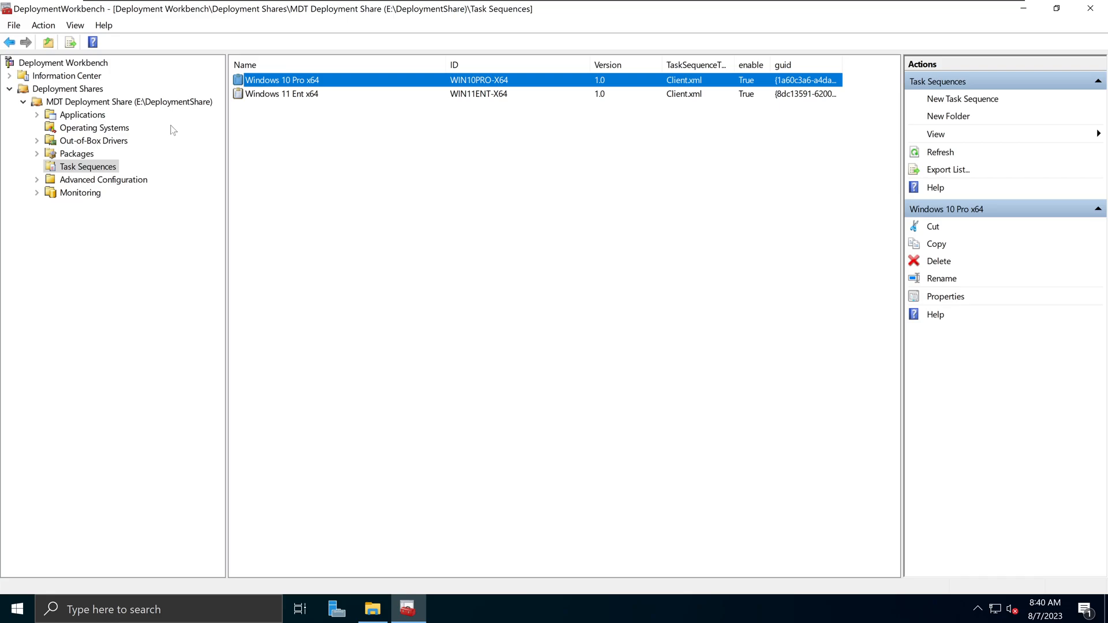
- Browse the Operating Systems images, selecting Windows 10 Pro N, then return to Task Sequences
click(113, 130)
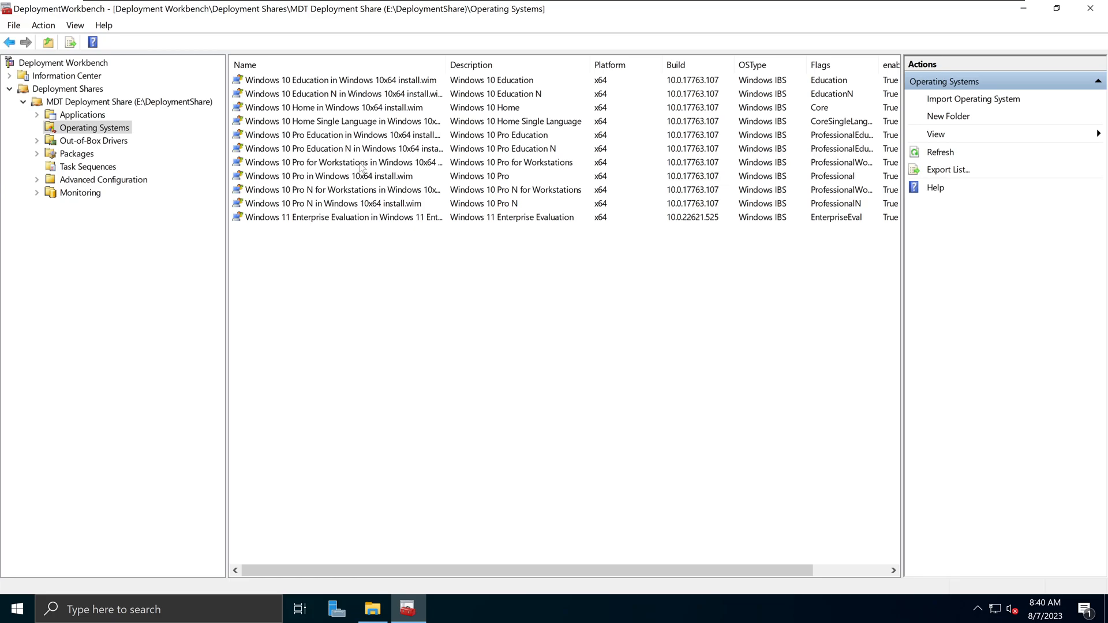
click(104, 167)
click(107, 129)
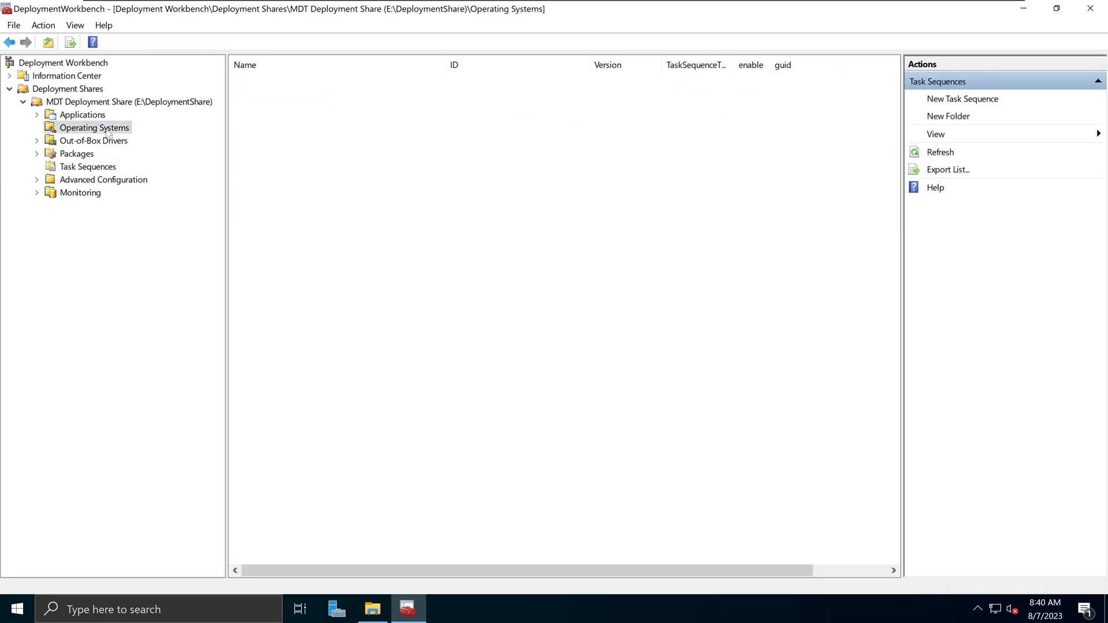
click(315, 132)
click(306, 188)
click(313, 205)
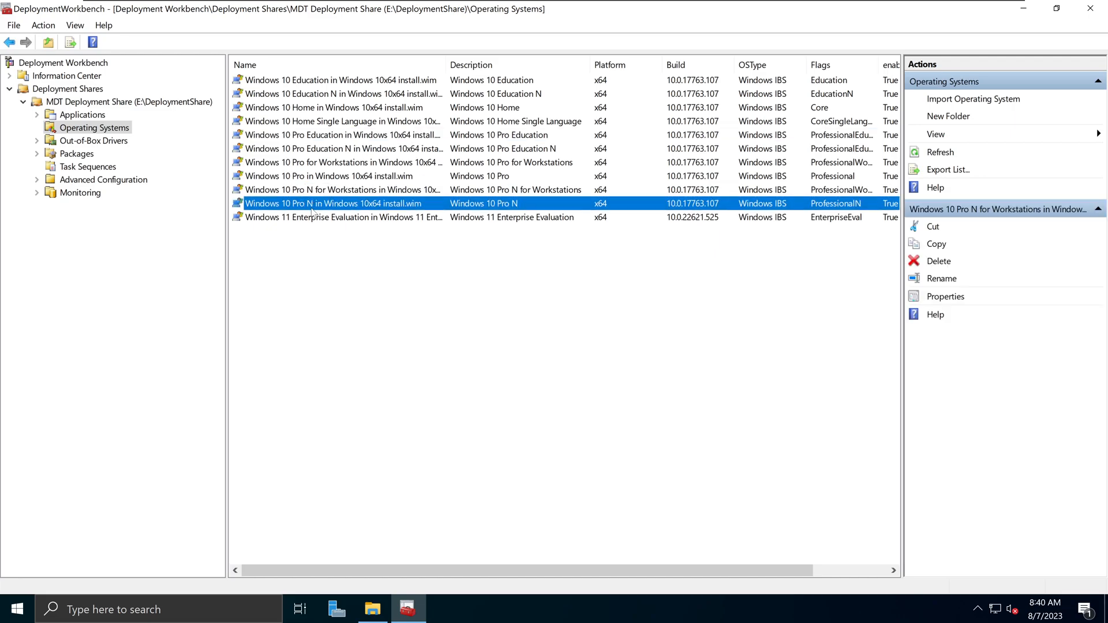
click(103, 168)
- Open and close the Windows 10 Pro x64 properties, ending on the Task Sequences list
click(304, 81)
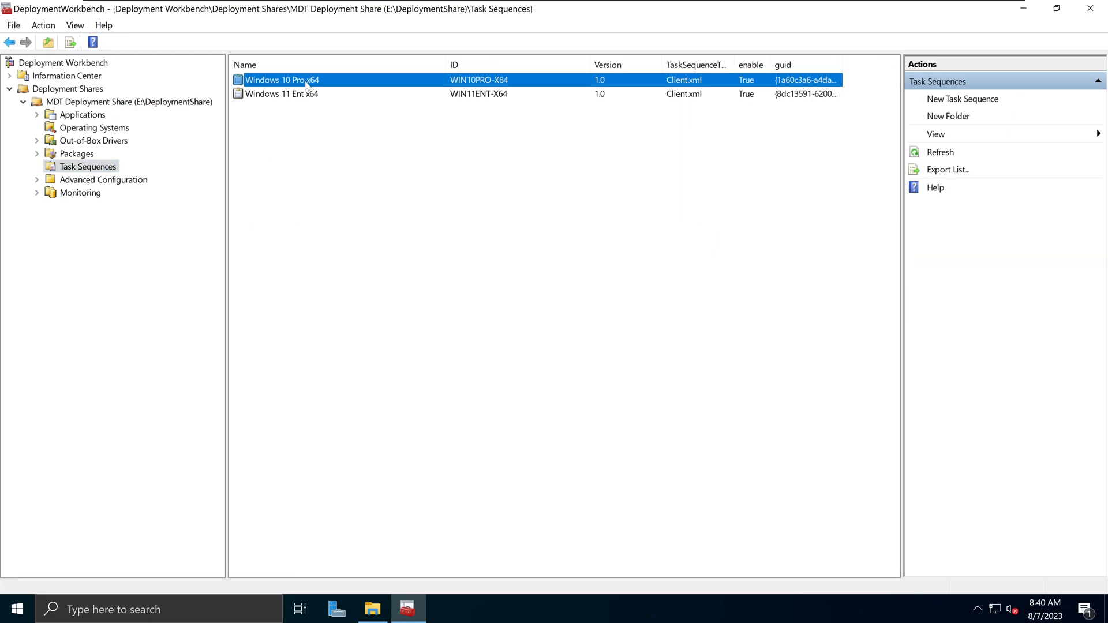
click(292, 91)
click(293, 84)
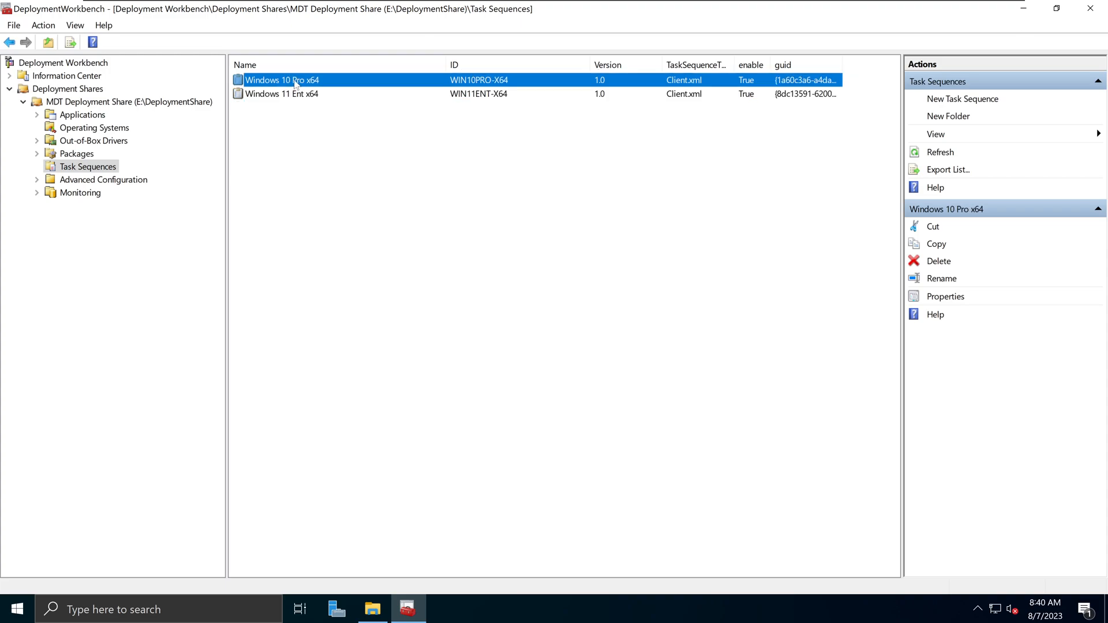
double_click(294, 85)
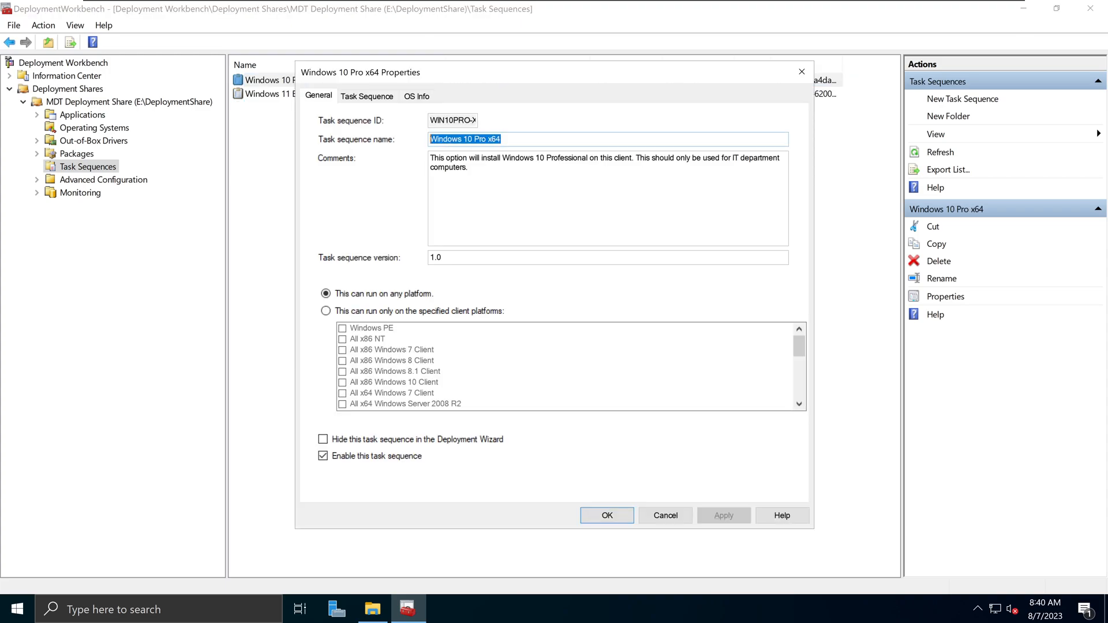
key(Tab)
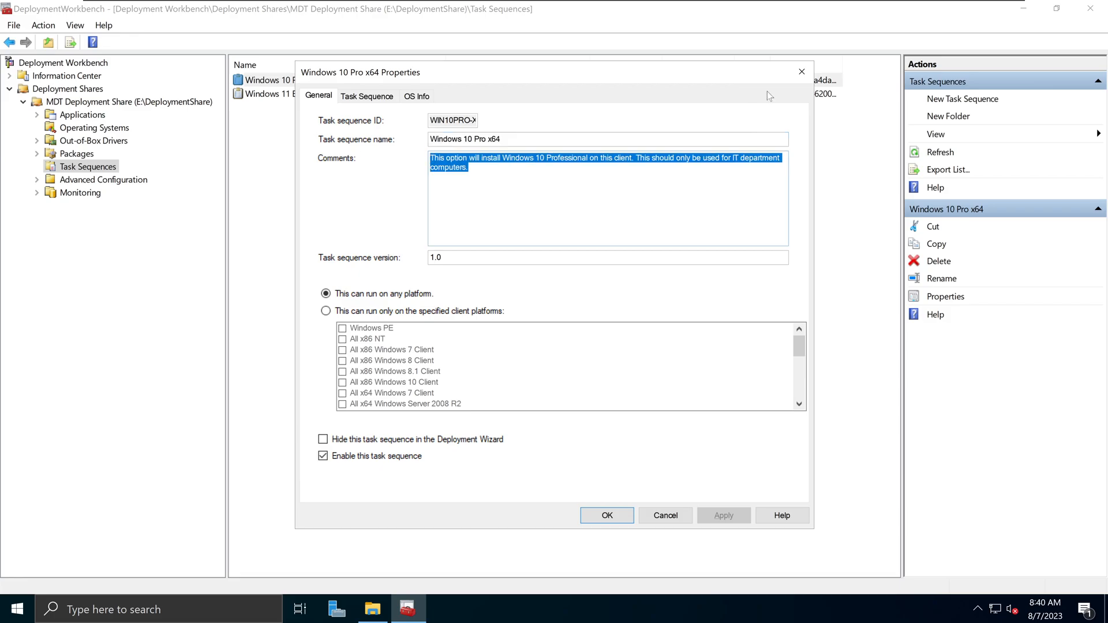
click(801, 72)
click(119, 129)
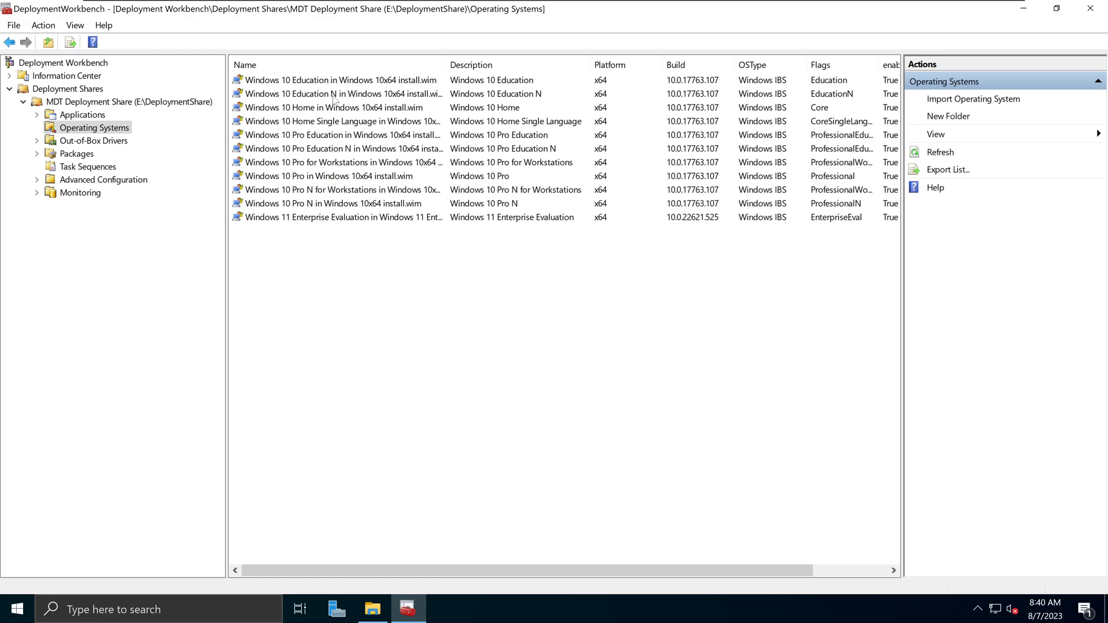
click(88, 167)
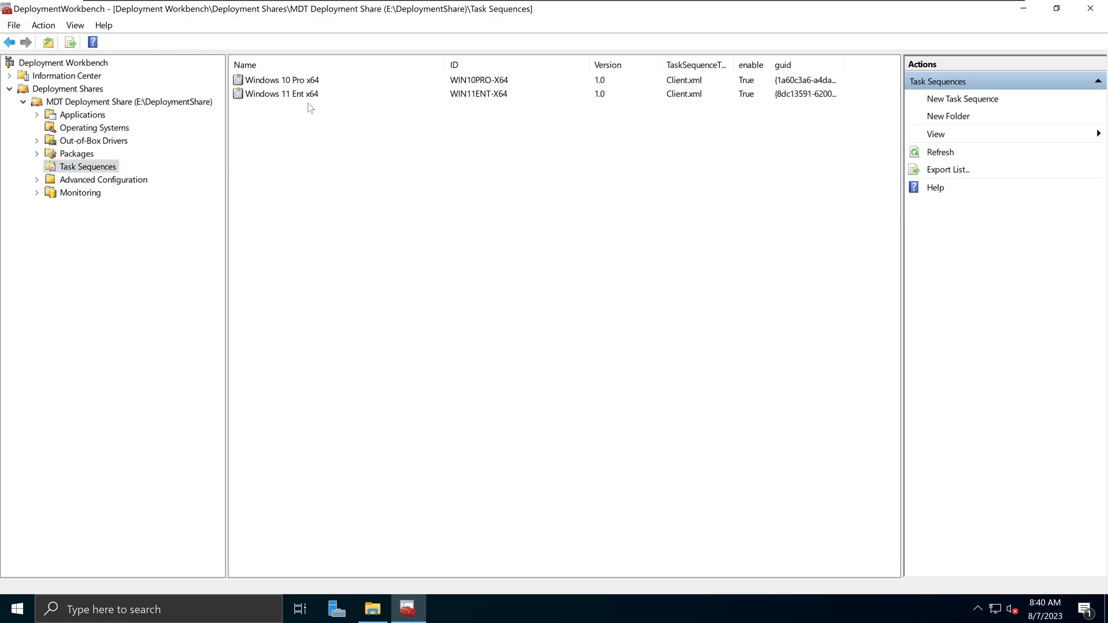
click(304, 85)
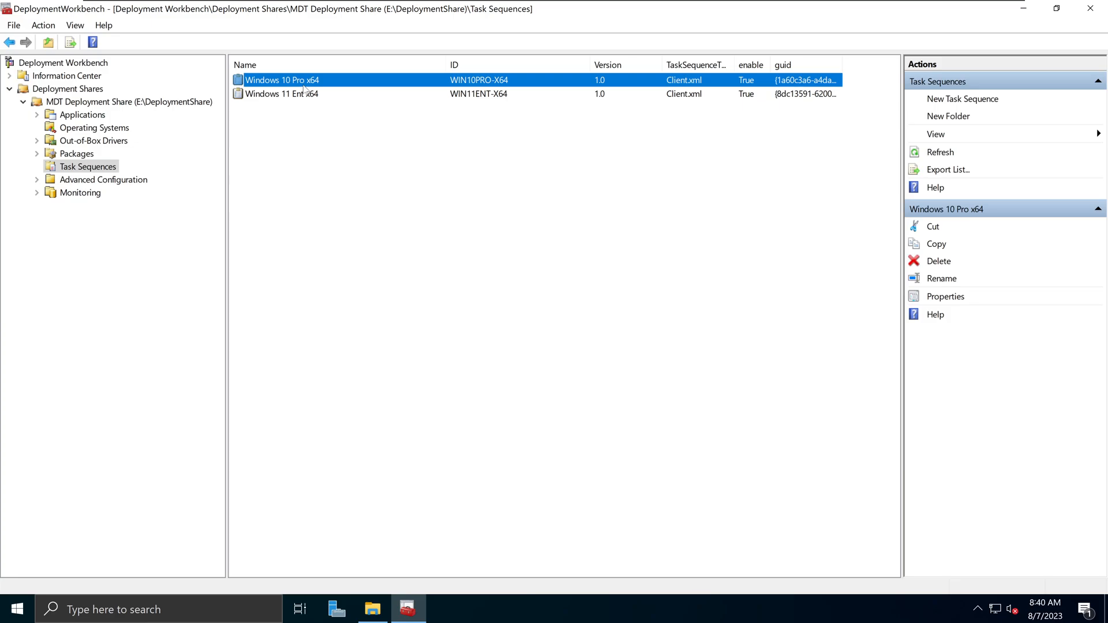
right_click(304, 88)
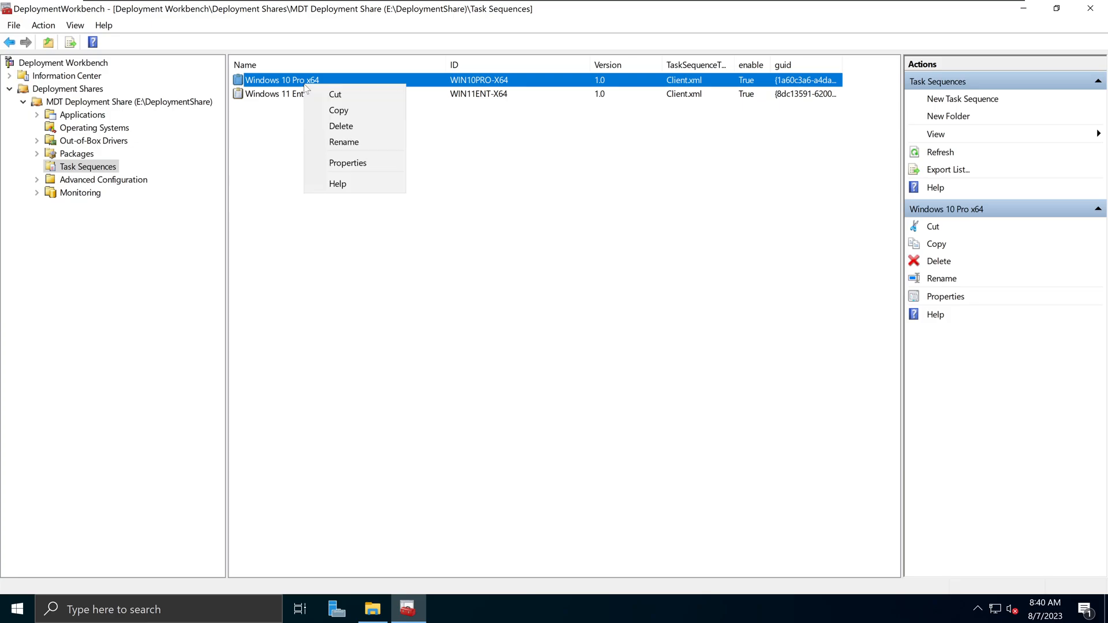
click(346, 163)
drag(629, 158, 469, 168)
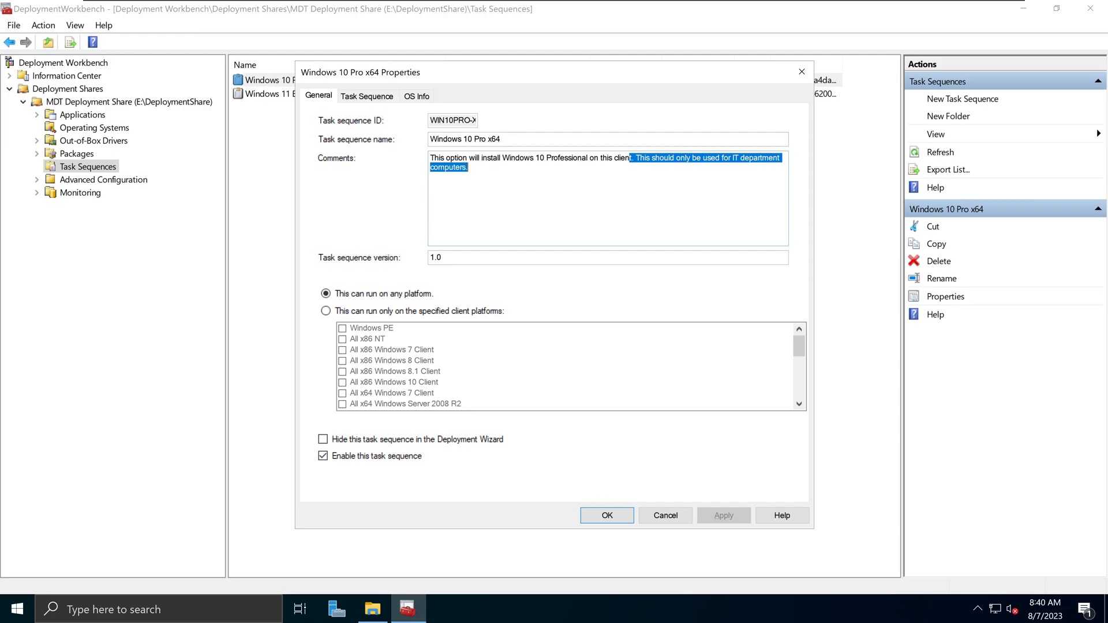
click(791, 79)
click(346, 183)
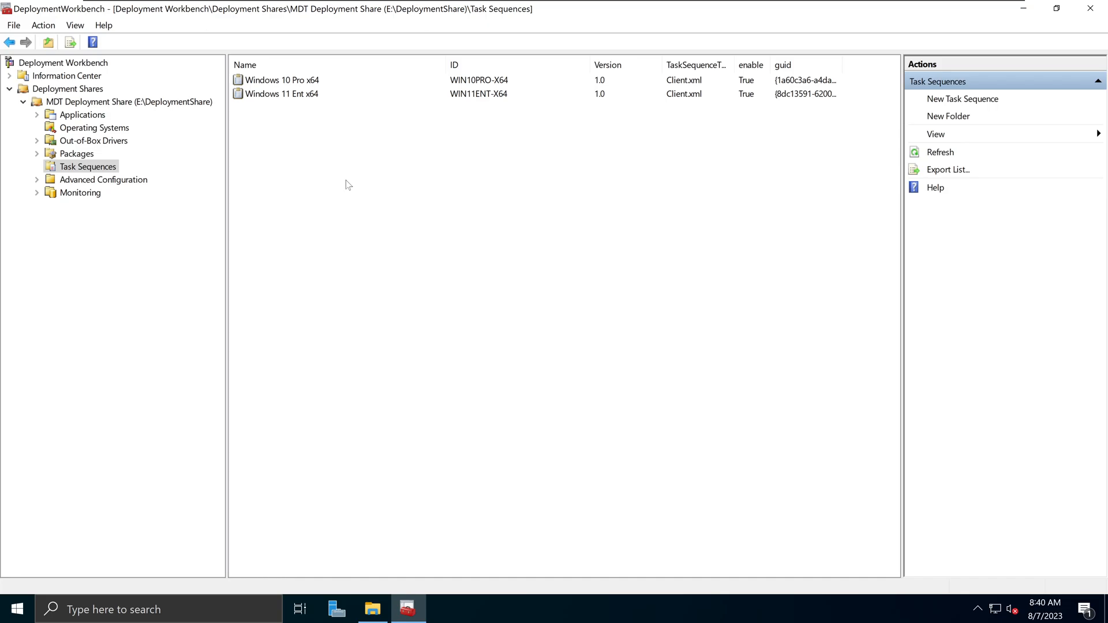
click(99, 127)
click(92, 167)
click(116, 128)
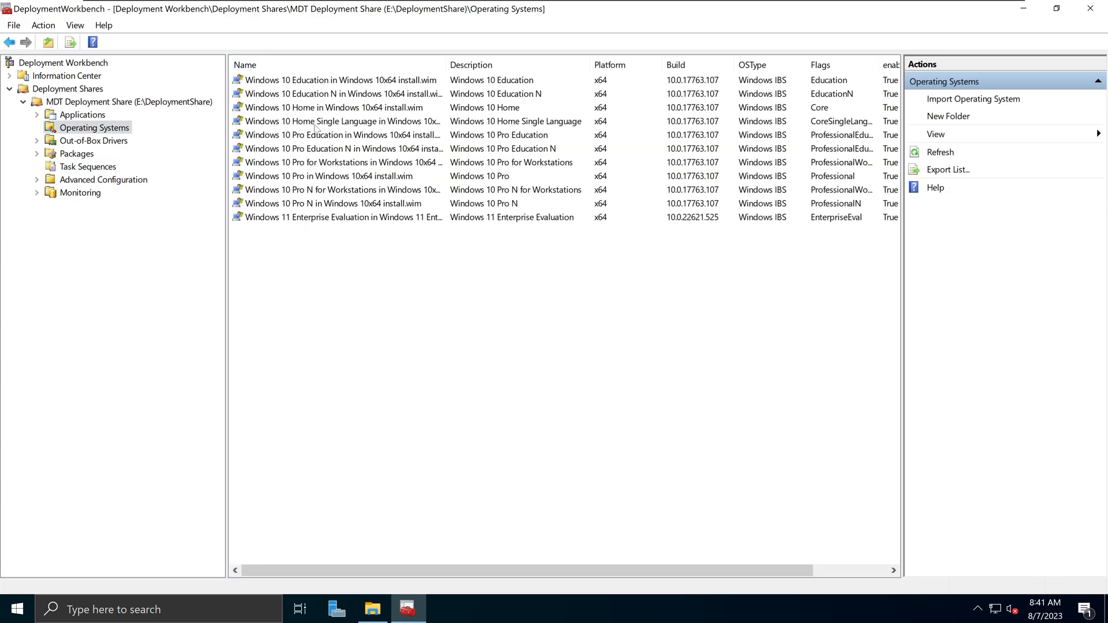
click(346, 136)
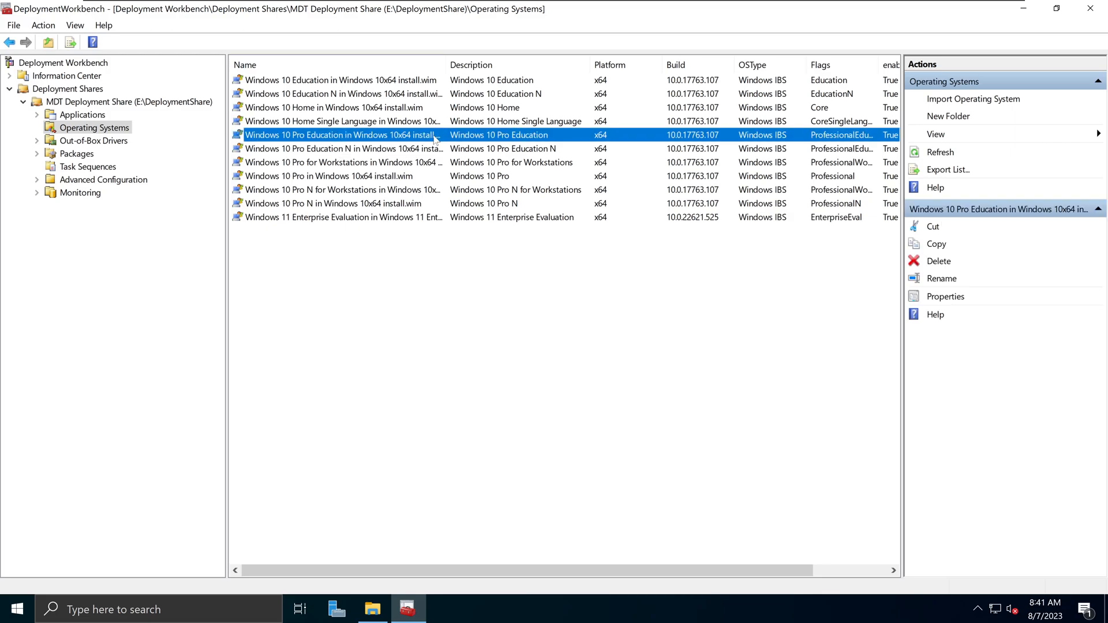
click(108, 167)
right_click(109, 168)
- Start a new task sequence and give it the ID WIN10edu-X64
click(134, 174)
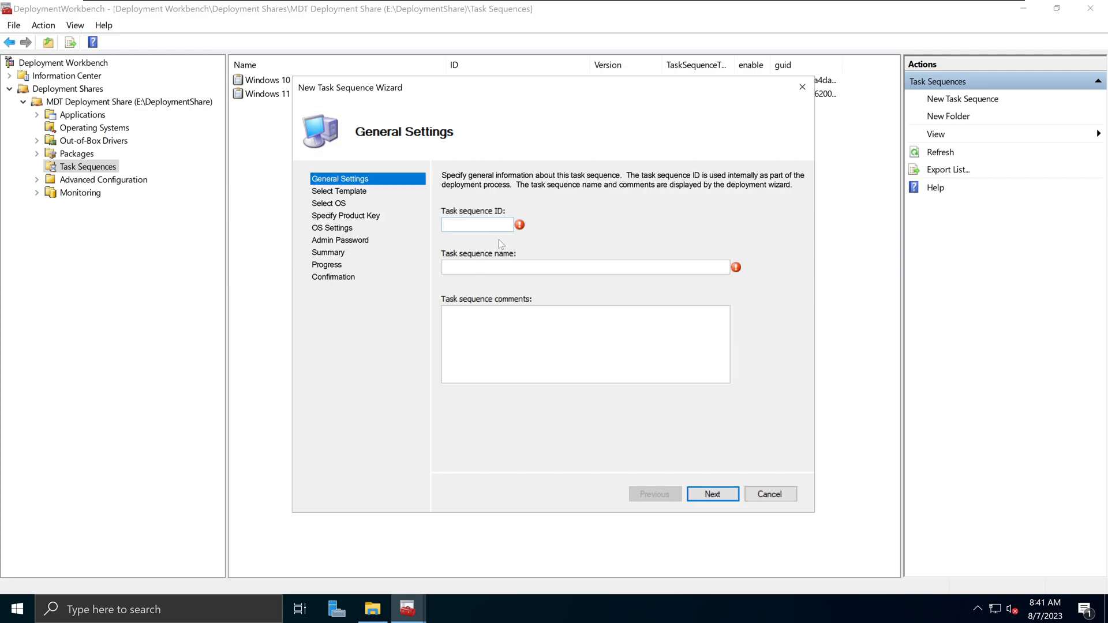
drag(565, 87, 546, 134)
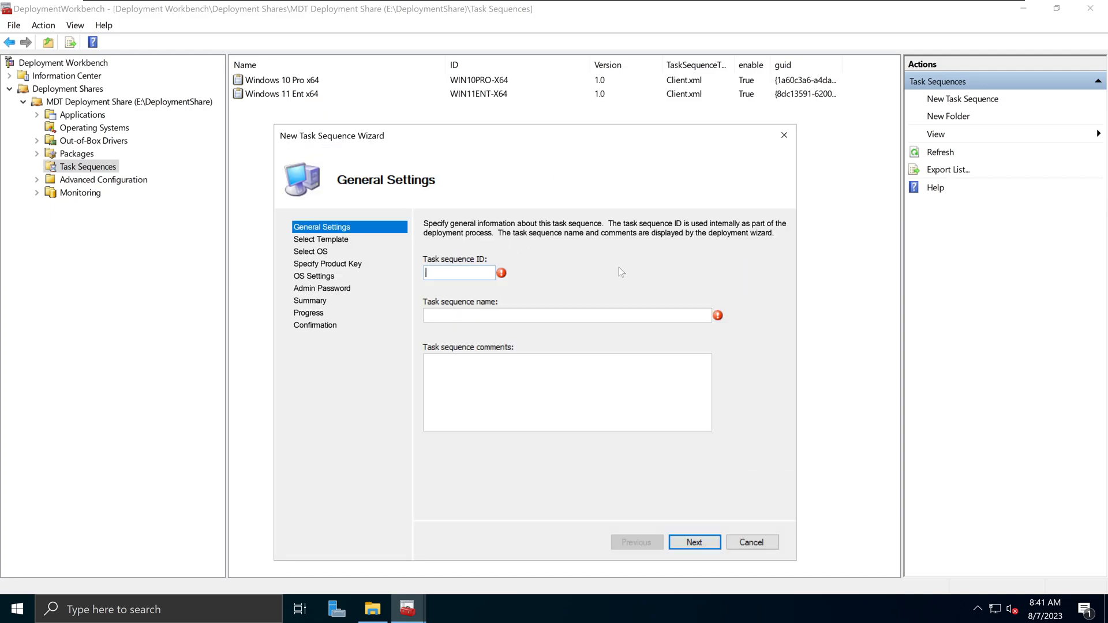
text(WIN10EDU-)
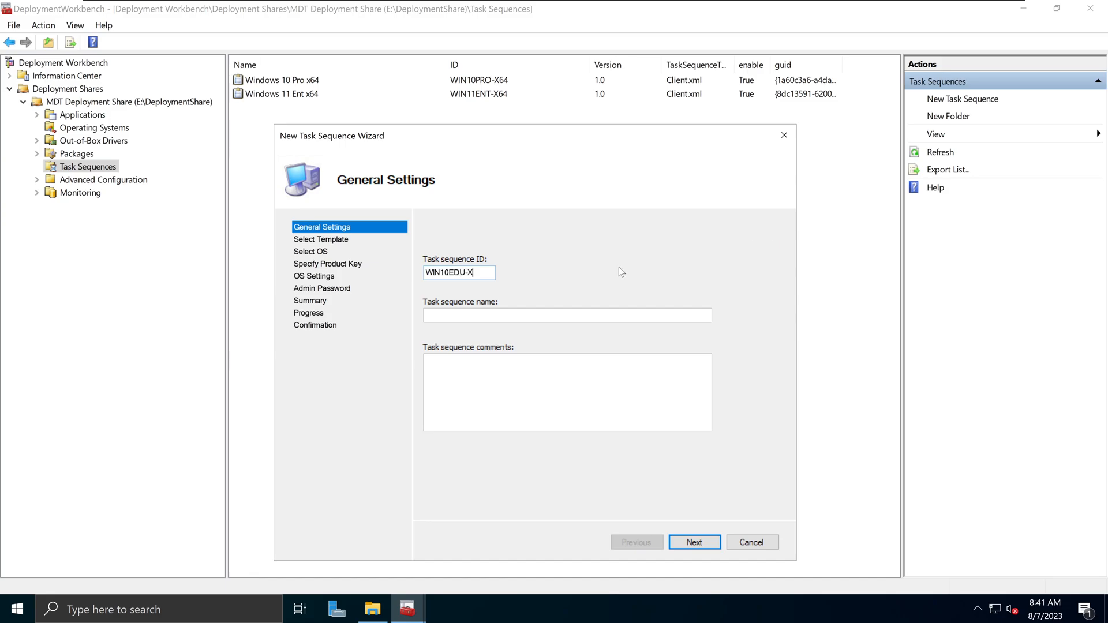
text(X64)
key(Left)
key(Left)
key(Left)
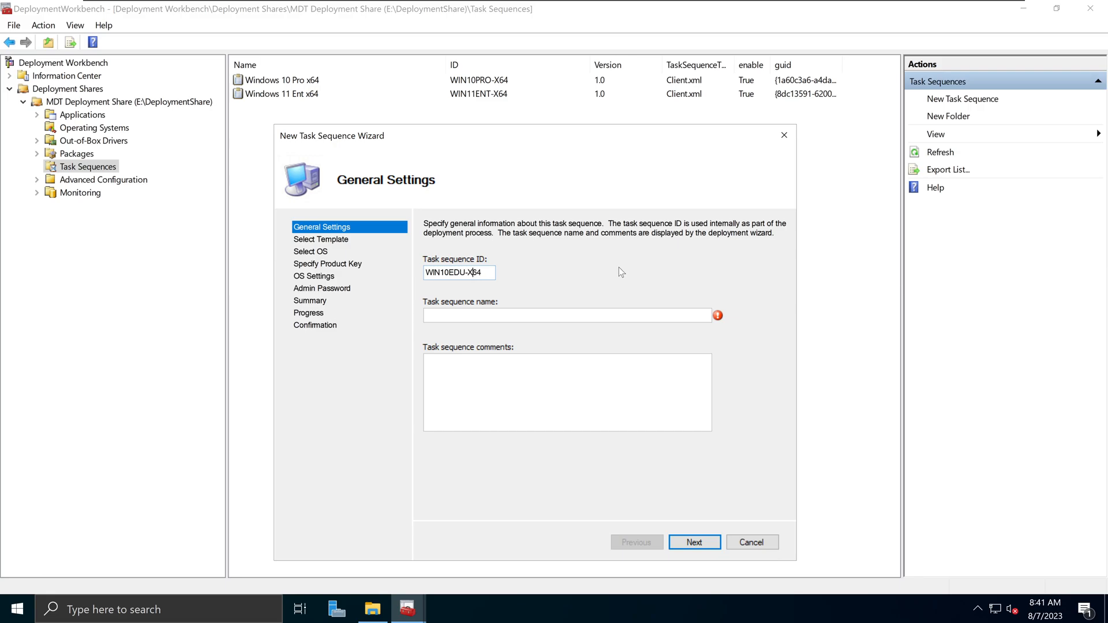
key(BackSpace)
key(BackSpace)
key(BackSpace)
key(BackSpace)
text(edu-)
- Name it 'Windows 10 Edu x64' with a comment: Education edition for all clients except the IT group
key(Tab)
text(Windows 10 Edu x64)
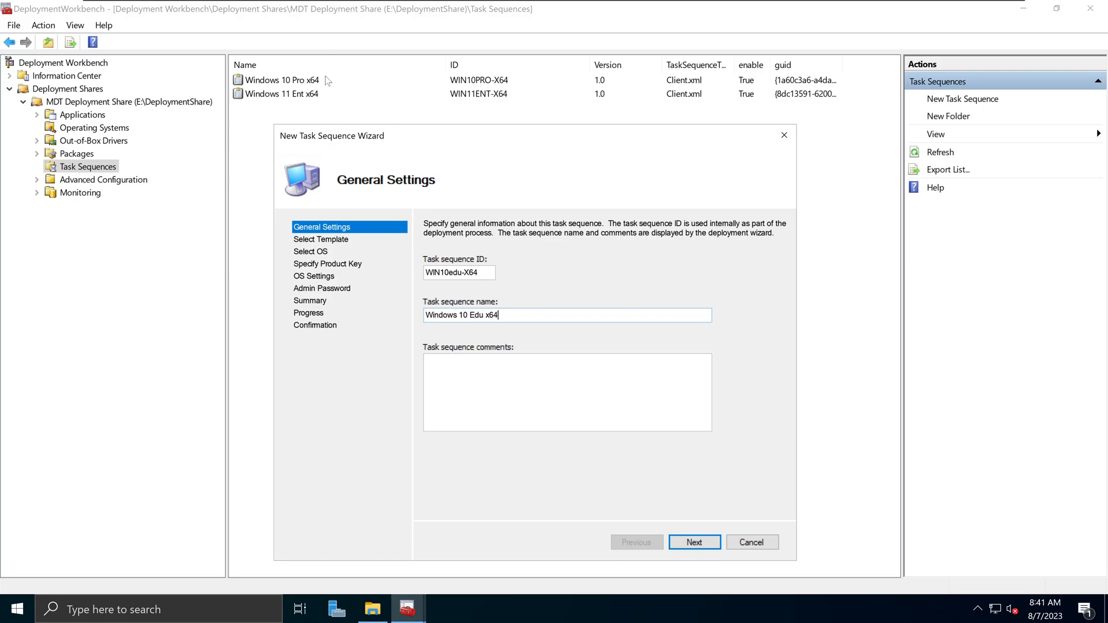
key(Tab)
text(This will install Windows 10 Education)
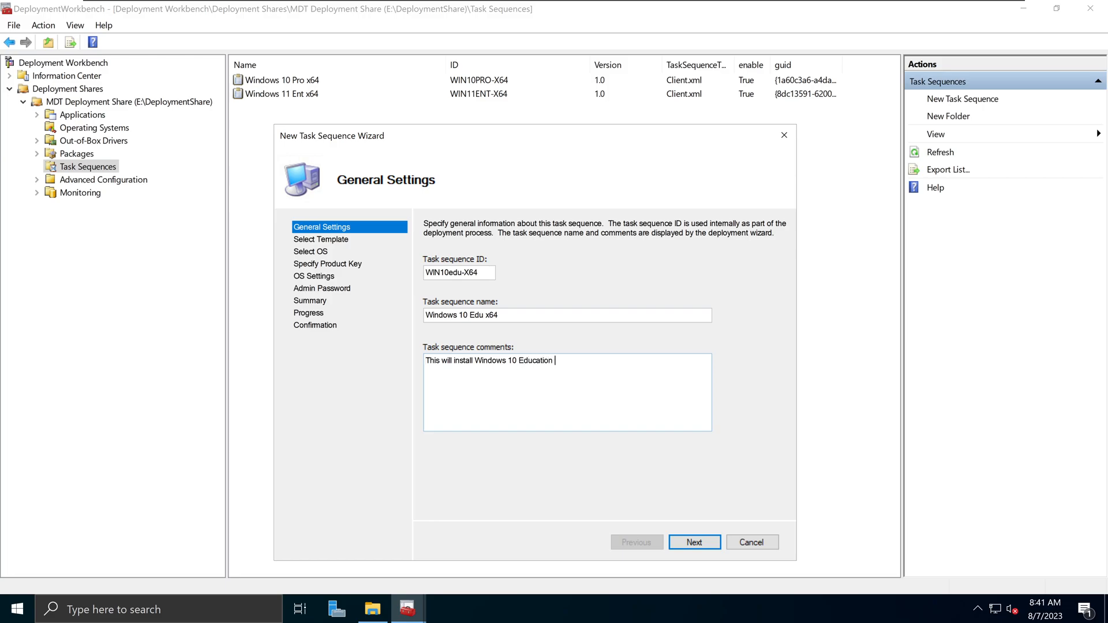
text( editiuo)
key(BackSpace)
key(BackSpace)
text(on. This should be used for all the clients except for the IT )
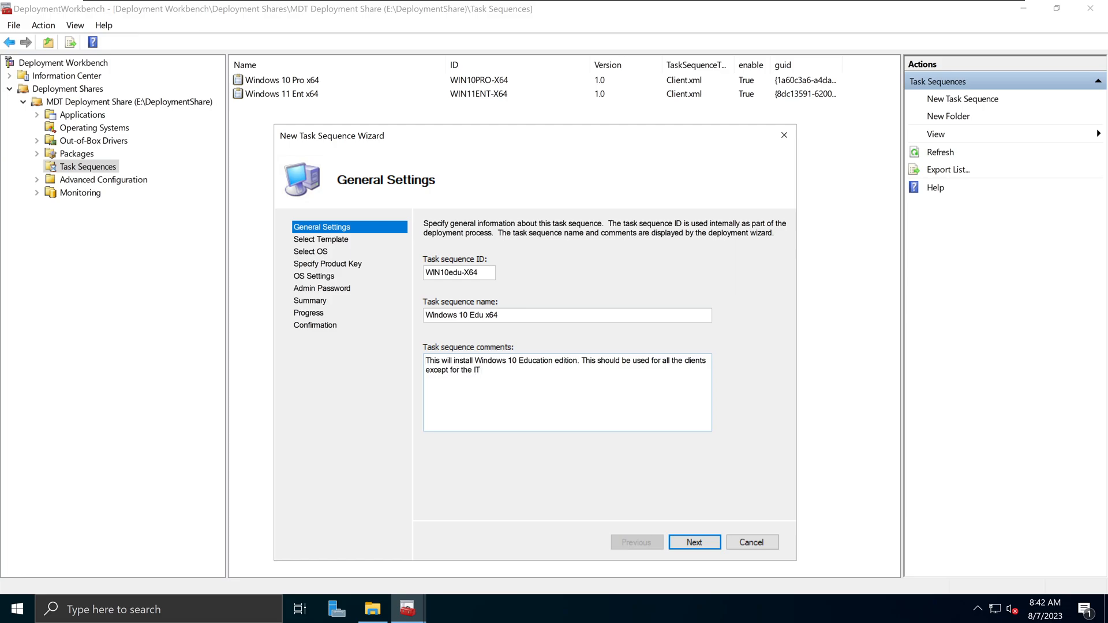
text(group.)
click(694, 542)
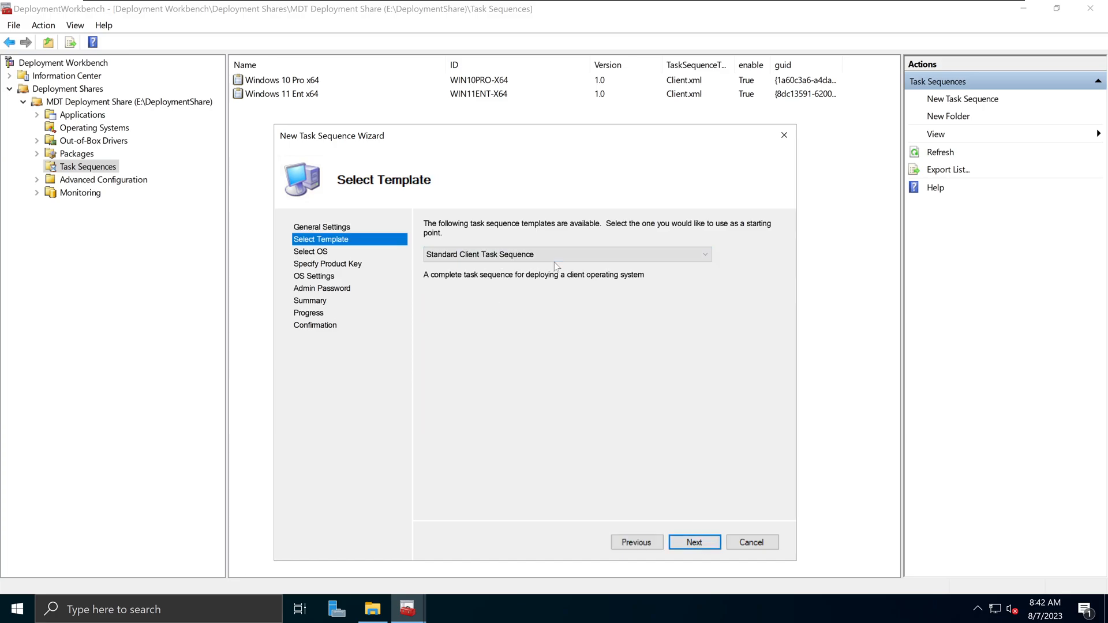
- Keep the Standard Client template, choose the Windows 10 Pro Education image, and skip the product key
click(694, 543)
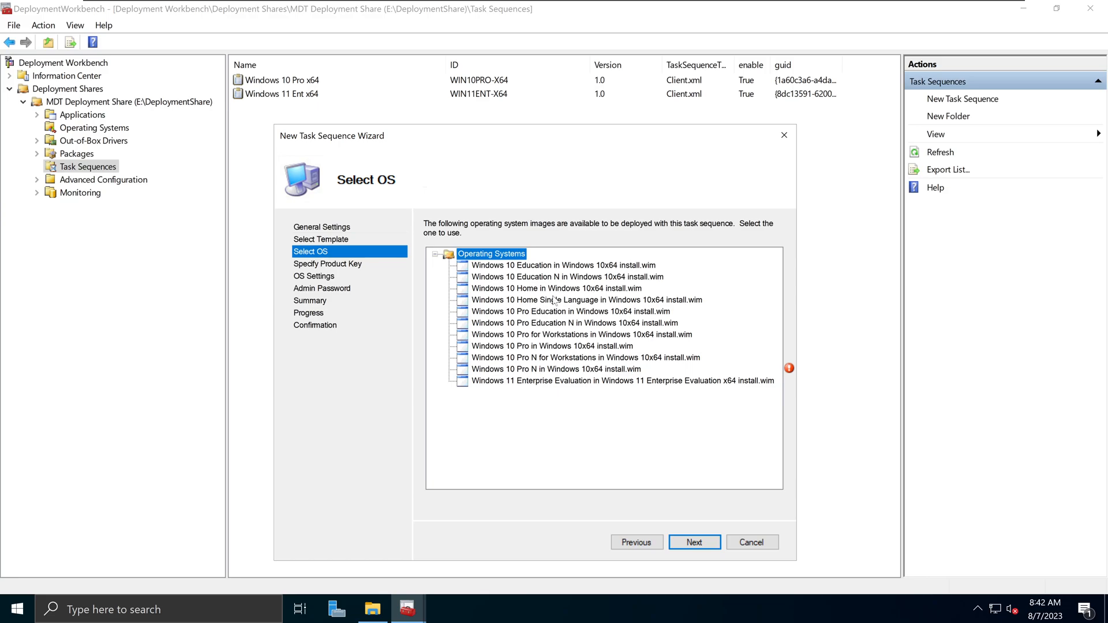
click(586, 314)
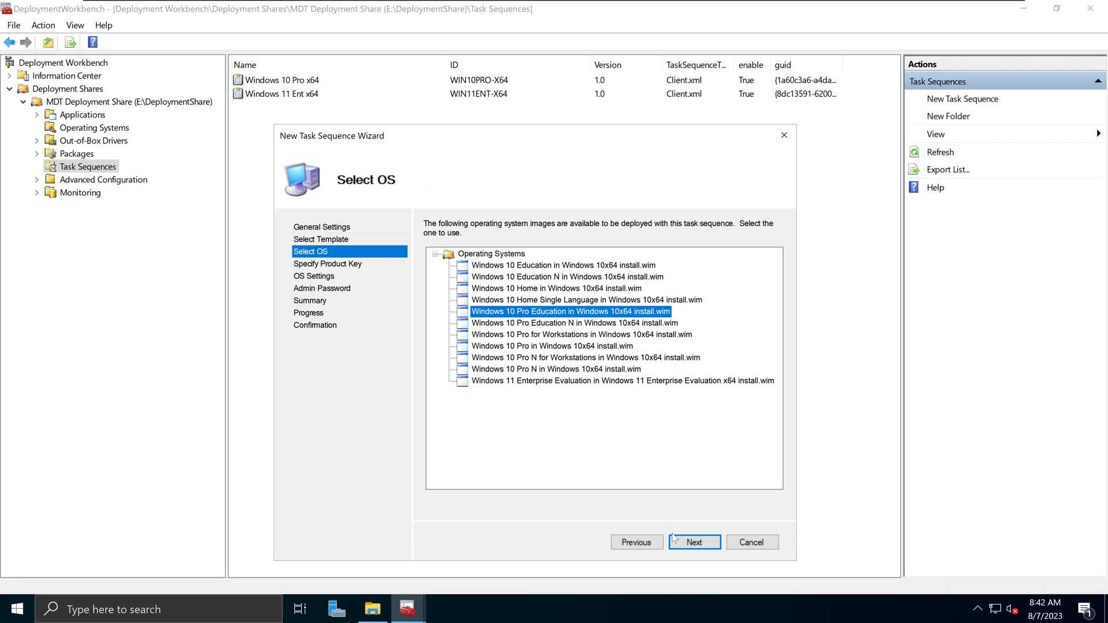
click(695, 543)
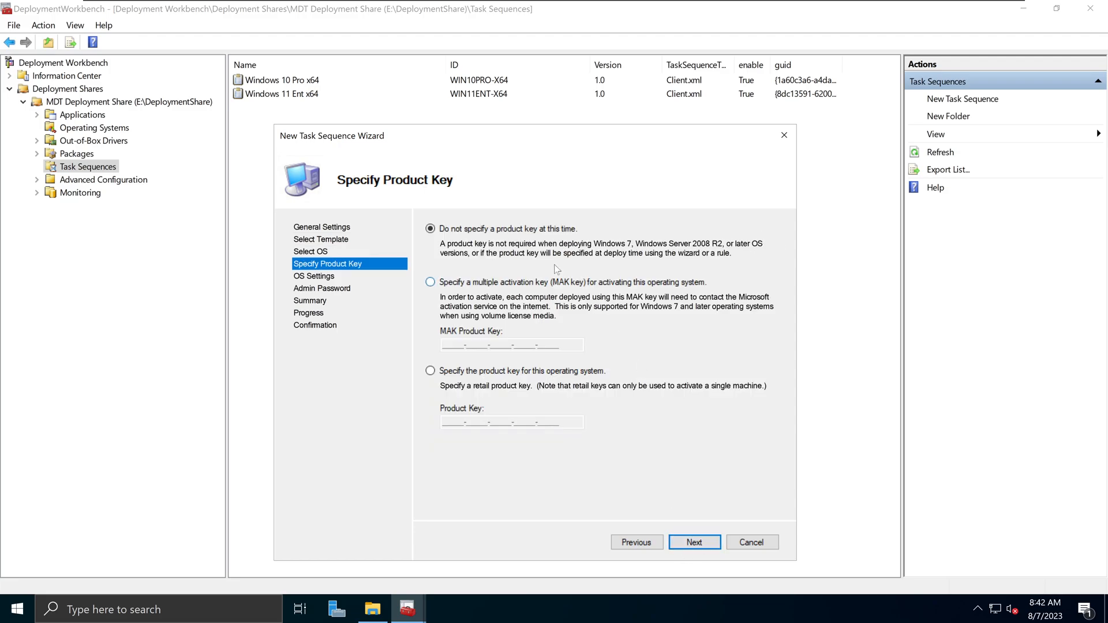
click(694, 548)
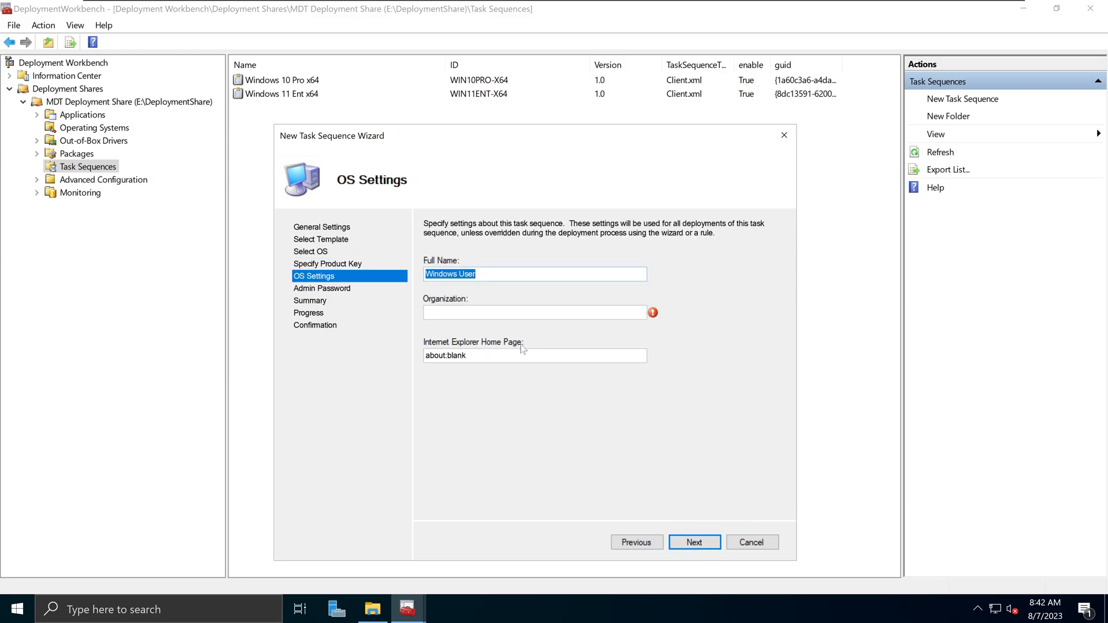
- Set the full name to 'Windows x64 Edu', with the organization domain and a custom https home page
click(491, 274)
key(ctrl+a)
text(Windows x64 Edusanuja.local)
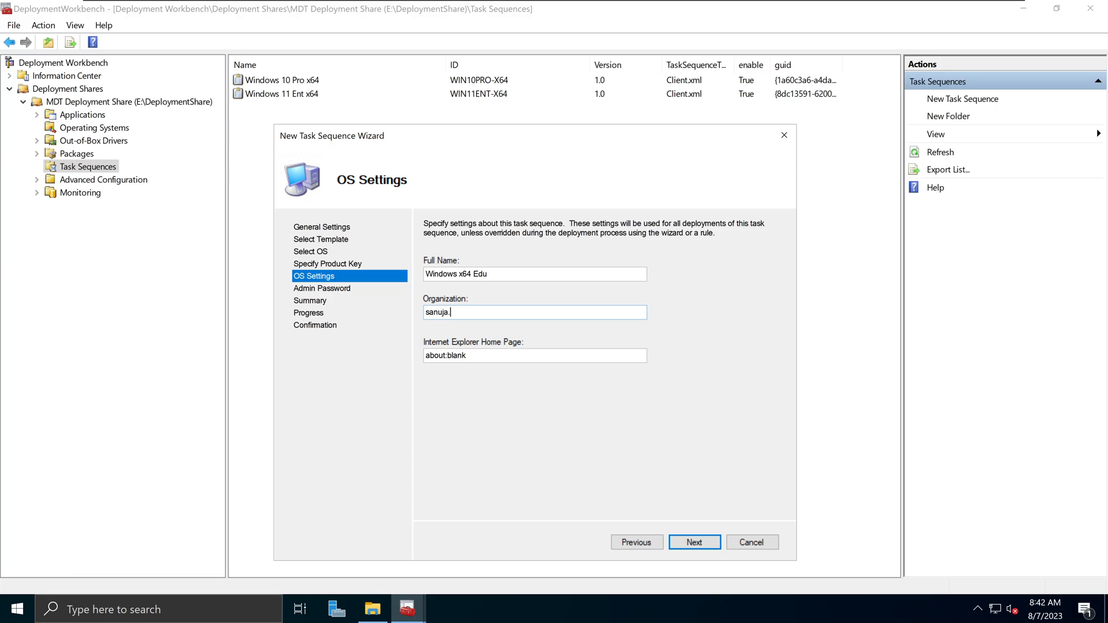
key(Tab)
text(https://sanuja.com)
drag(490, 356, 424, 355)
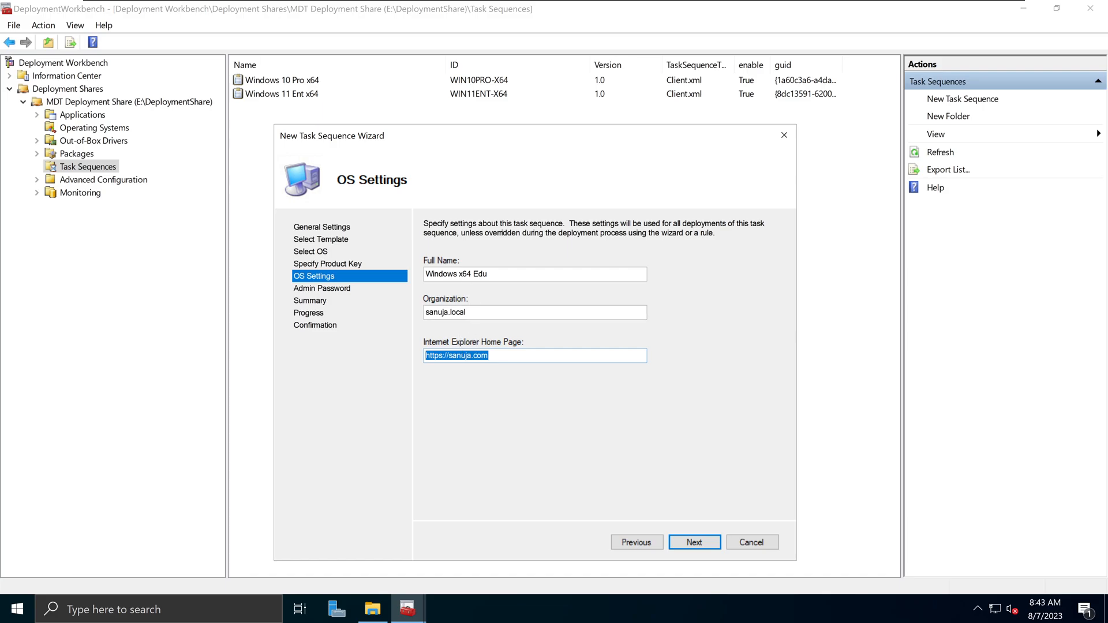
click(468, 312)
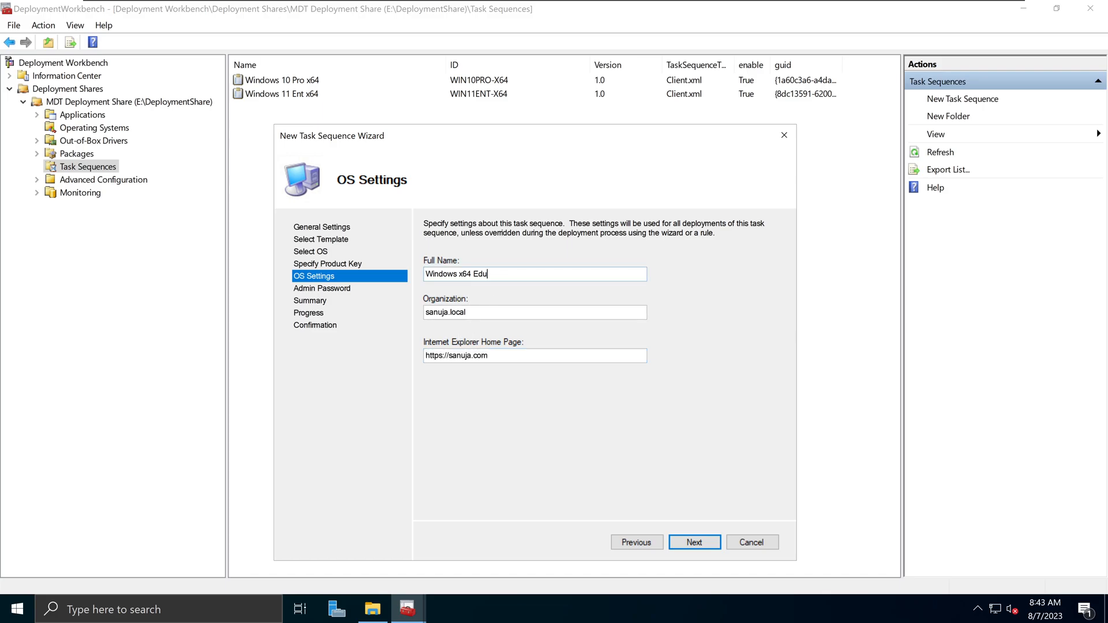
click(691, 538)
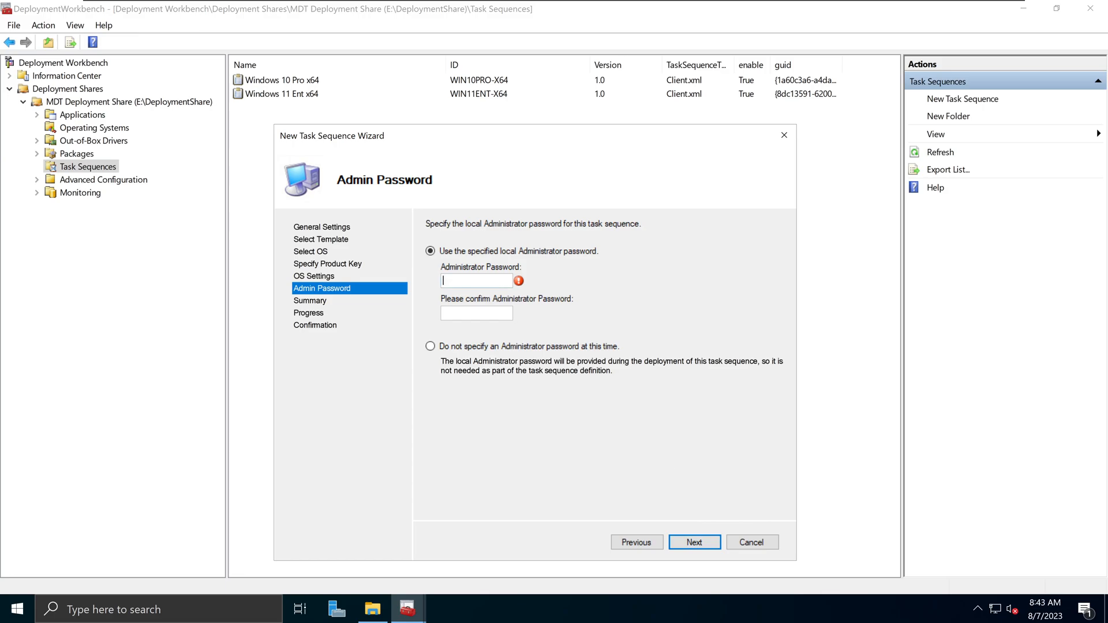
- Enter and confirm the local administrator password to reach the summary
text(•••••••••••)
key(Tab)
text(••••••)
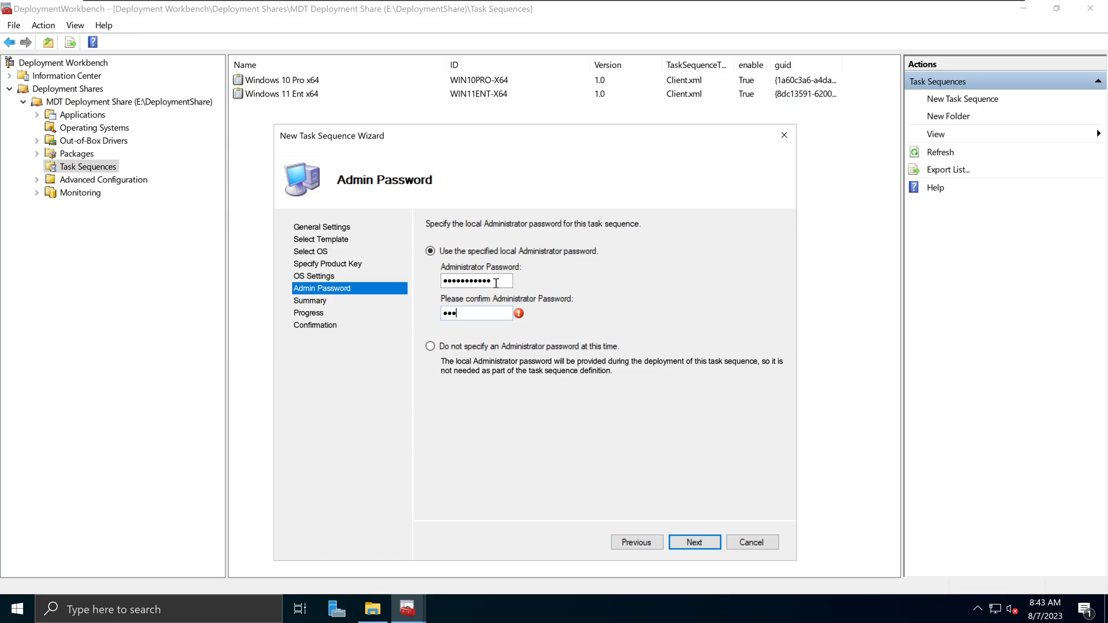
text(•••••)
click(694, 543)
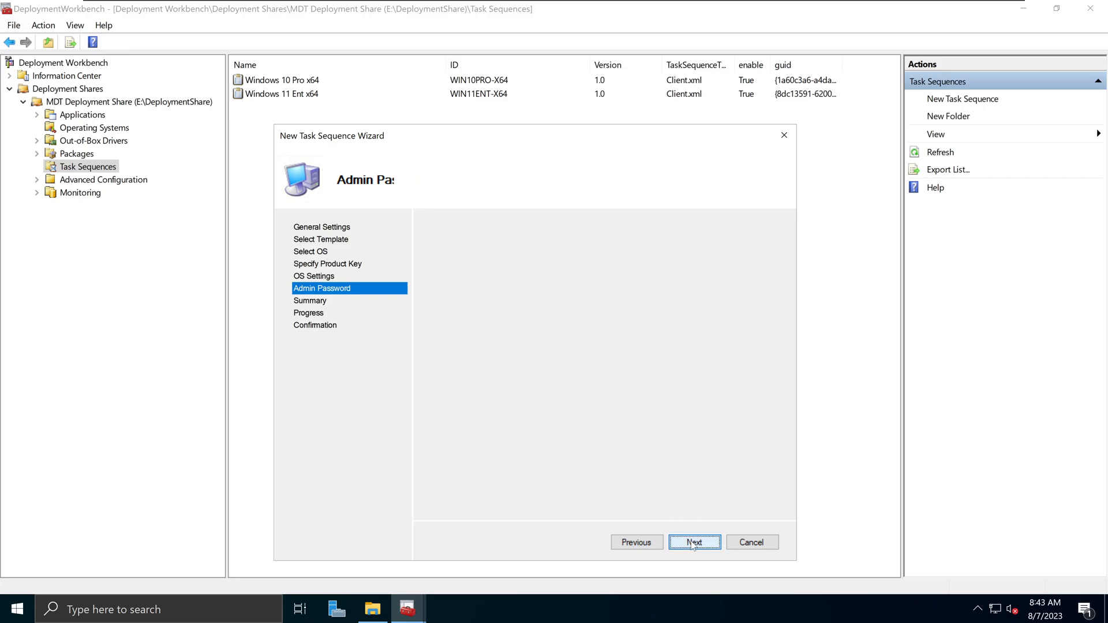
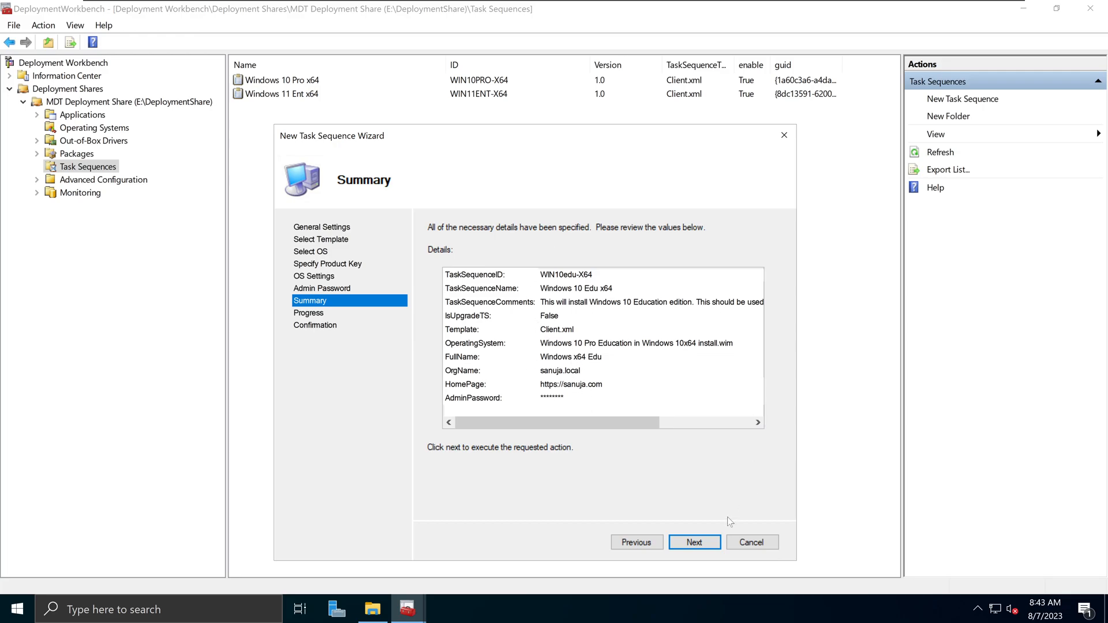
- Finish importing the WIN10EDU-X64 task sequence and close the New Task Sequence Wizard
click(688, 545)
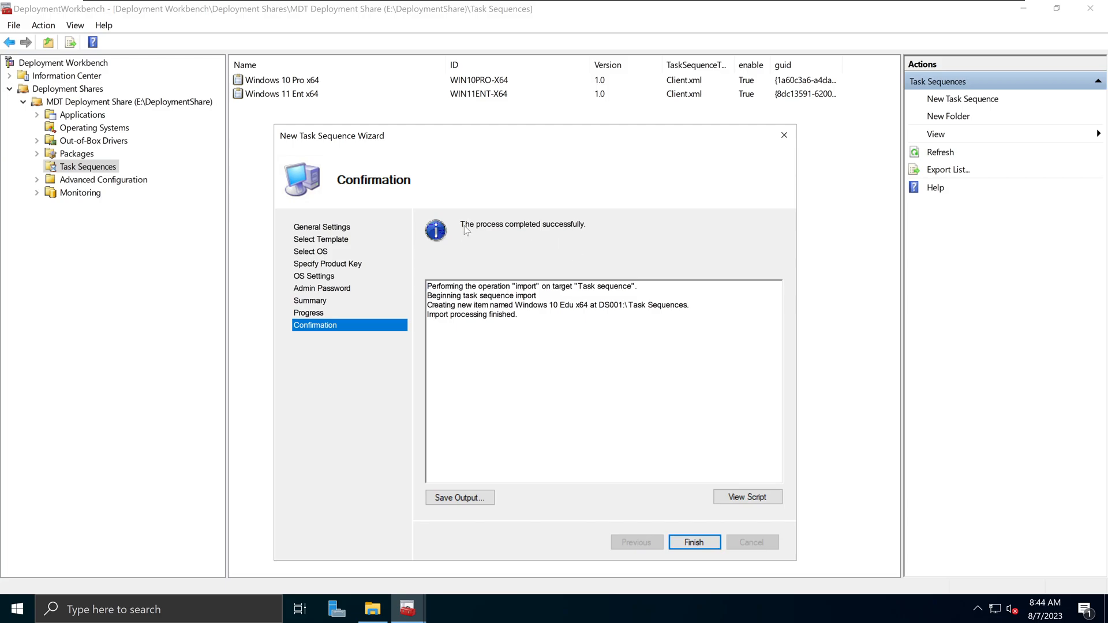
drag(460, 225, 567, 233)
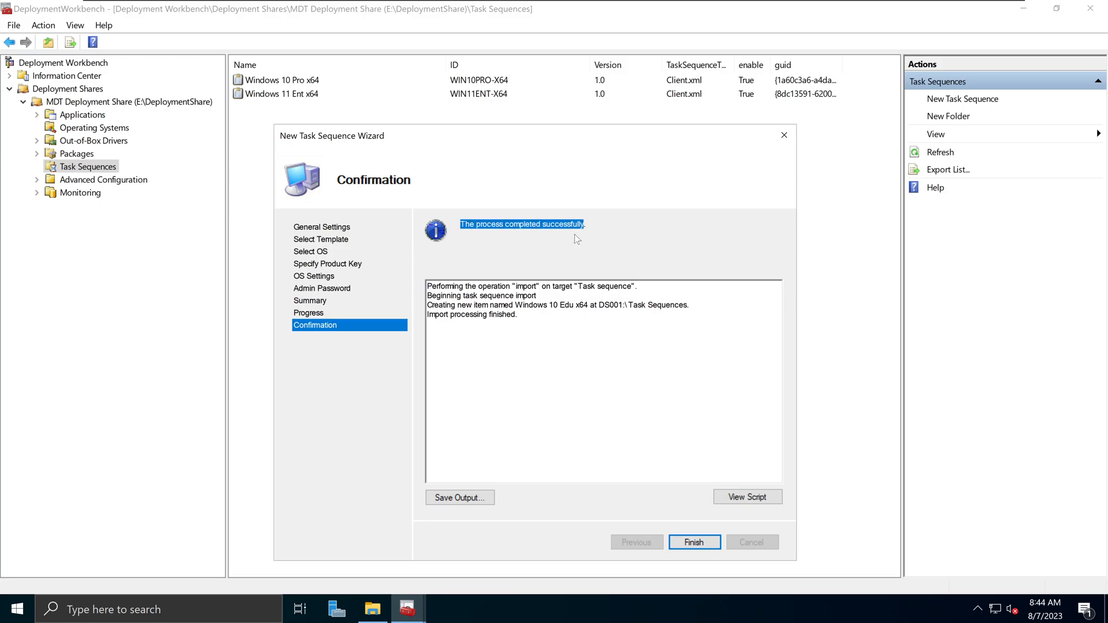
click(694, 542)
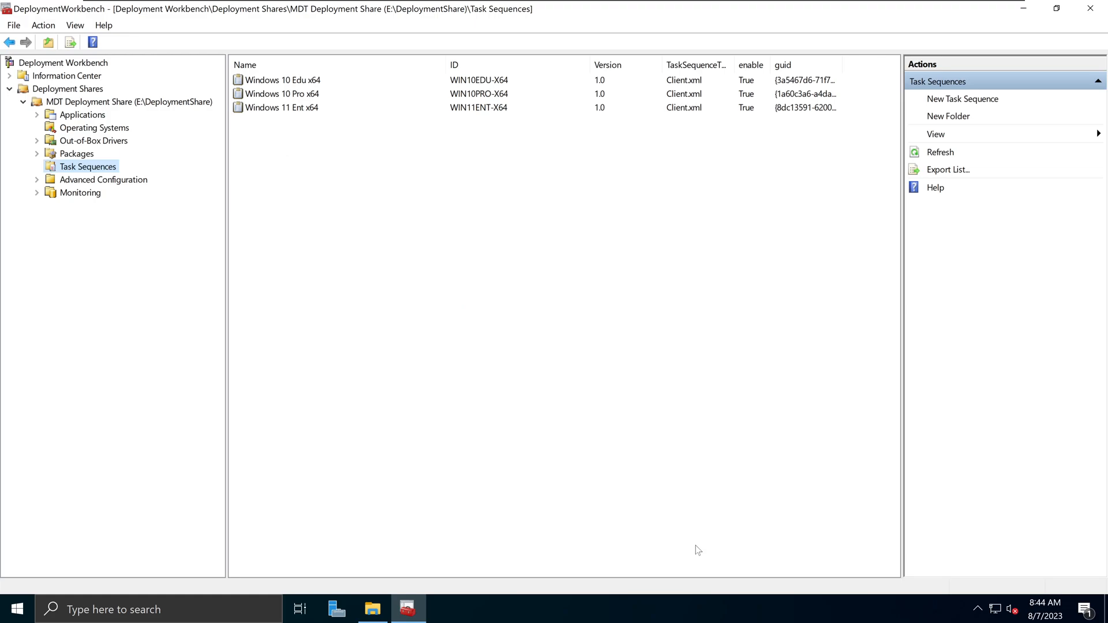
- Select the Windows 10 Edu, Windows 10 Pro and Windows 11 Ent x64 task sequences in turn
click(301, 80)
click(294, 94)
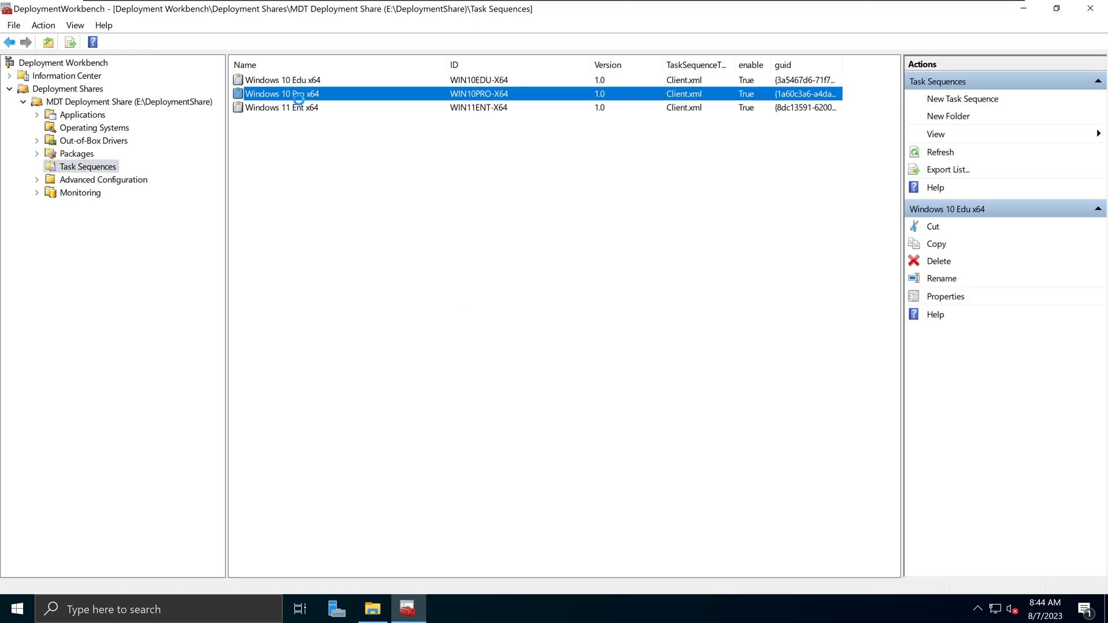
click(311, 107)
click(318, 85)
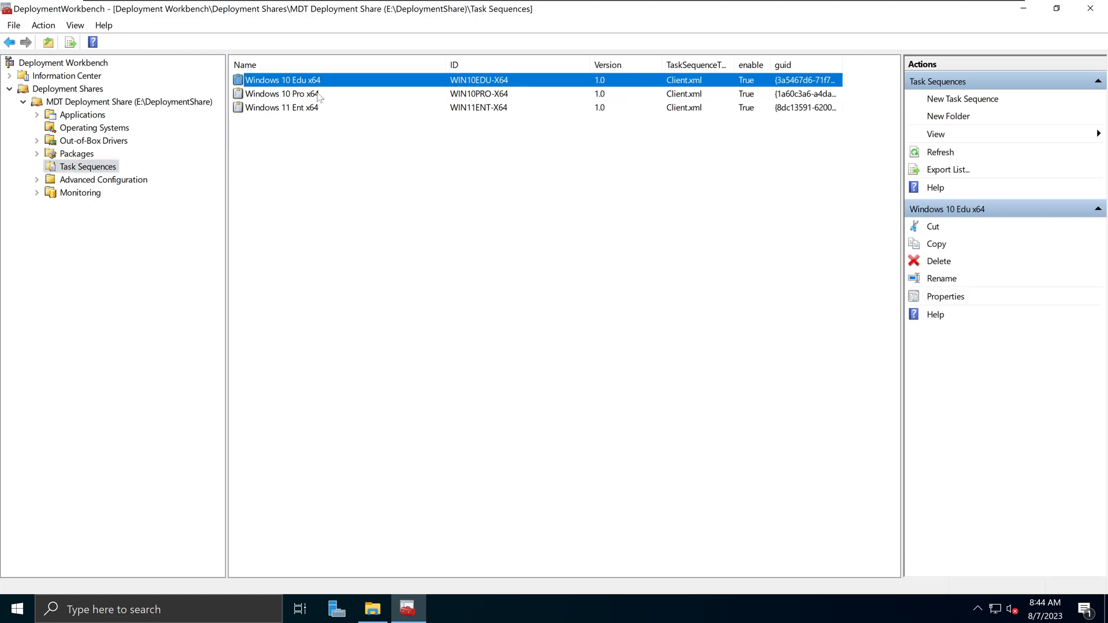
click(319, 95)
click(319, 108)
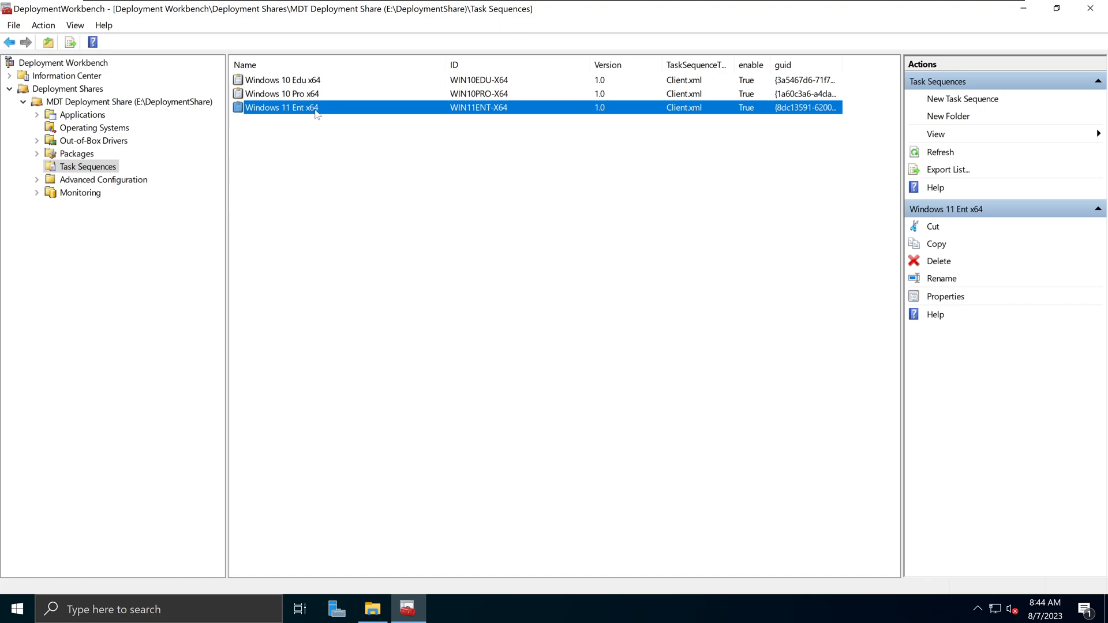
click(311, 81)
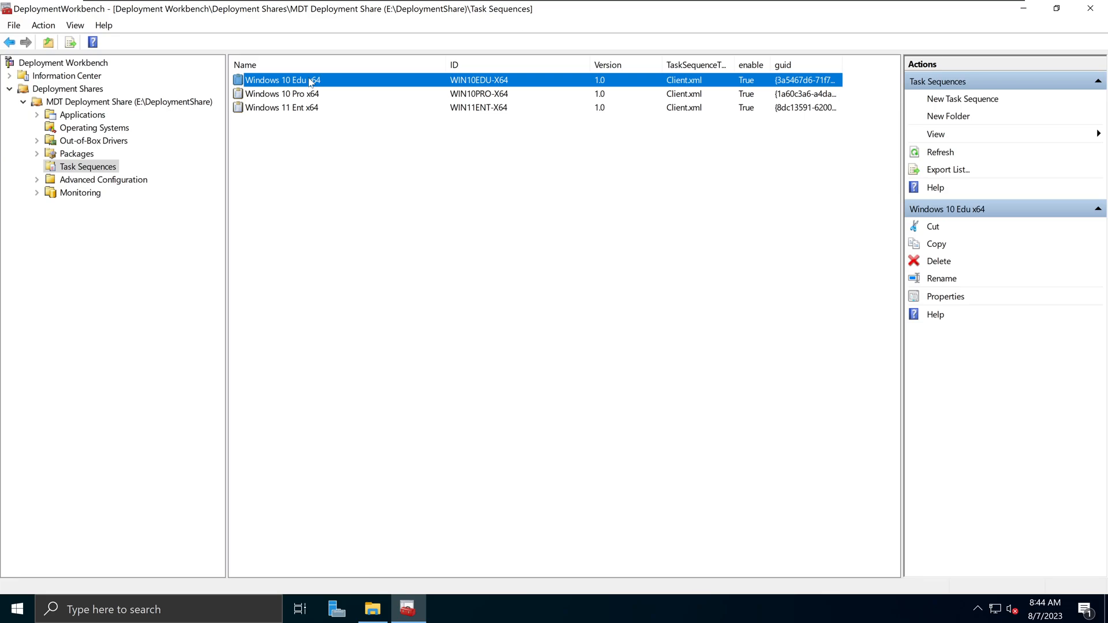
- Review the Windows 10 Edu x64 task sequence properties and close them unchanged
right_click(311, 81)
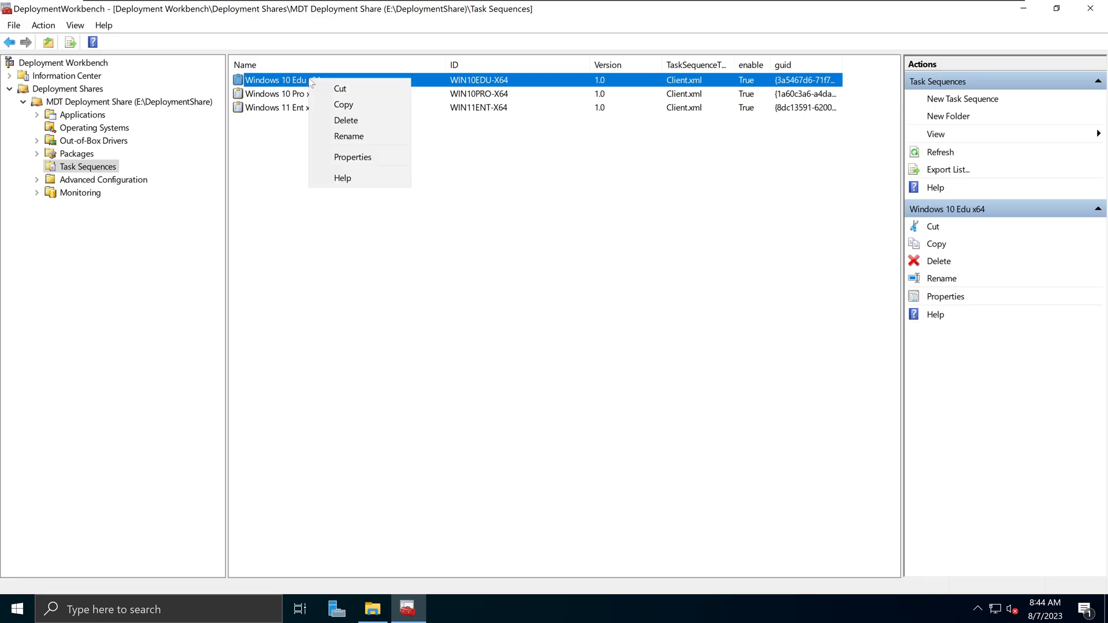
click(323, 156)
drag(459, 169, 424, 145)
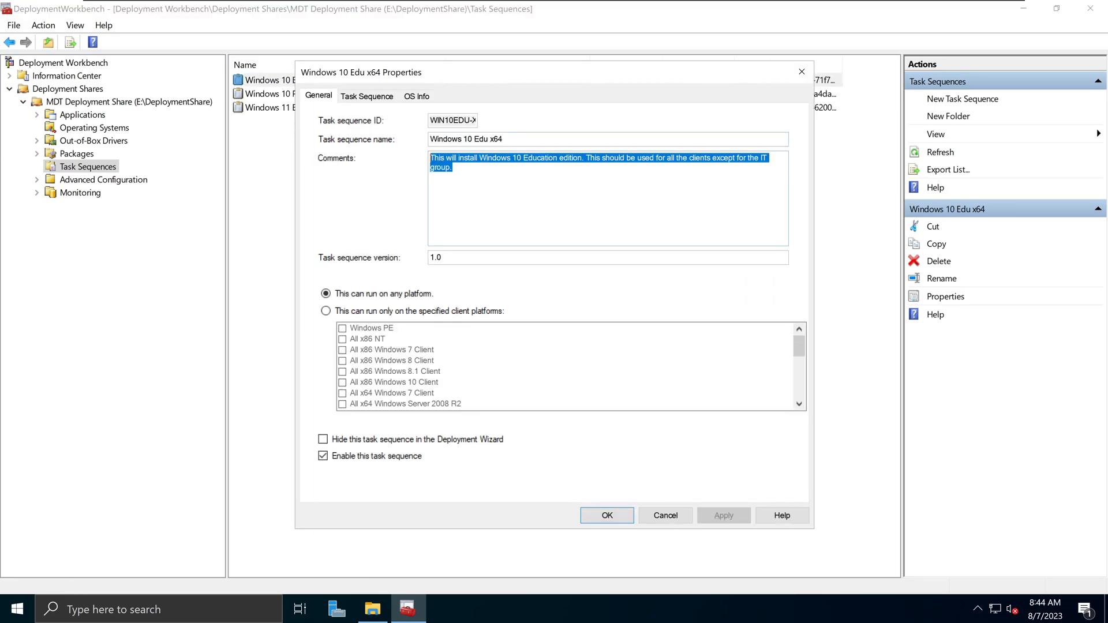
click(800, 73)
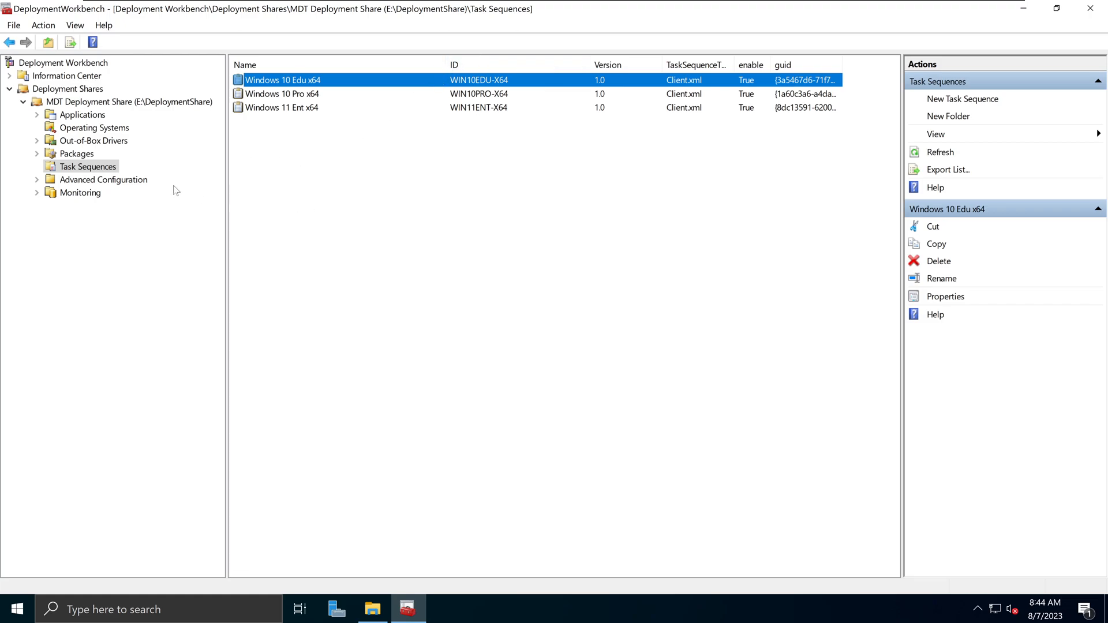
- Browse Operating Systems, Task Sequences and Applications, ending on the MDT Deployment Share root
click(110, 134)
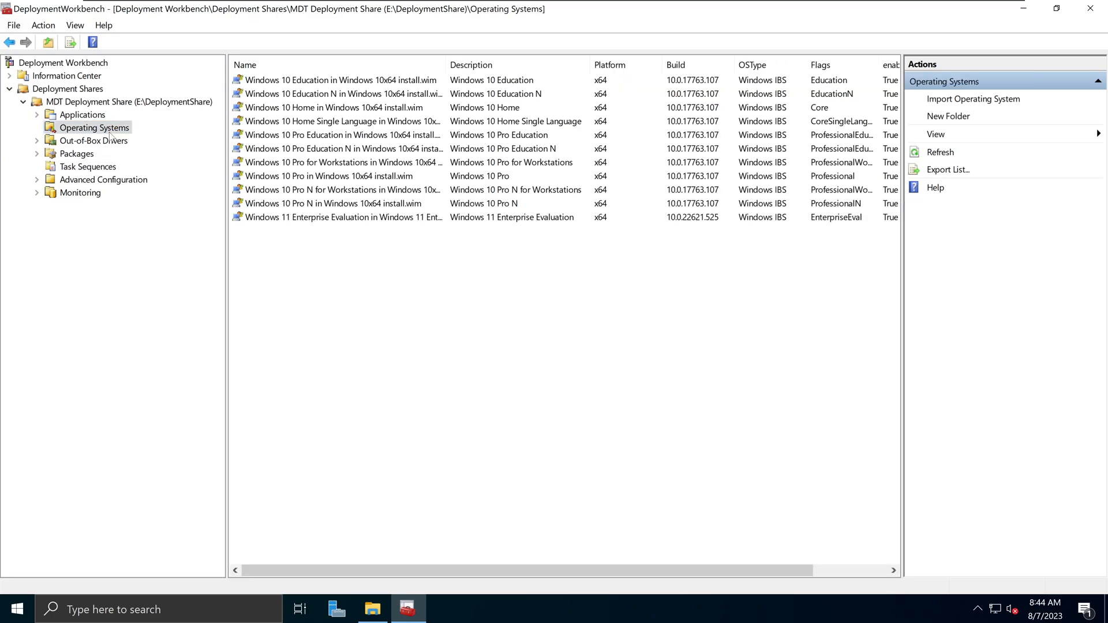
click(92, 171)
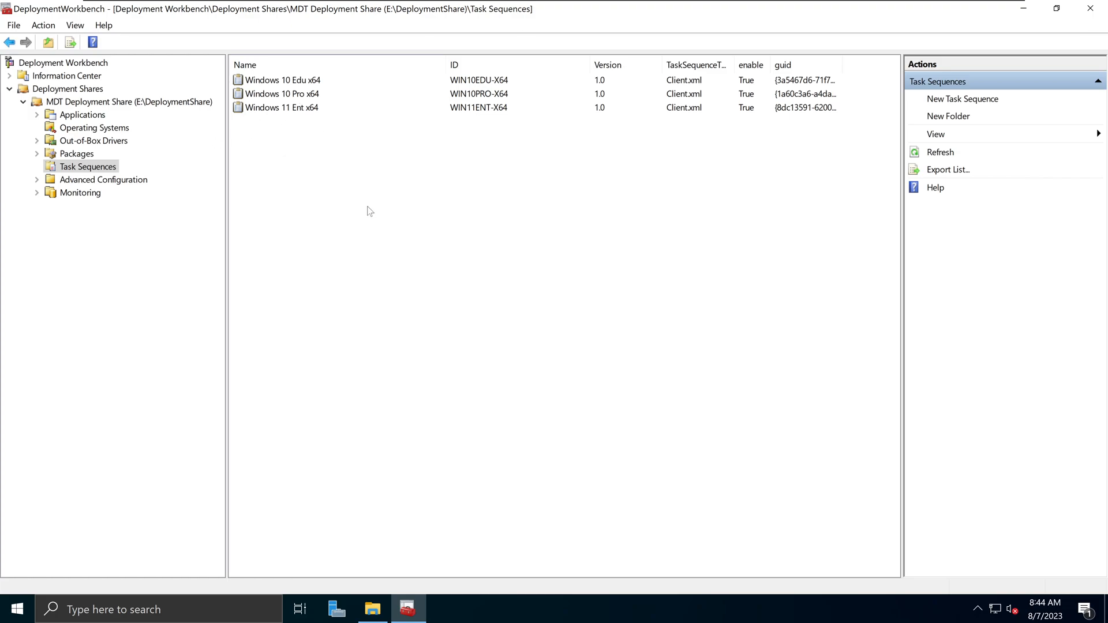
click(95, 118)
click(105, 105)
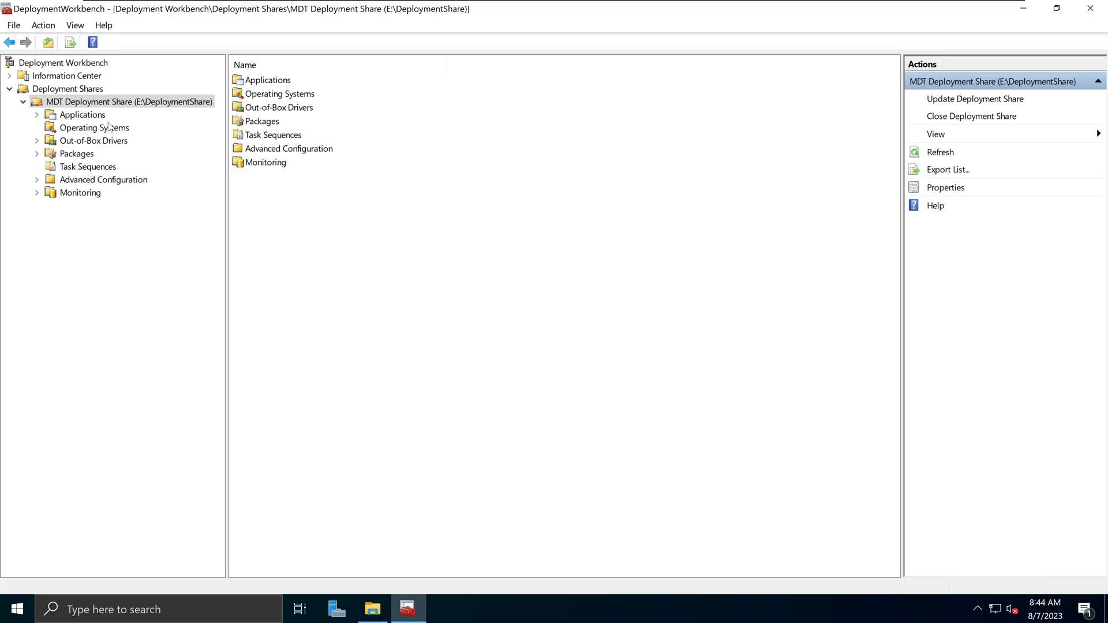
- Start an Update Deployment Share run, then cancel it
click(75, 104)
right_click(112, 107)
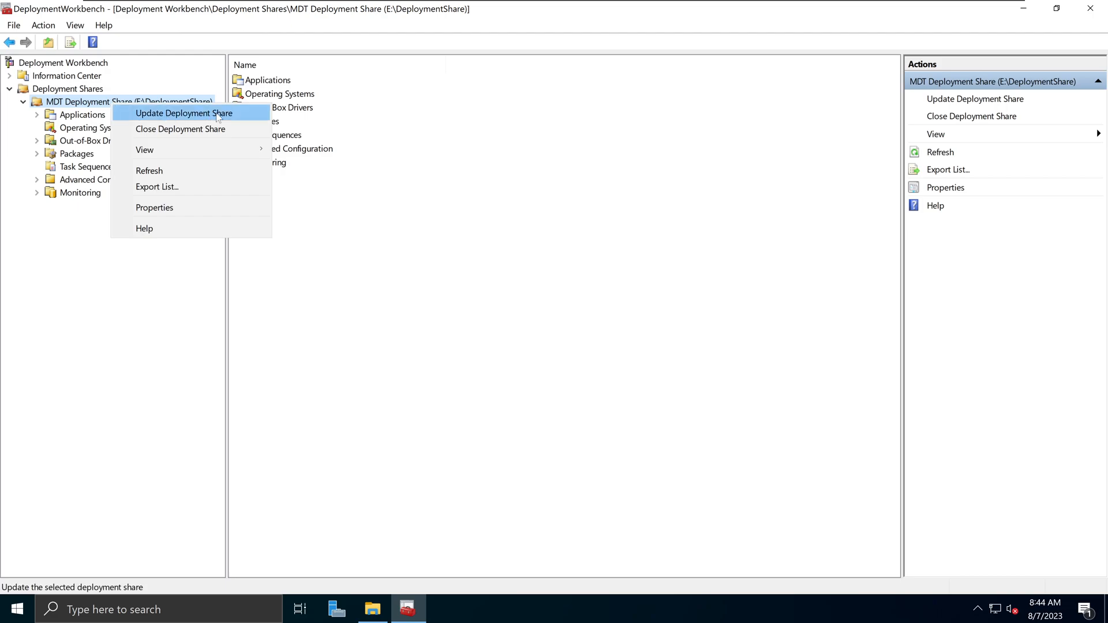
click(244, 113)
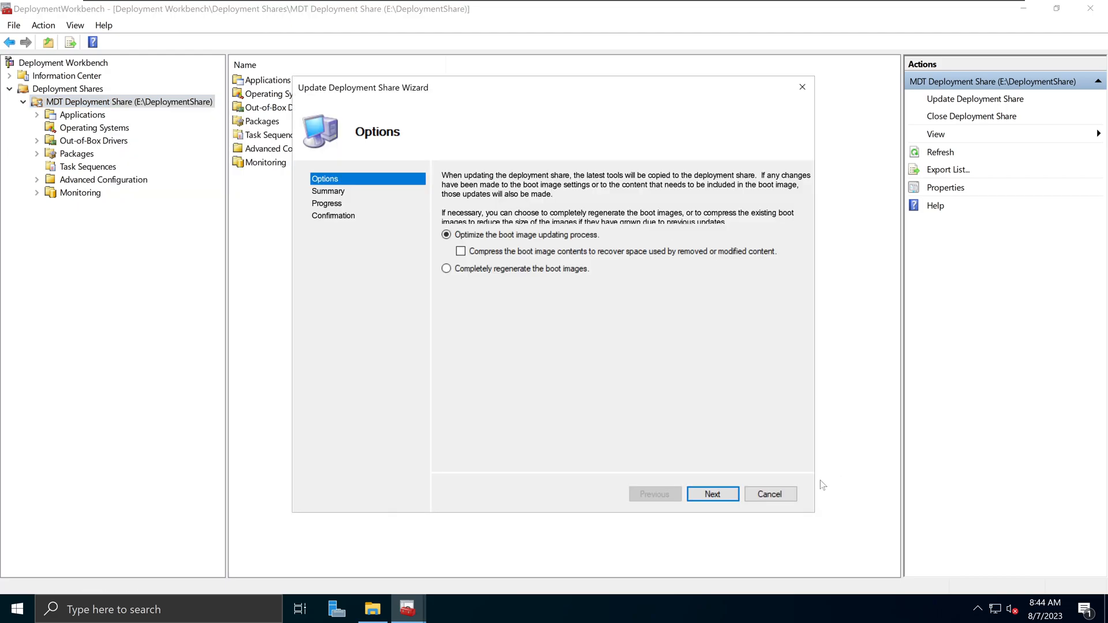
click(779, 500)
click(534, 399)
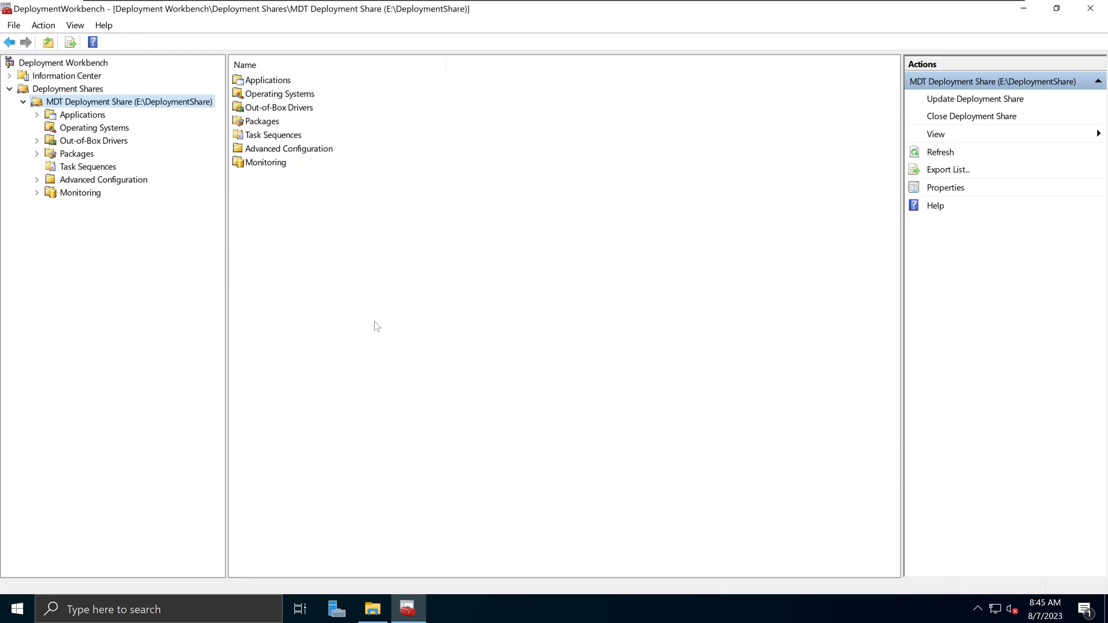
- Update the deployment share with 'Optimize the boot image updating process' selected
right_click(108, 102)
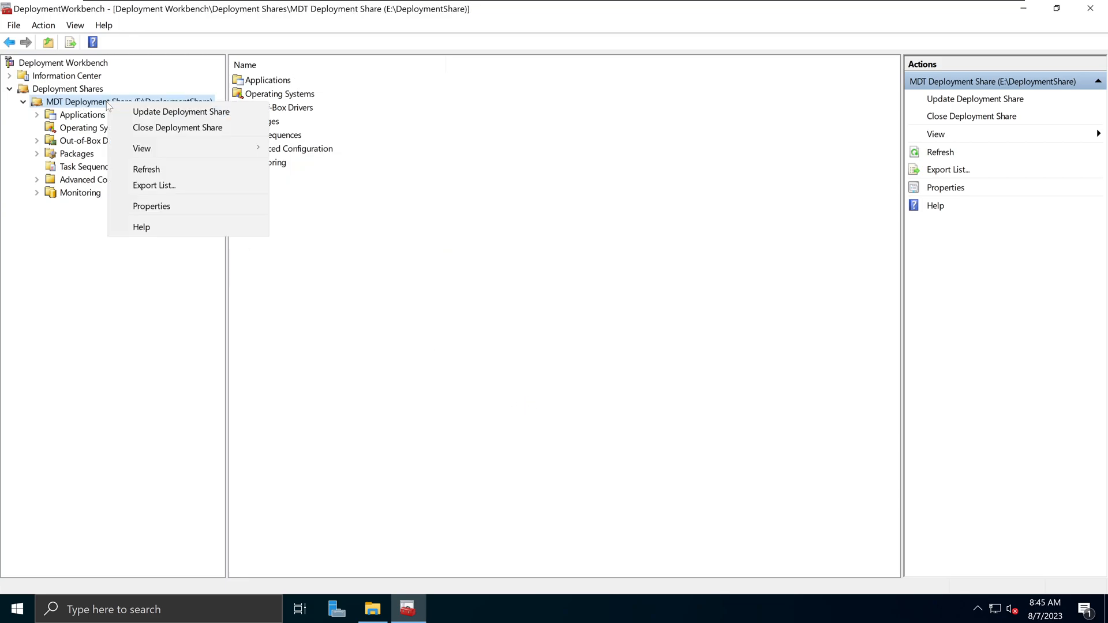
click(167, 113)
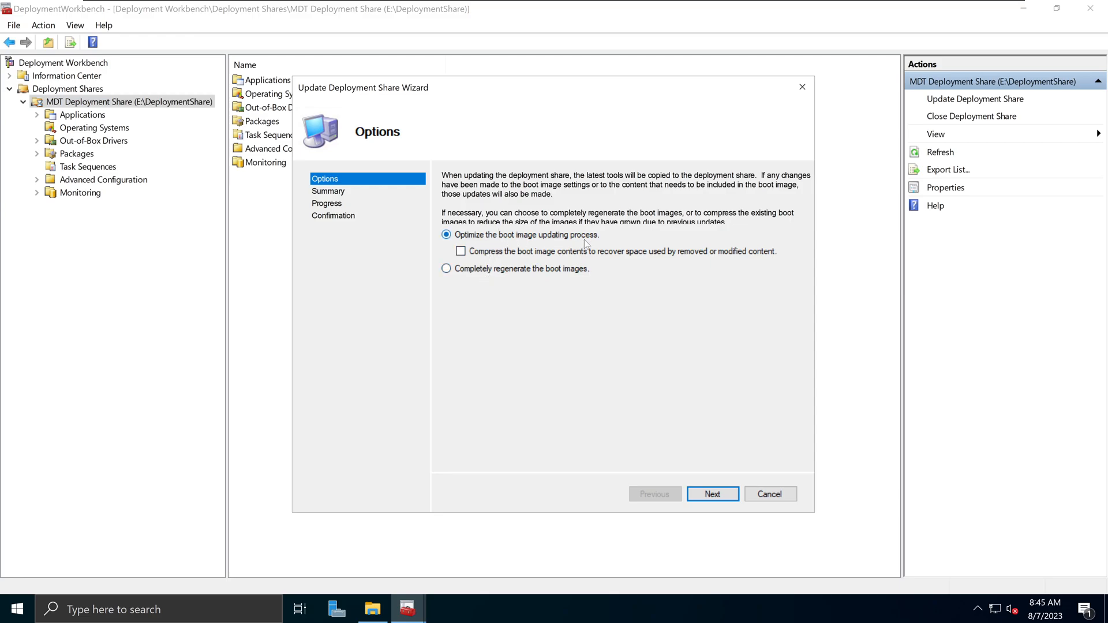
click(516, 270)
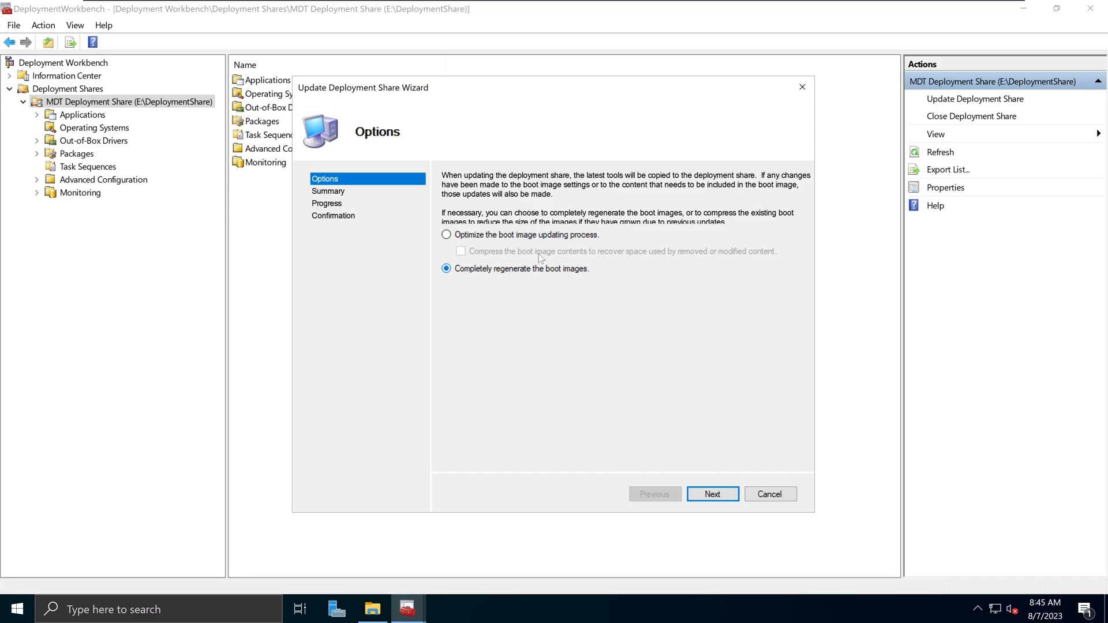
click(550, 237)
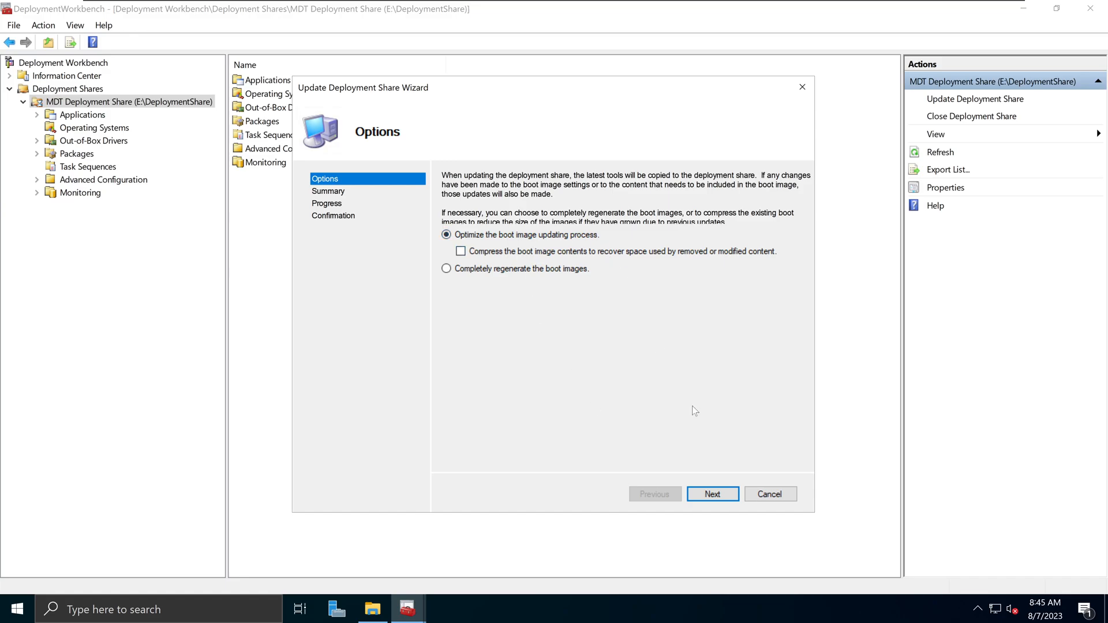
click(720, 497)
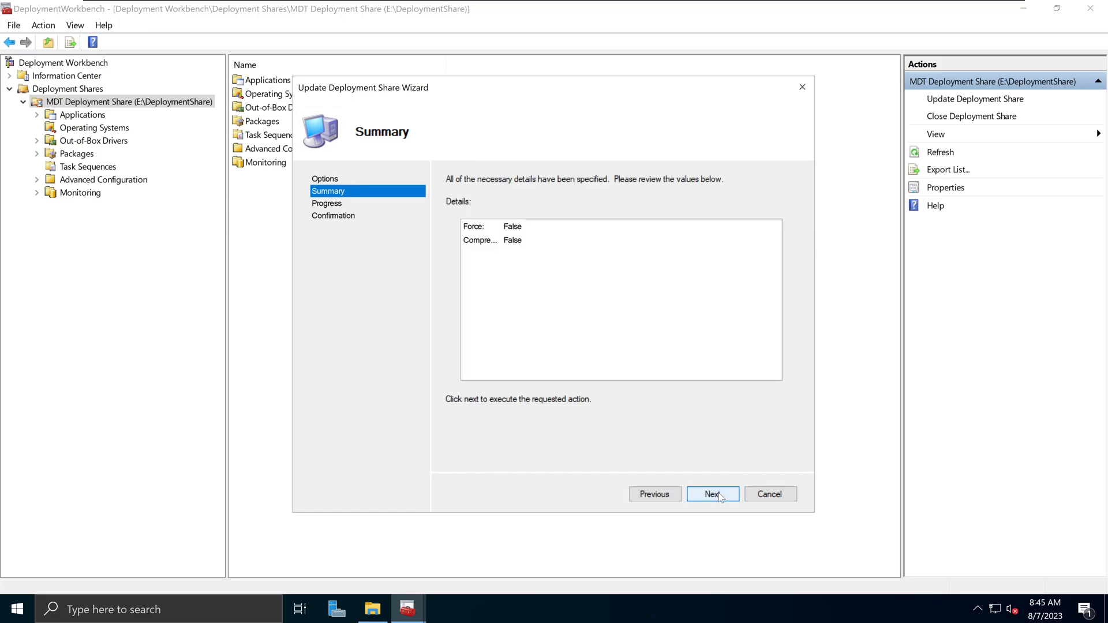
click(713, 494)
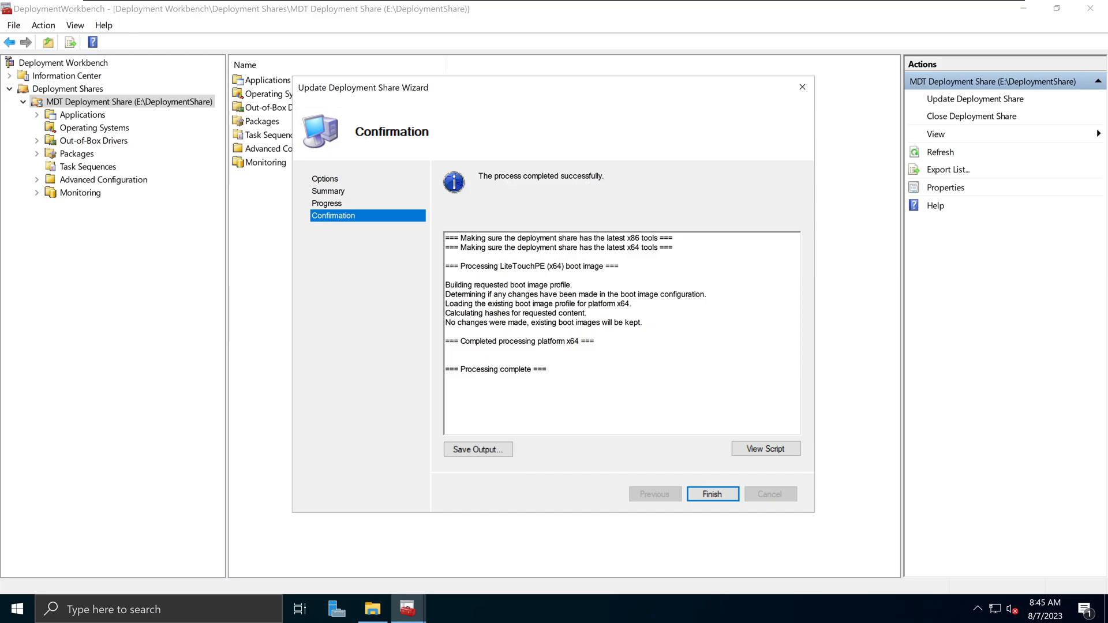
click(710, 495)
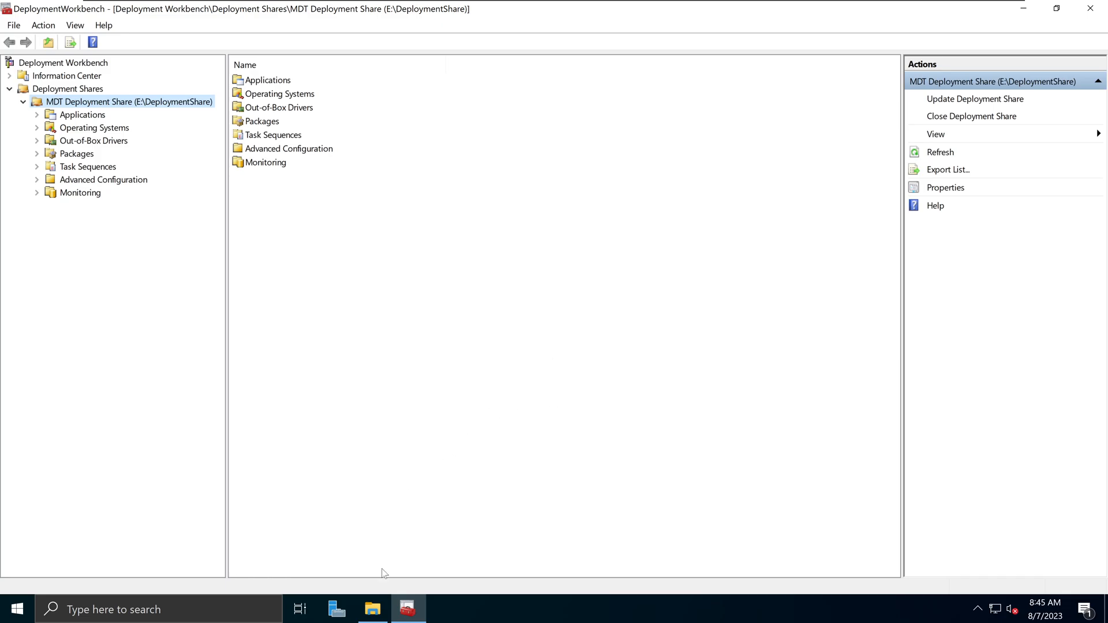
- Launch Windows Deployment Services from the Start search
click(17, 610)
text(Window)
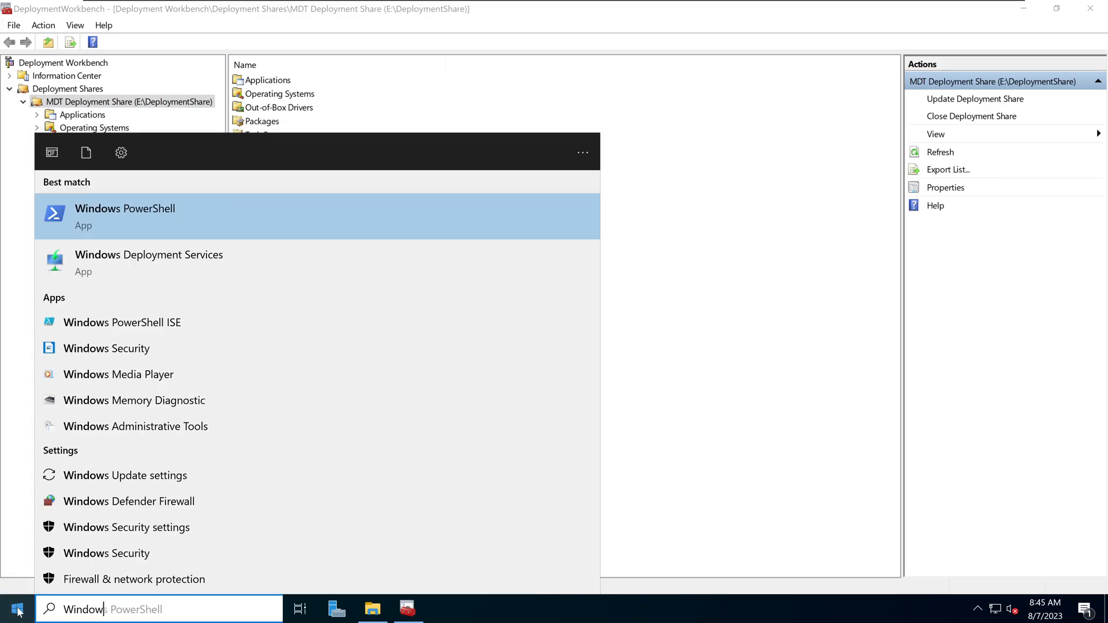
text(s Deplo)
key(Return)
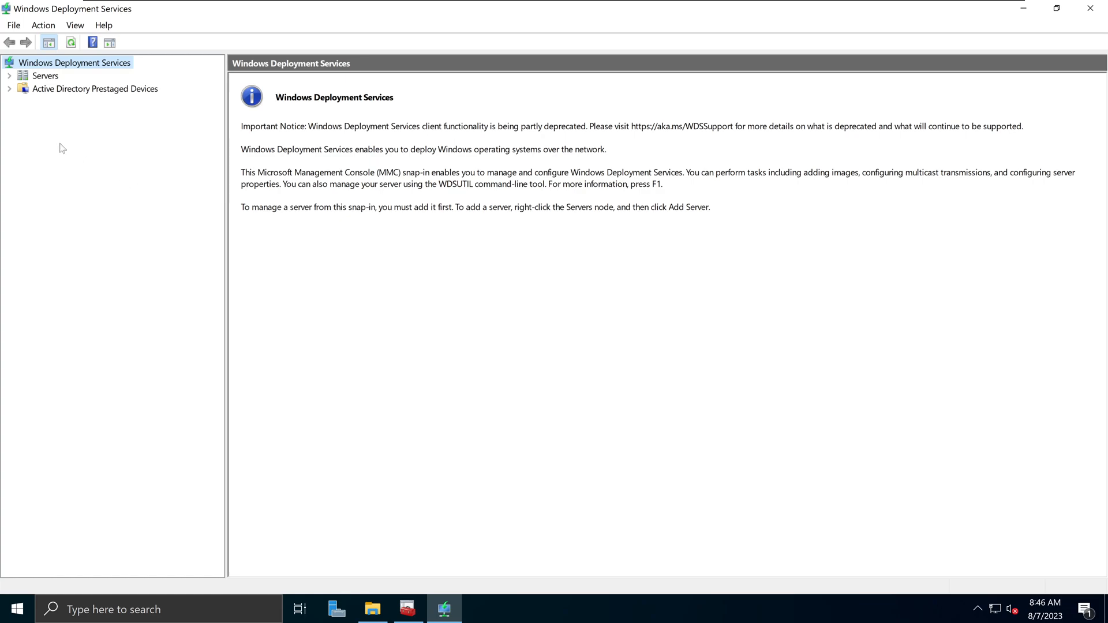
- Open the server's Boot Images and select the Lite Touch Windows PE (x64) image
click(9, 76)
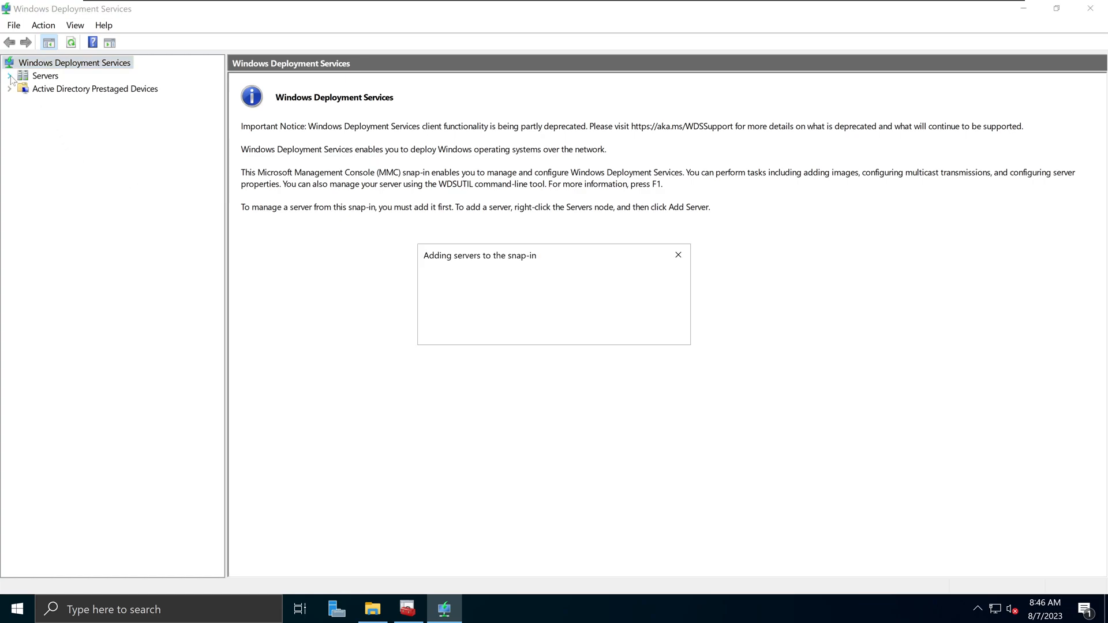
click(23, 89)
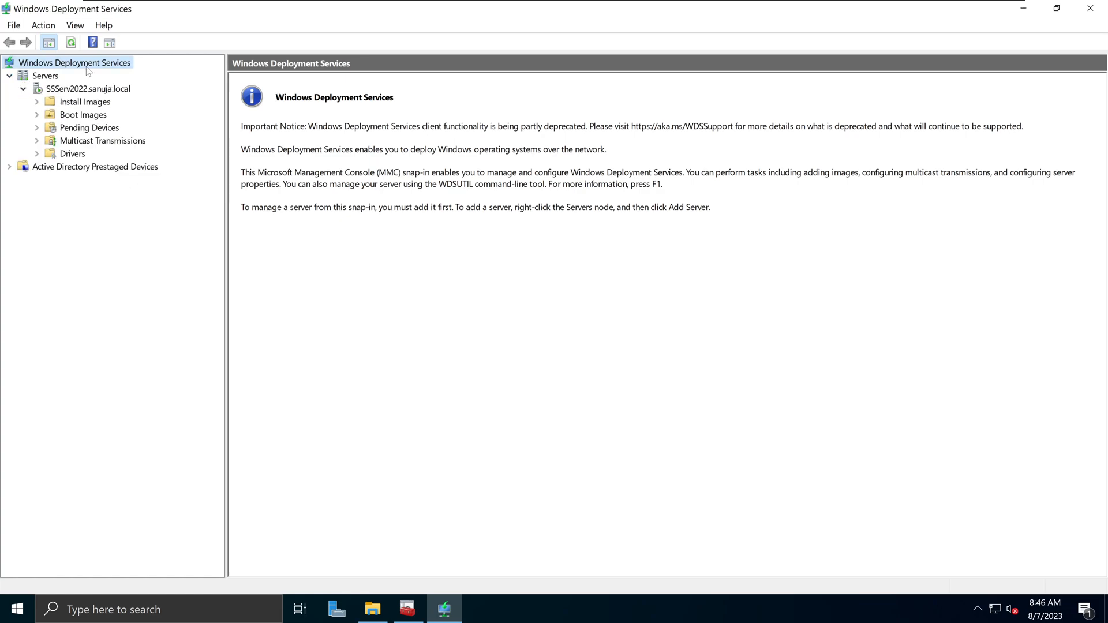
click(86, 115)
click(652, 108)
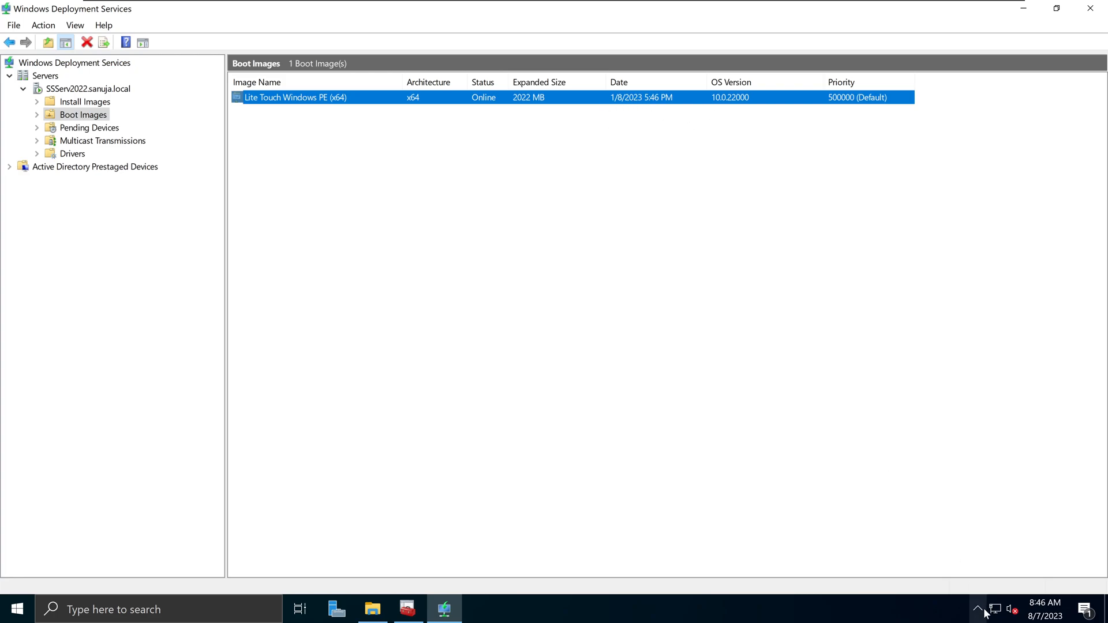
mouse_move(1039, 615)
- Switch between Deployment Workbench and Windows Deployment Services
click(407, 610)
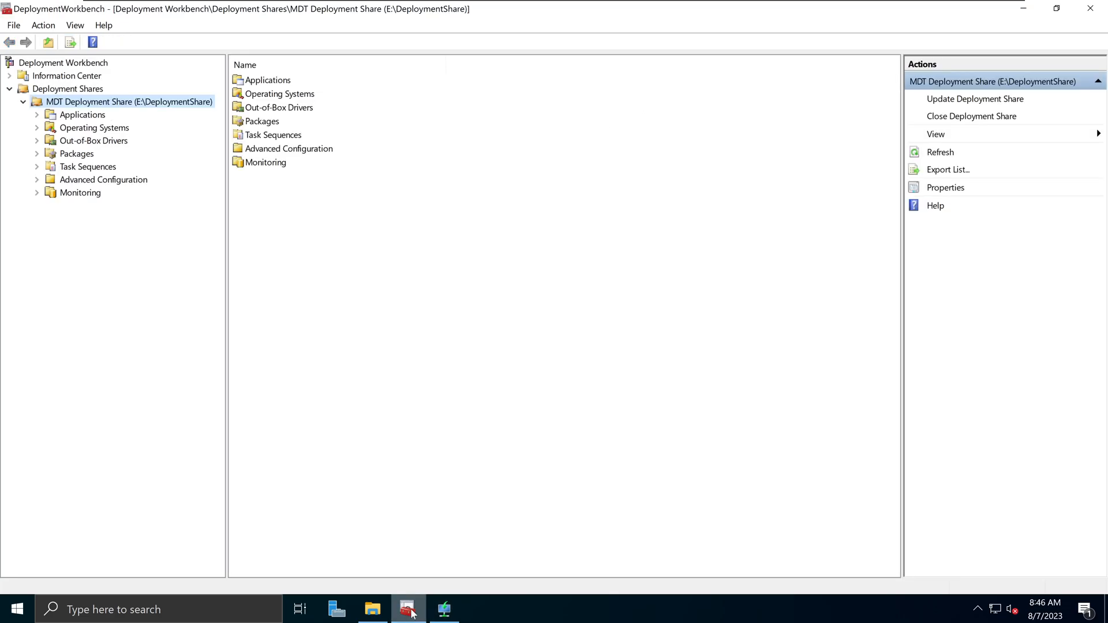
right_click(128, 101)
click(557, 310)
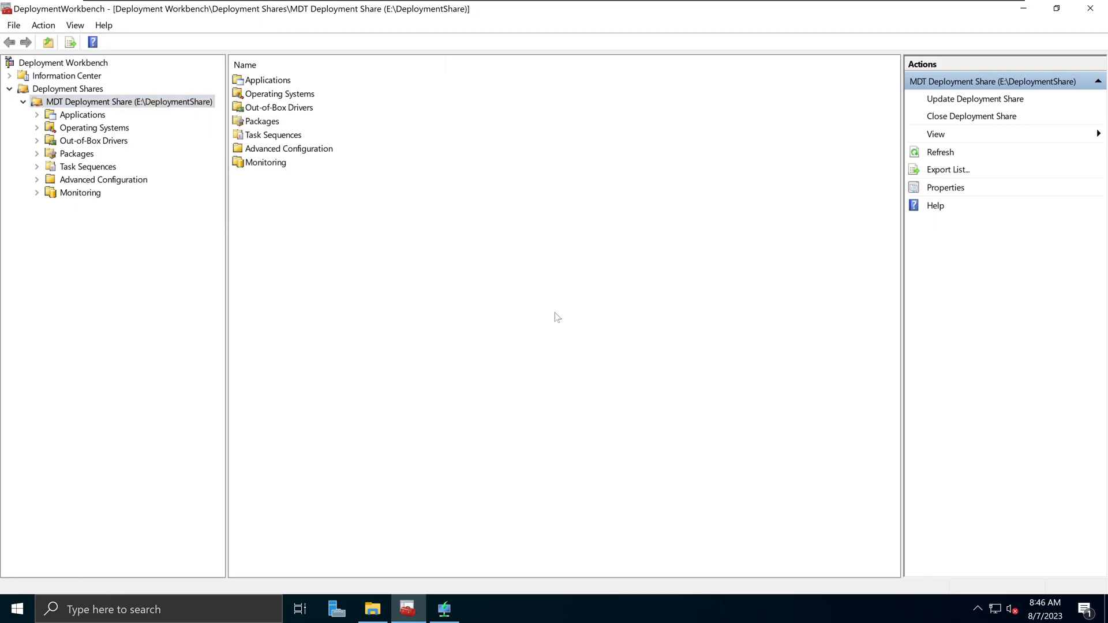
click(444, 610)
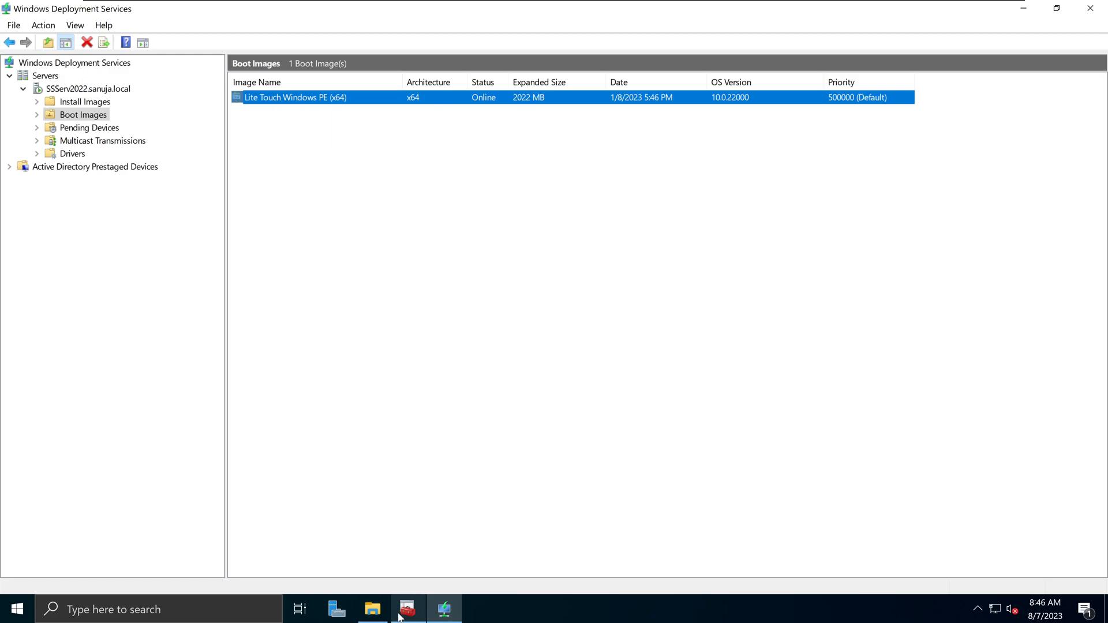
mouse_move(407, 608)
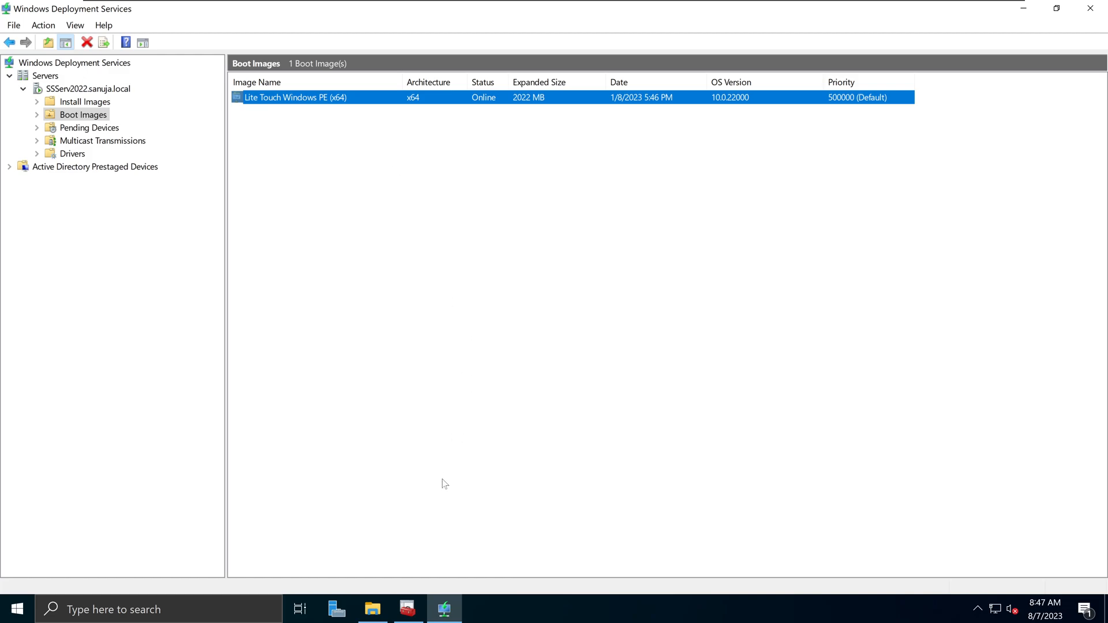
- Check Task Sequences and Operating Systems, minimize the Workbench, and right-click Boot Images in WDS
click(408, 606)
click(109, 166)
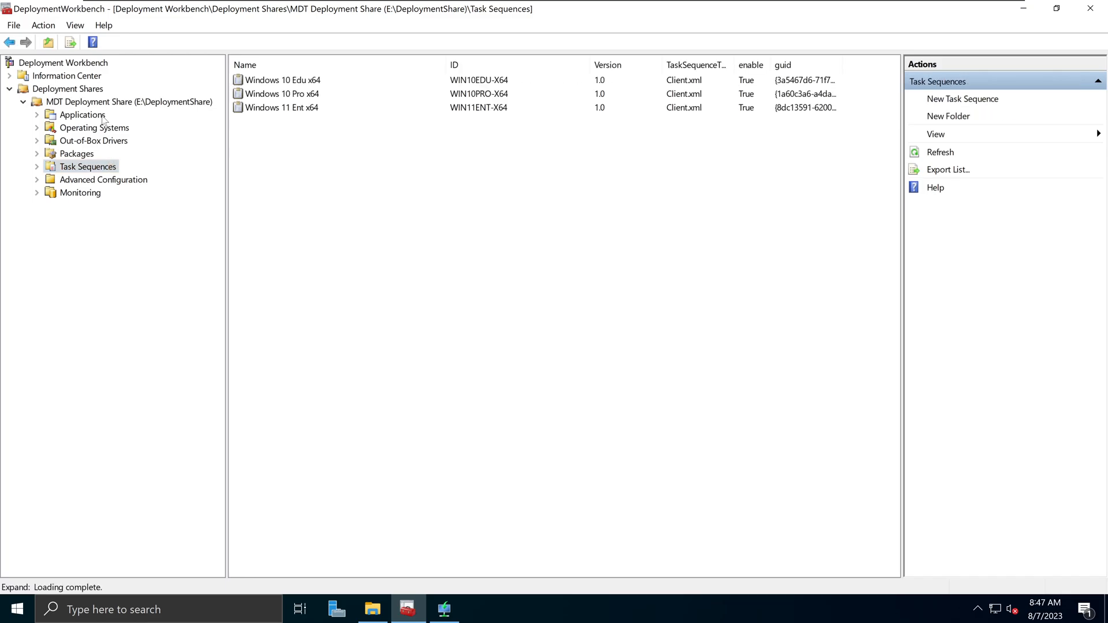
click(104, 131)
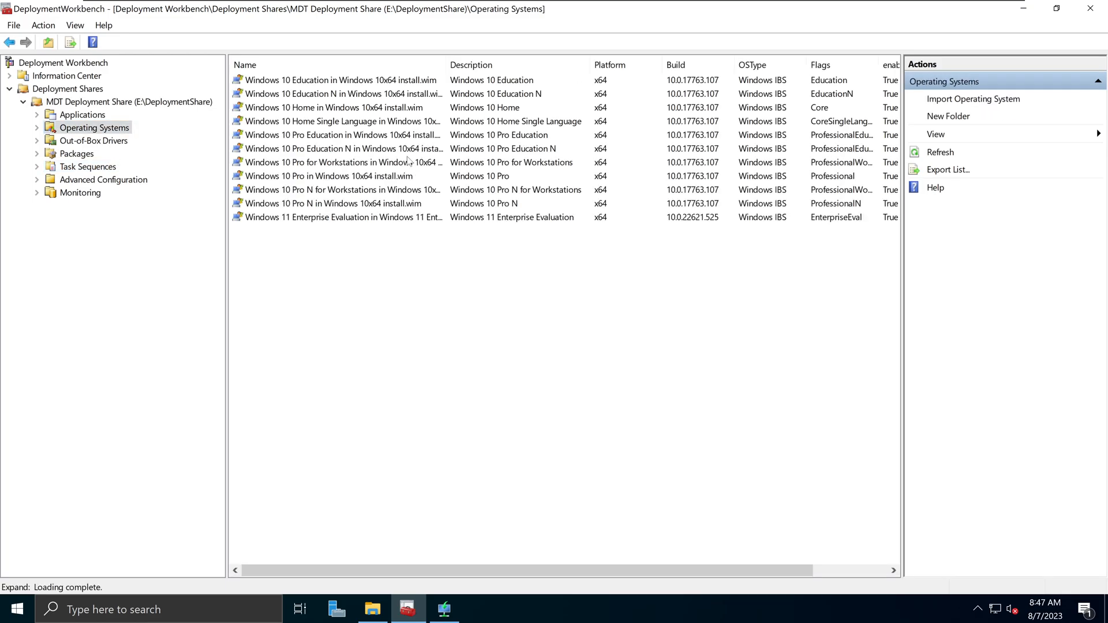
click(1024, 11)
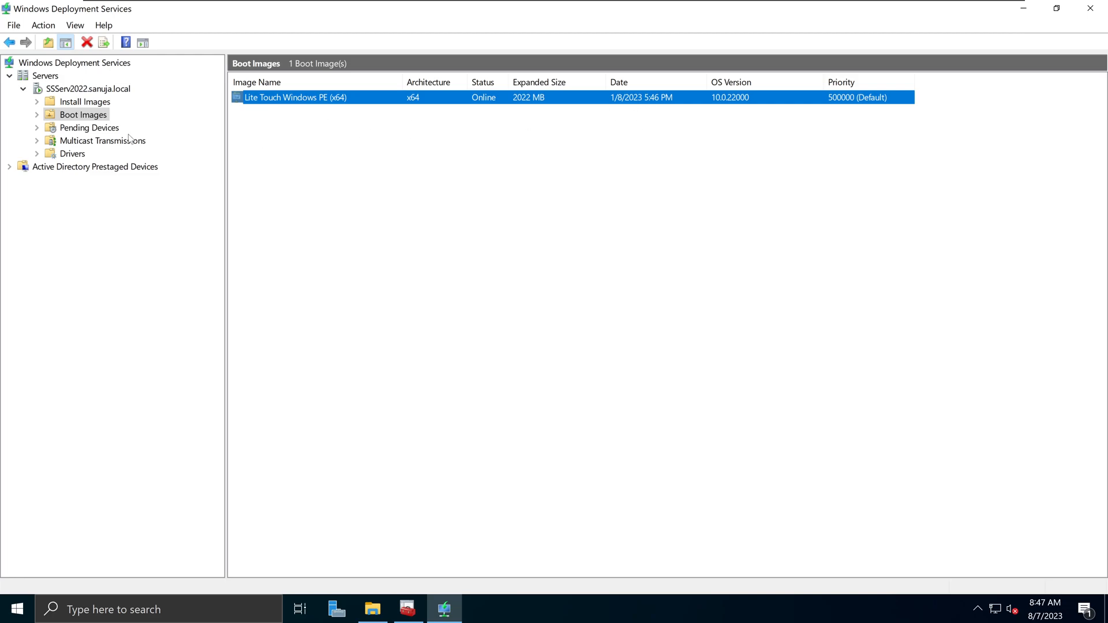
click(92, 118)
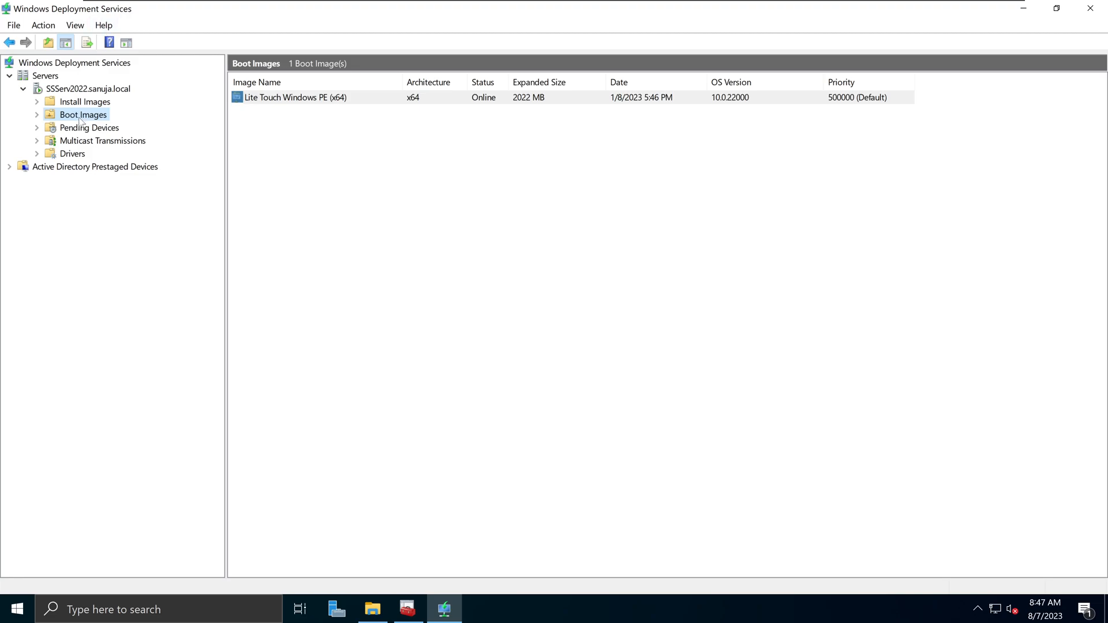
right_click(79, 119)
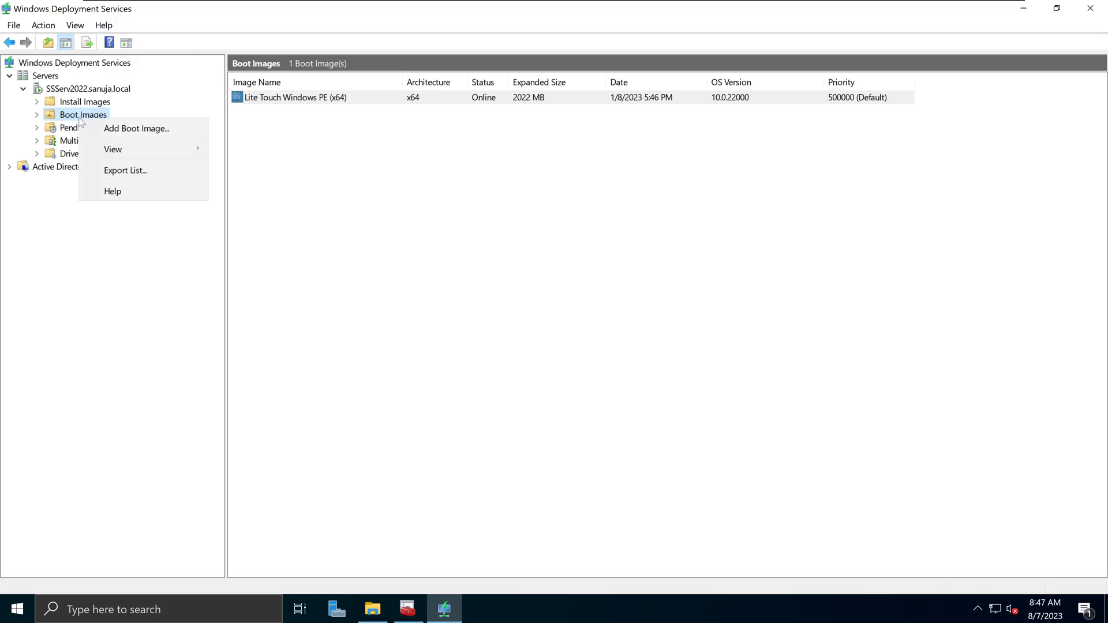
- Start Add Boot Image and browse to LiteTouchPE_x64.wim in the Boot folder
click(133, 129)
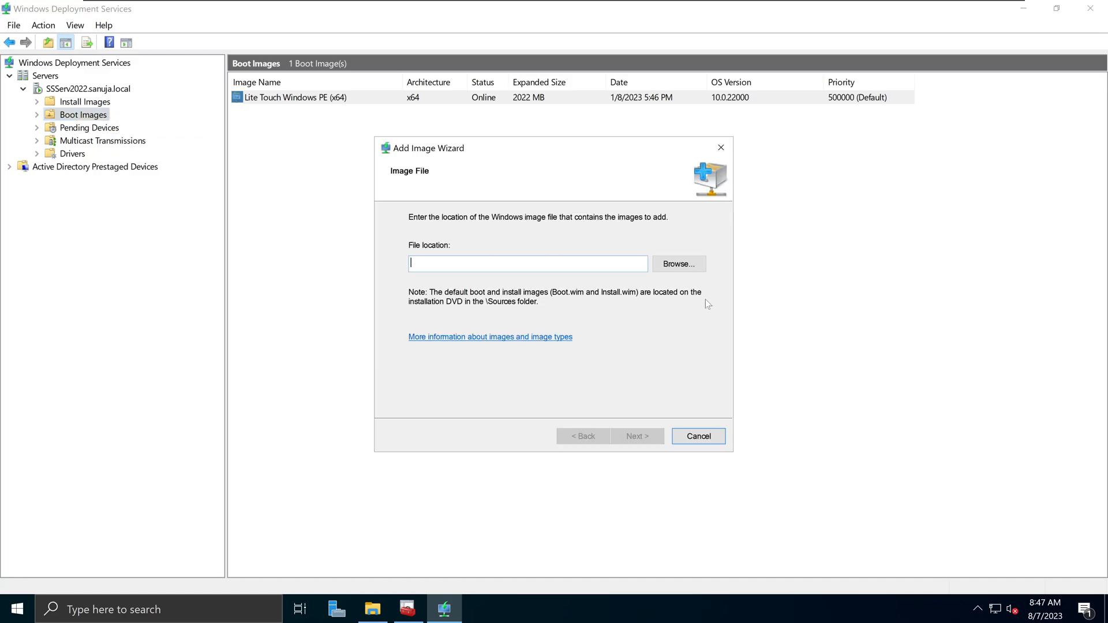
click(677, 263)
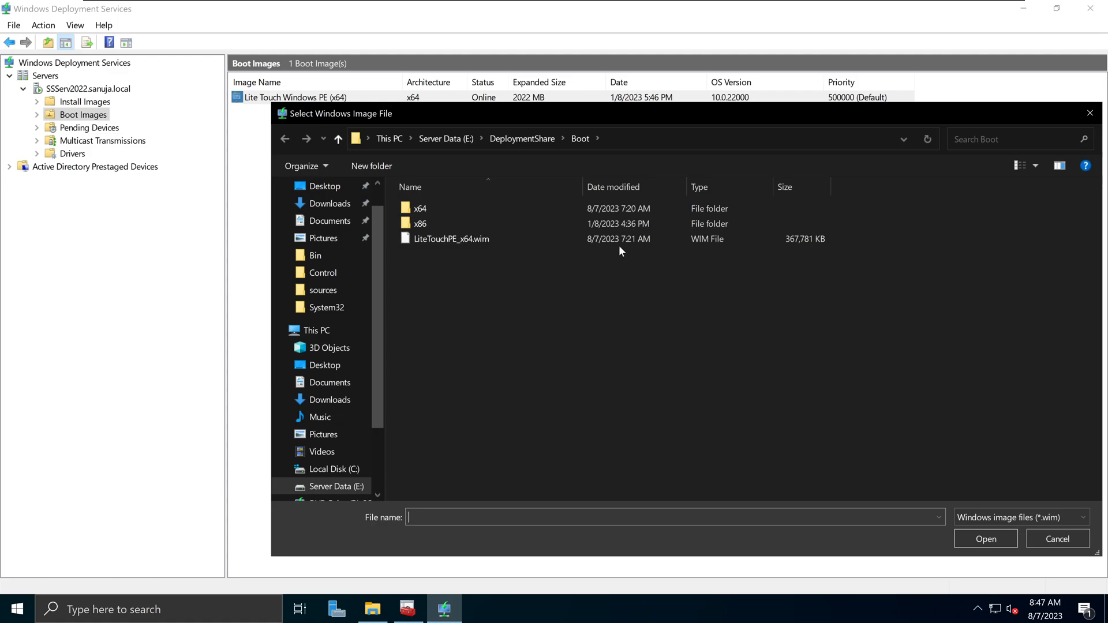
click(650, 243)
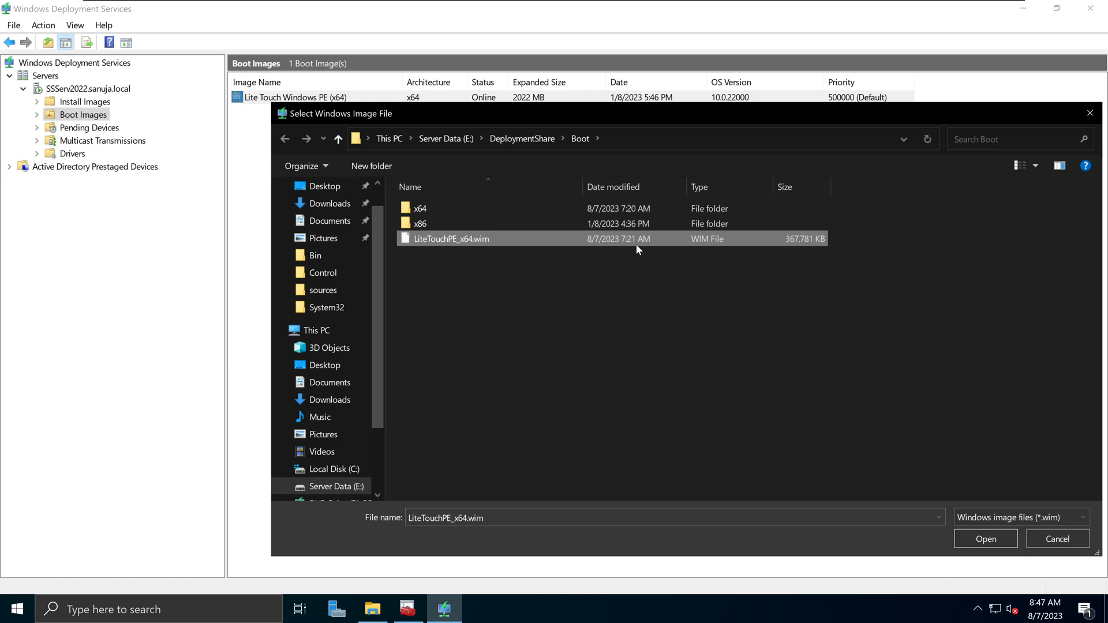
- Inspect the x86 and x64 boot folders, then cancel the file picker without choosing a file
double_click(601, 223)
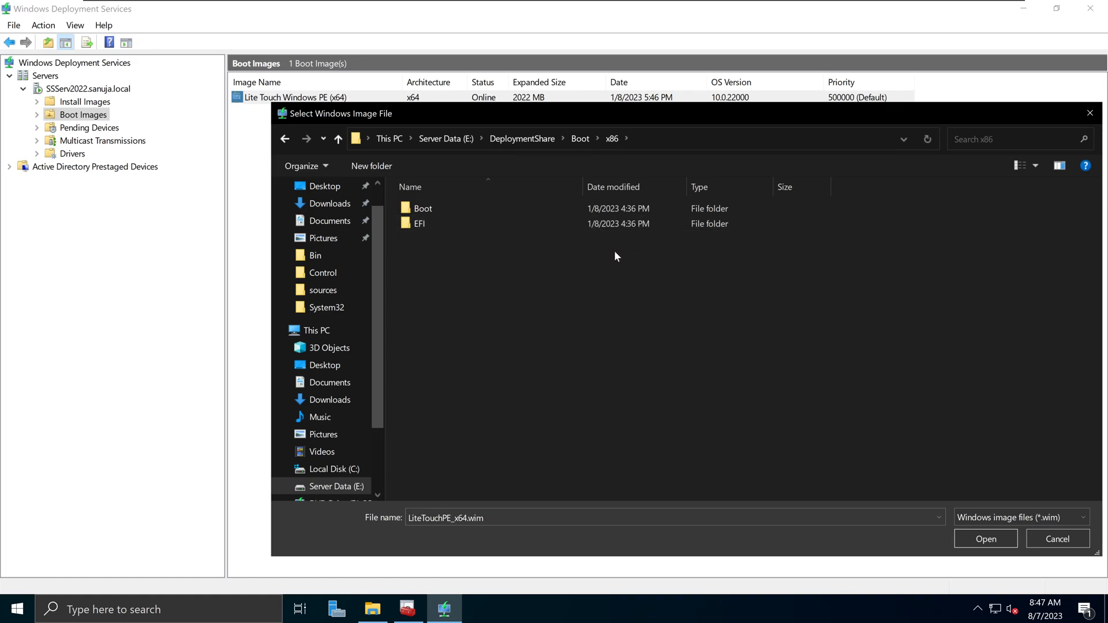
key(alt+Left)
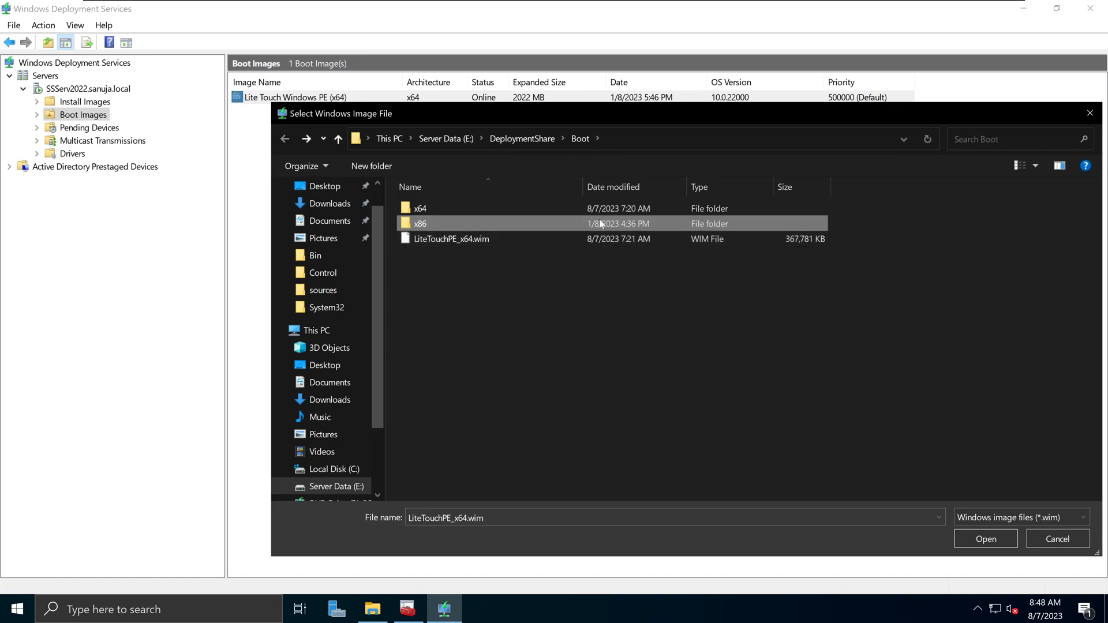
click(601, 239)
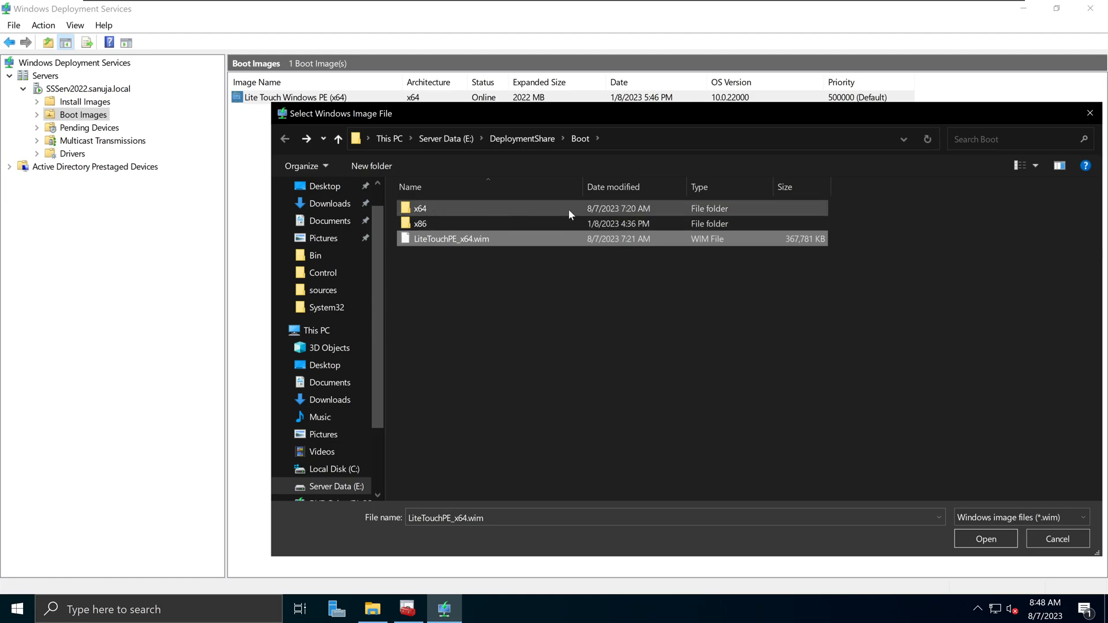
click(618, 210)
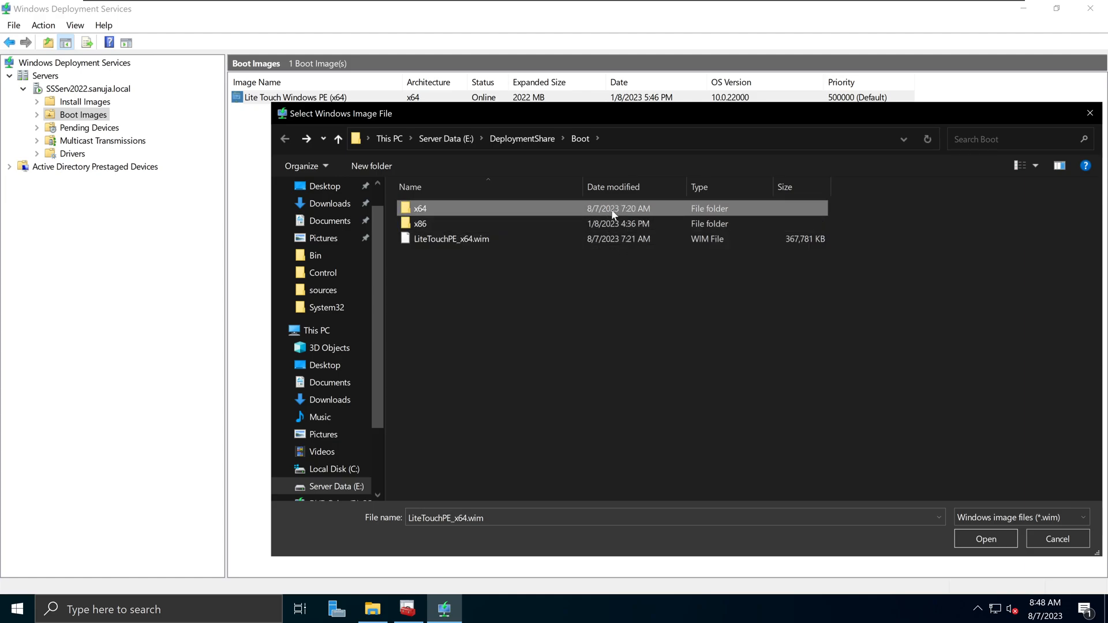
double_click(538, 213)
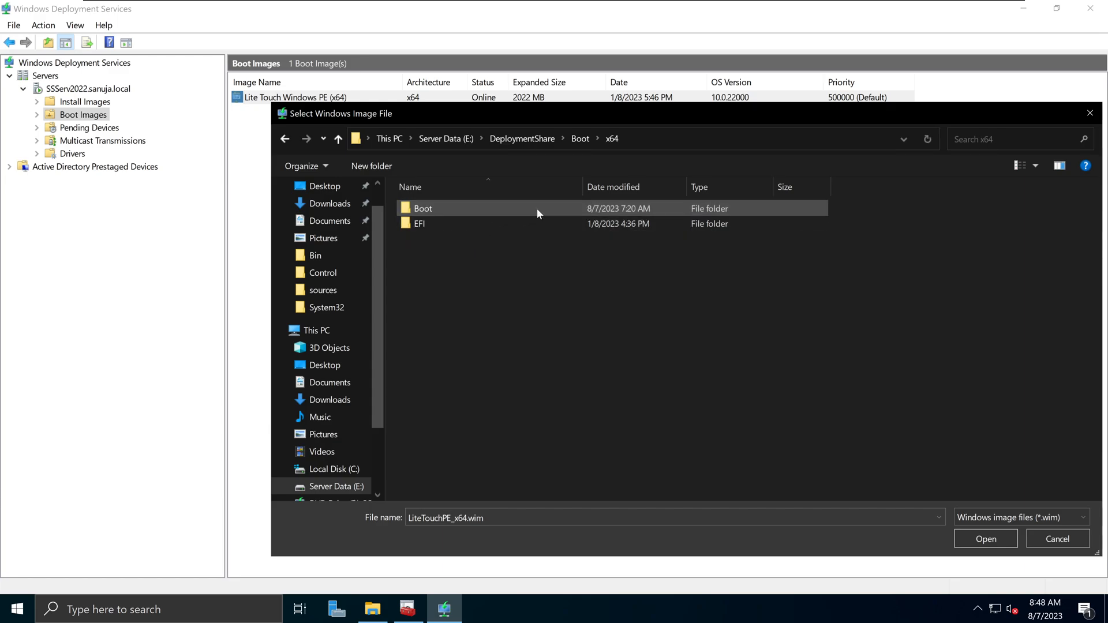
key(alt+Left)
click(607, 242)
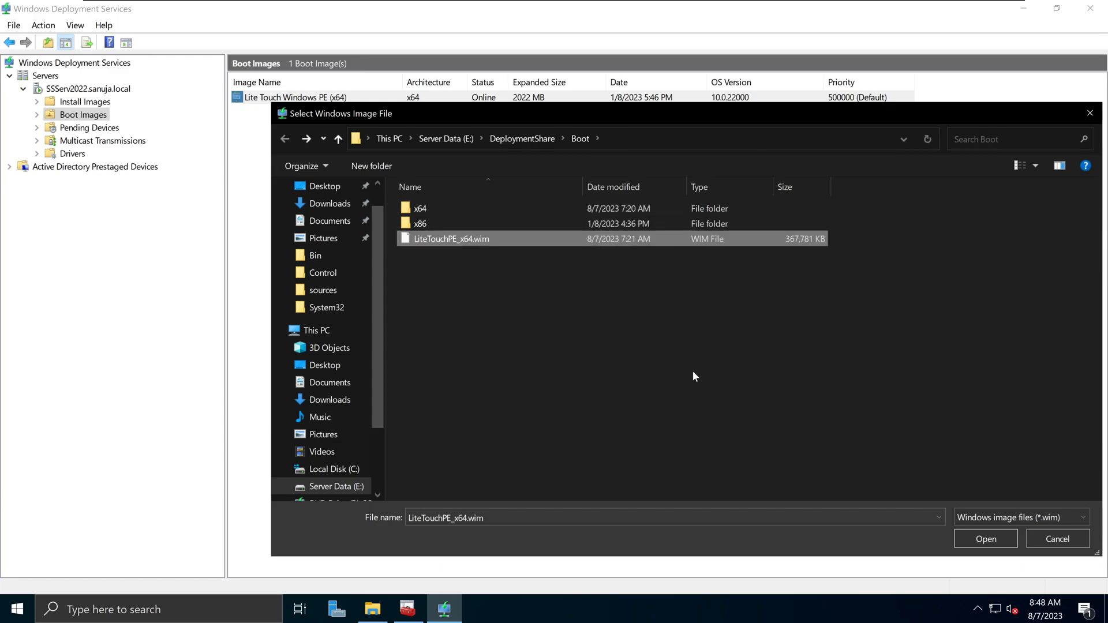
click(1056, 539)
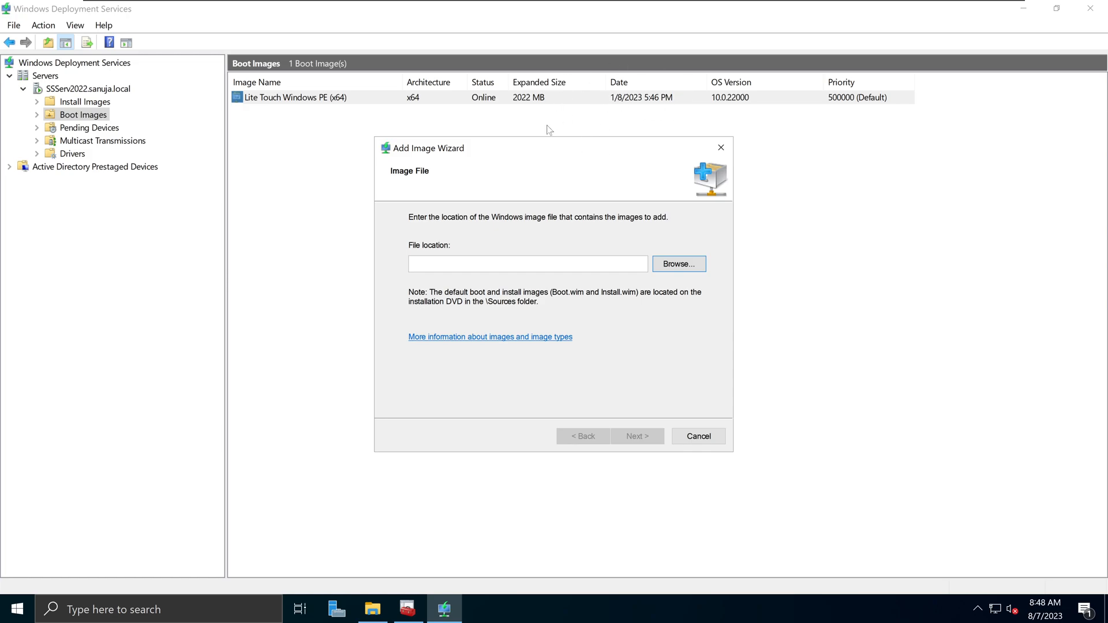
- Browse again, looking at LiteTouchPE_x64.wim and the x86 and x64 folders
click(674, 267)
click(661, 264)
click(430, 240)
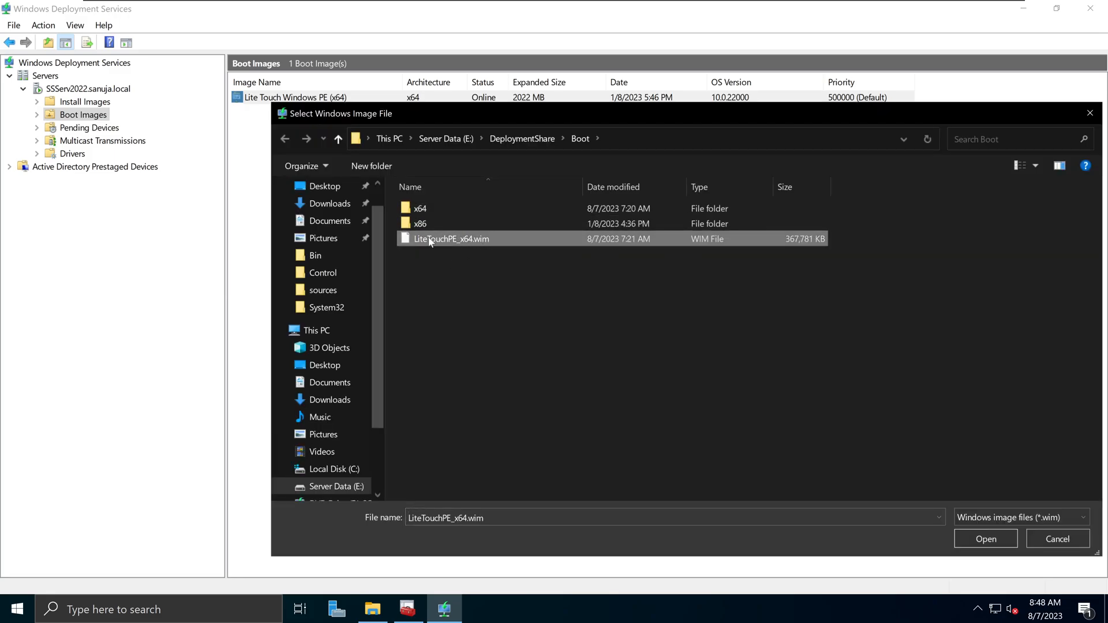
click(628, 217)
click(450, 209)
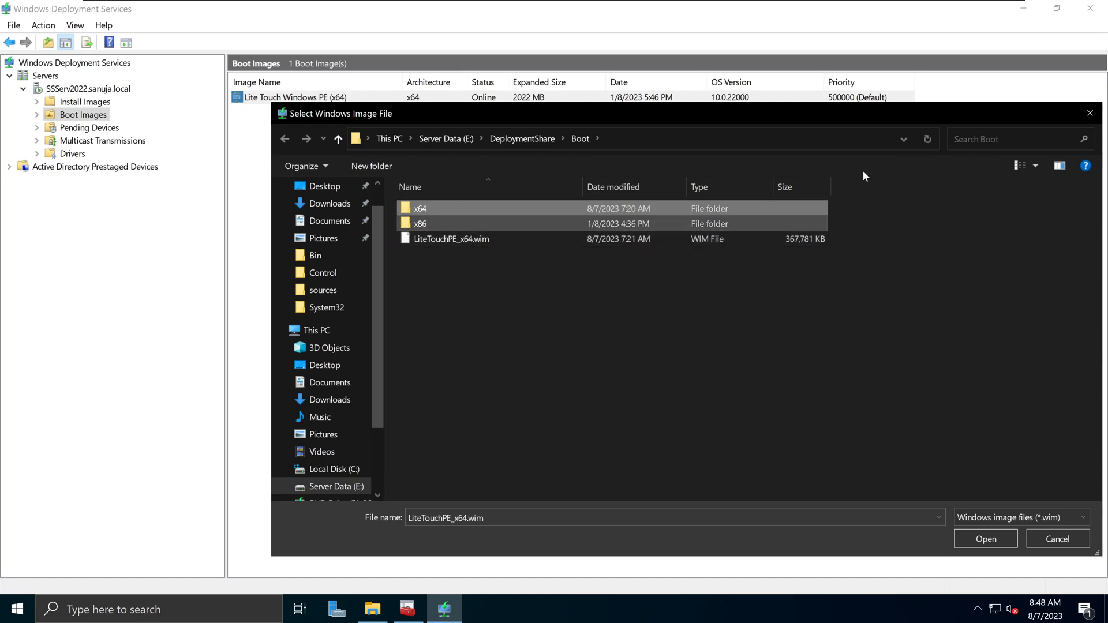
- Close the file picker and abandon the Add Image Wizard, confirming Yes
click(1090, 114)
click(721, 148)
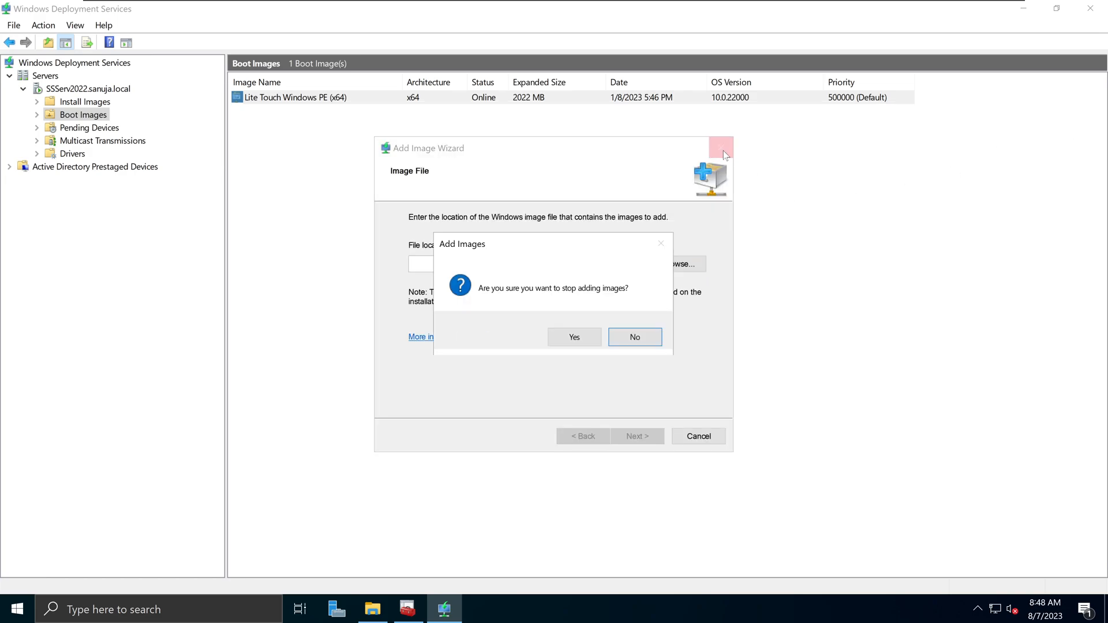
click(571, 337)
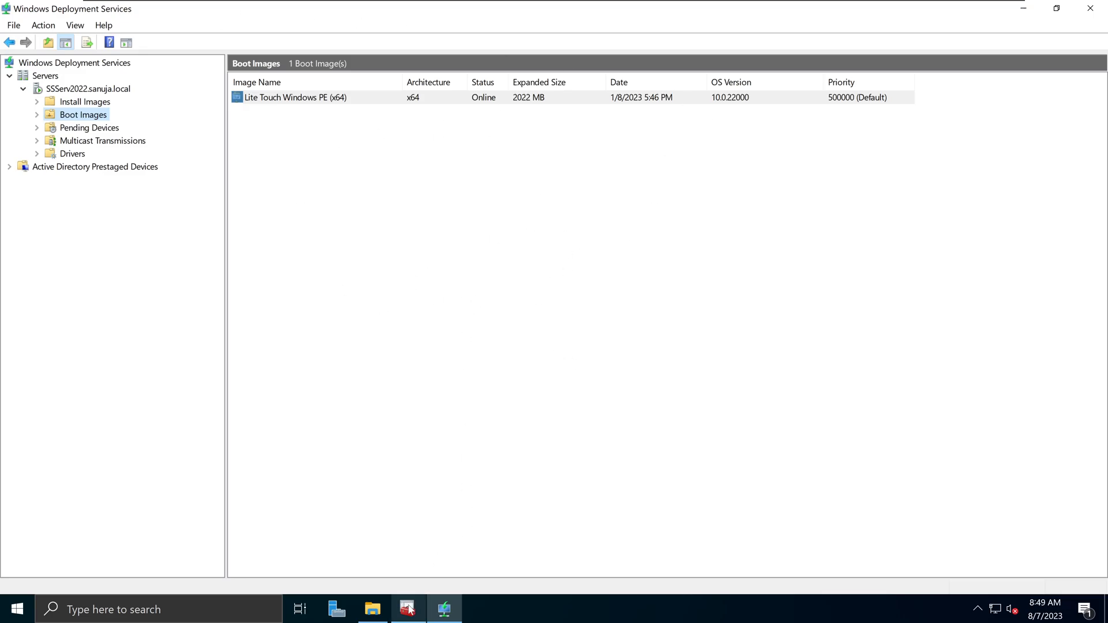
- Reopen Update Deployment Share, cancel it with Yes, and return to the WDS console
key(alt+Tab)
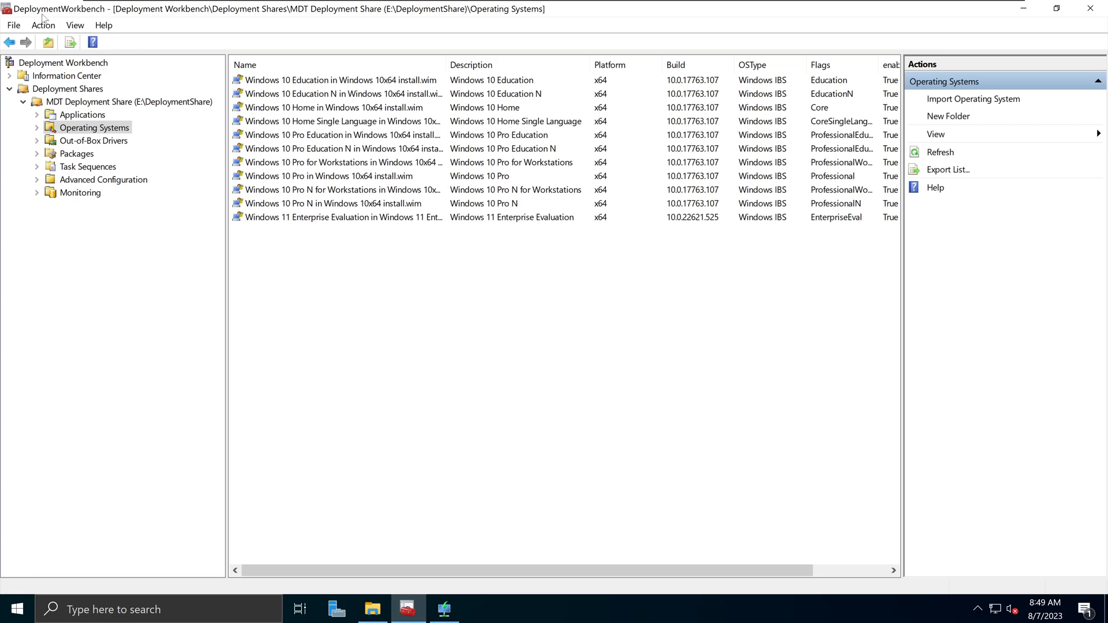
click(104, 102)
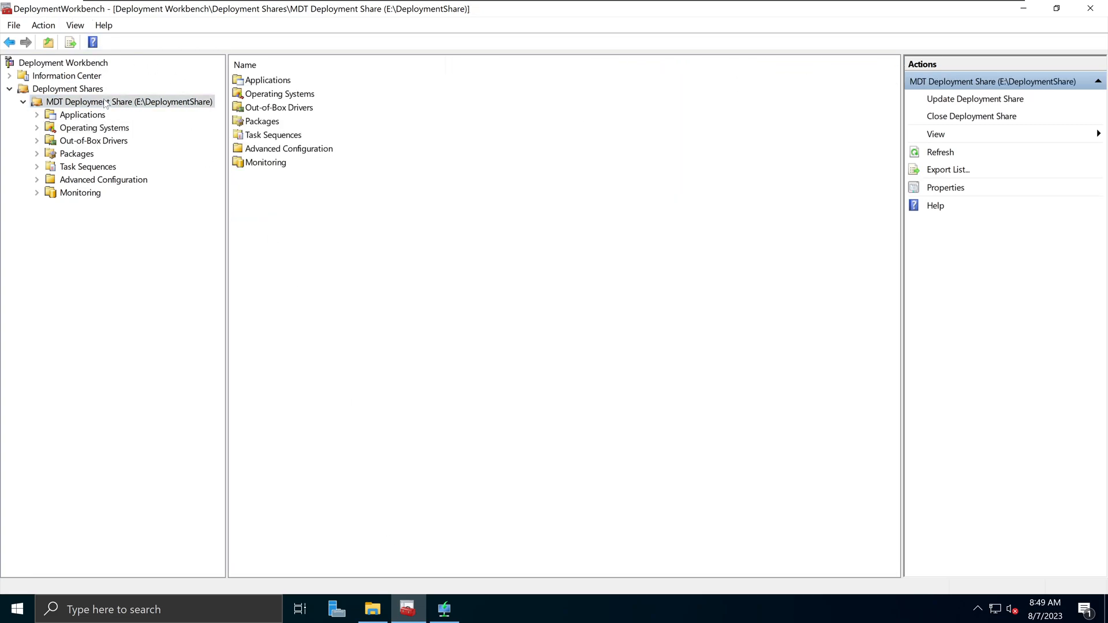
right_click(105, 102)
click(134, 110)
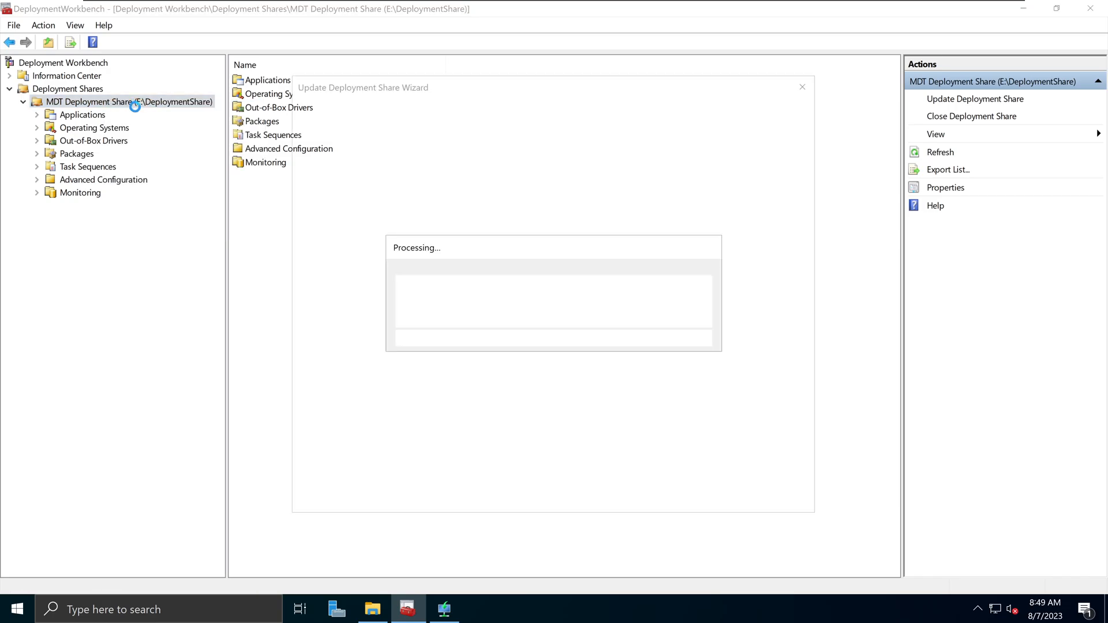
click(769, 495)
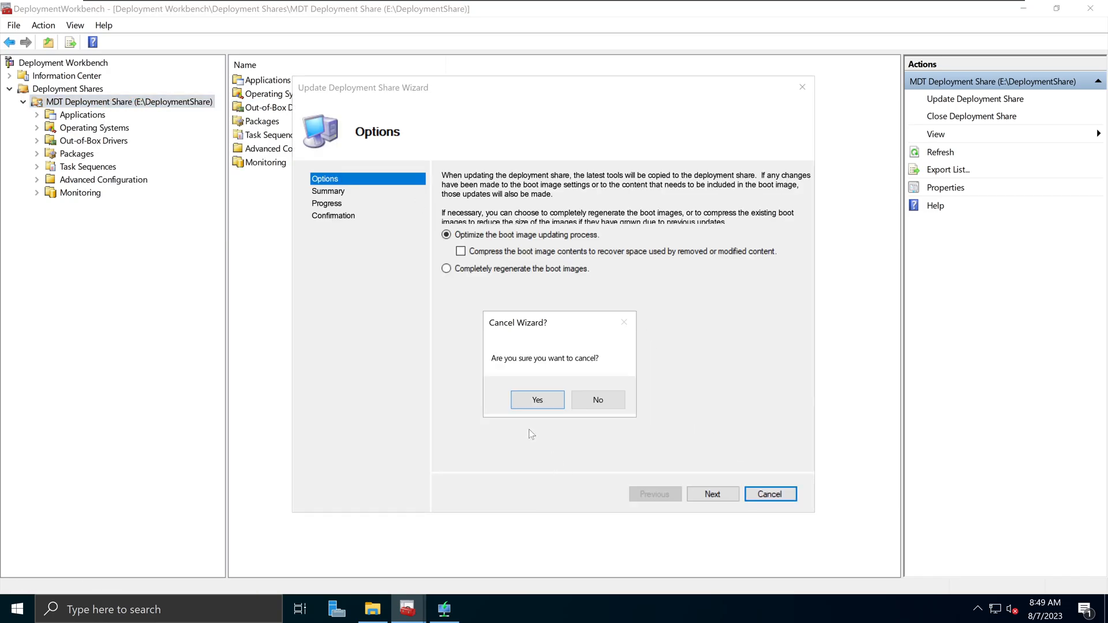
click(528, 404)
click(444, 609)
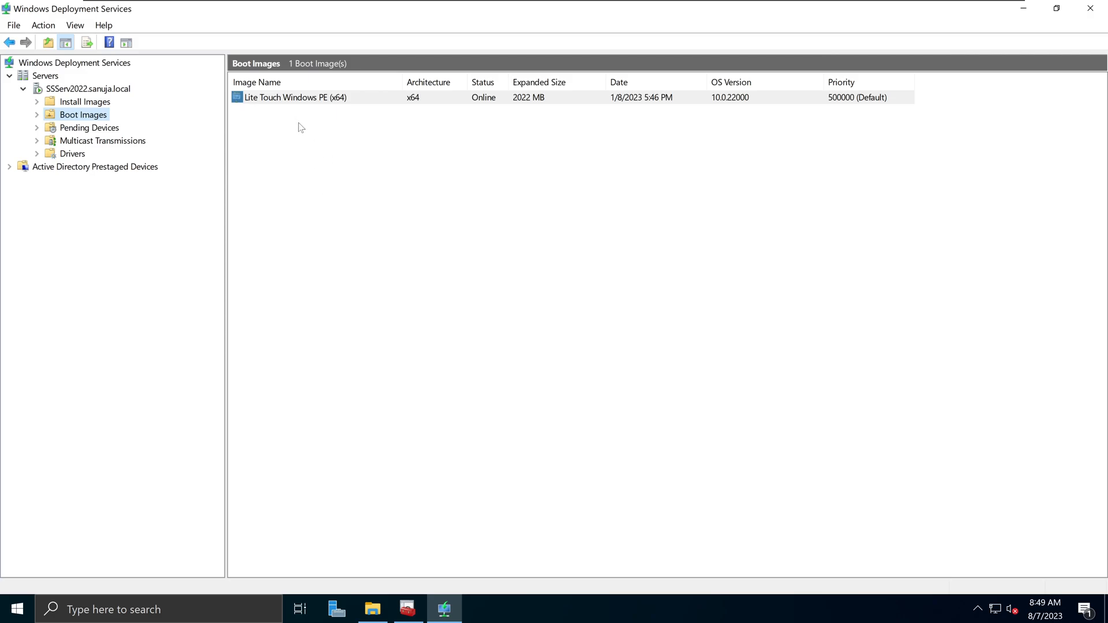
- Power on the Windows_PEX-install VM and PXE-boot it into Lite Touch Windows PE (x64)
mouse_move(392, 2)
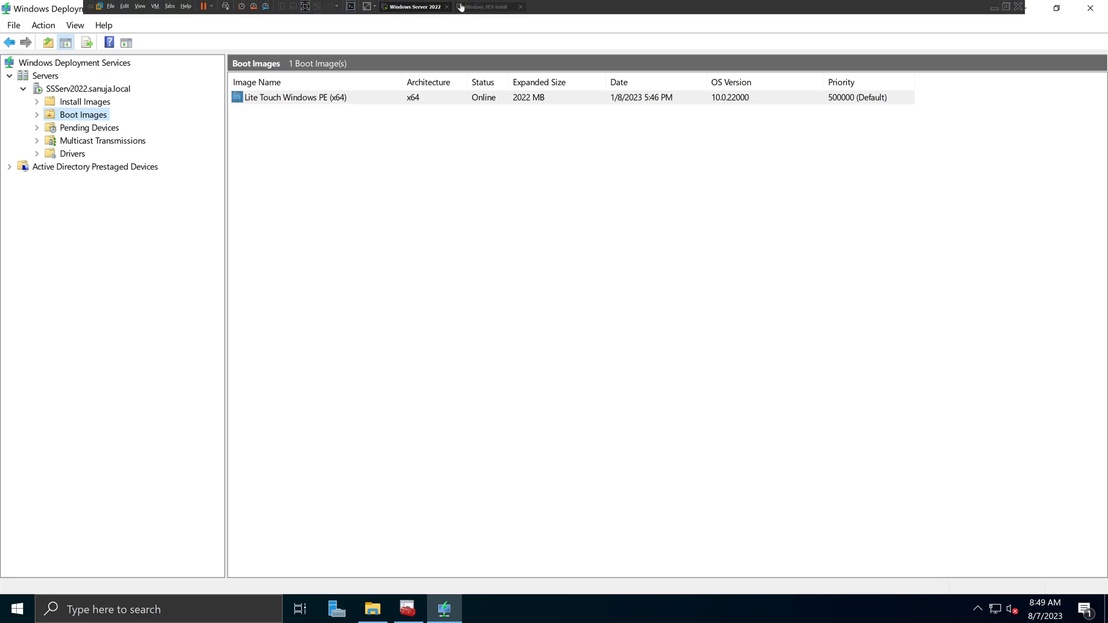
click(486, 7)
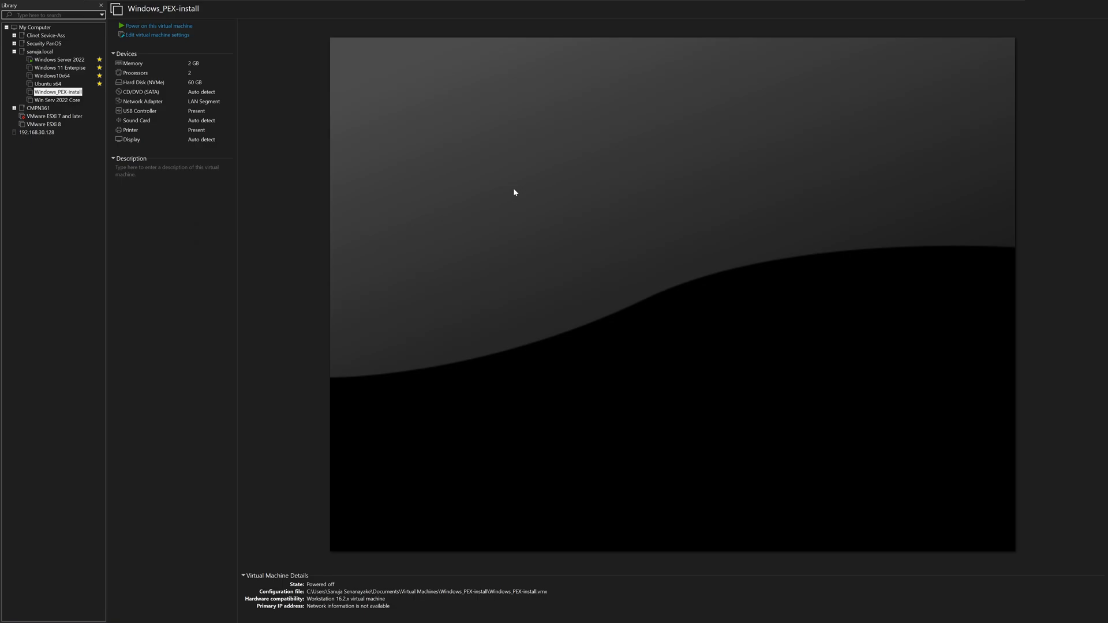
click(176, 27)
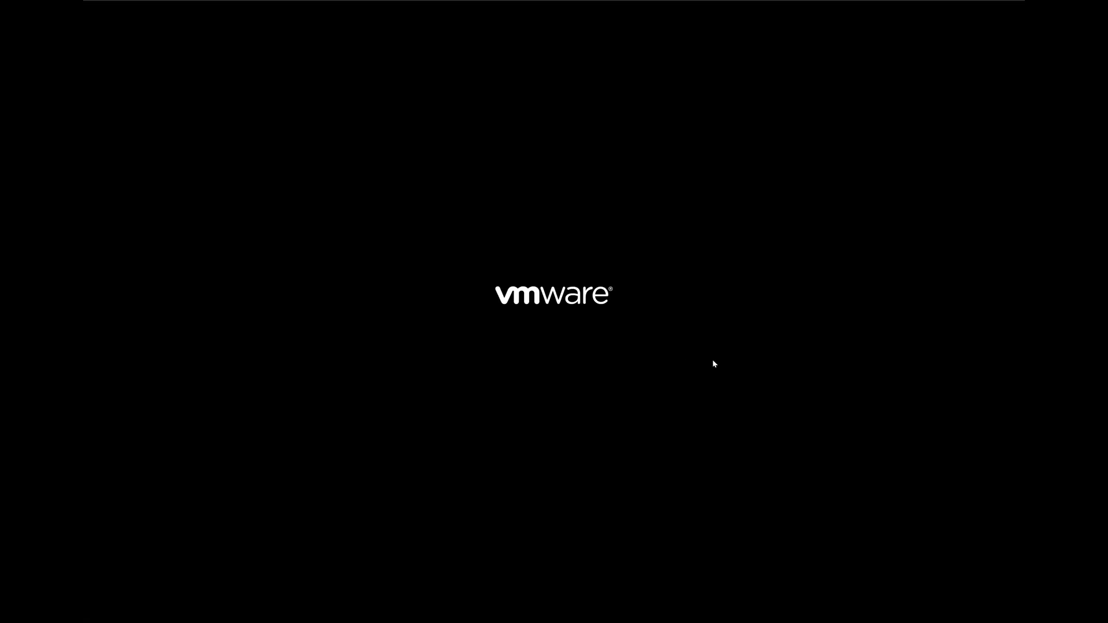
click(639, 360)
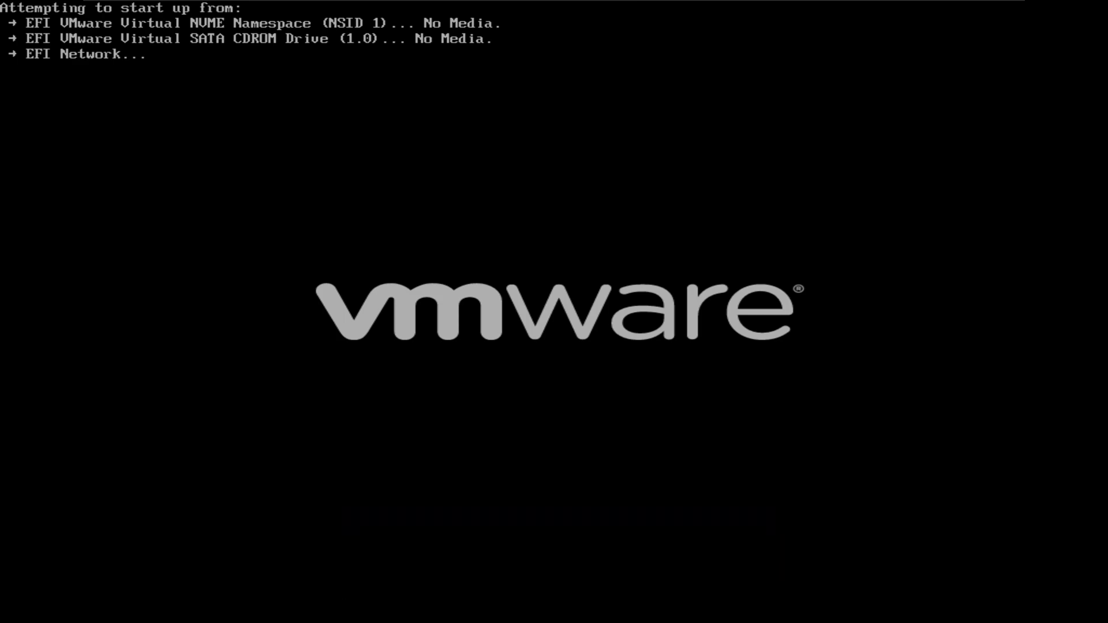
key(Return)
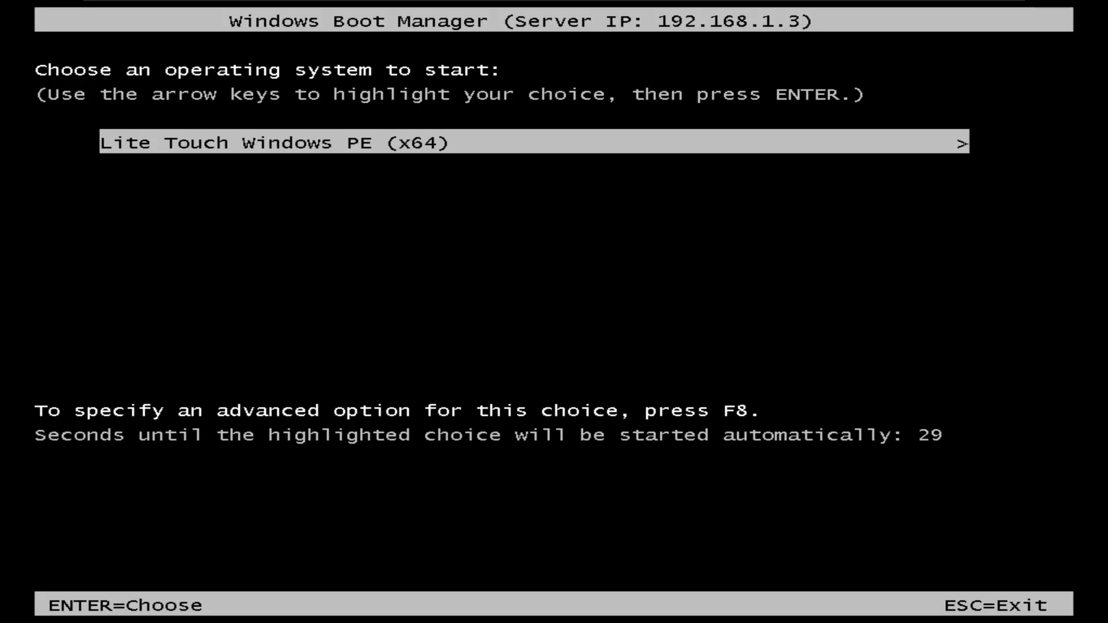
key(Return)
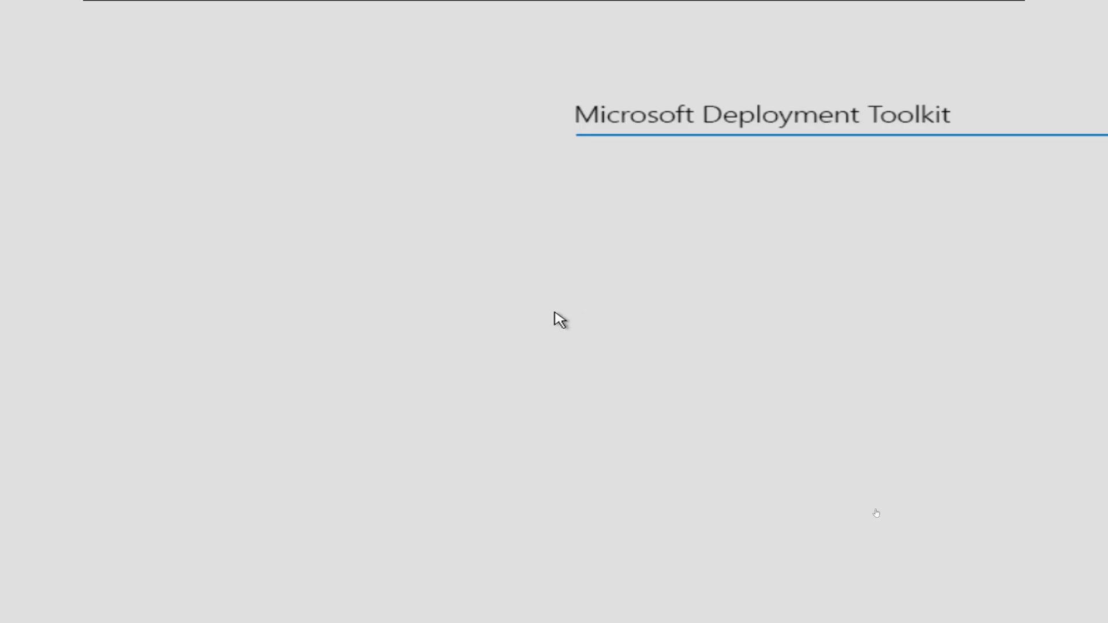
- Choose 'Run the Deployment Wizard to install a new Operating System' on the client VM
click(821, 265)
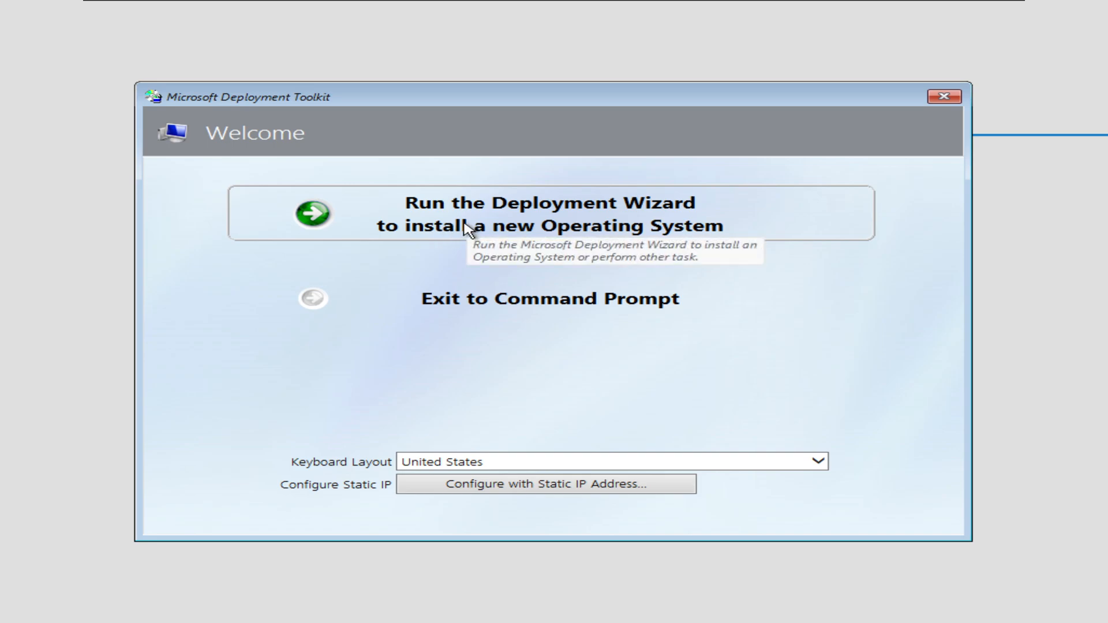
click(622, 225)
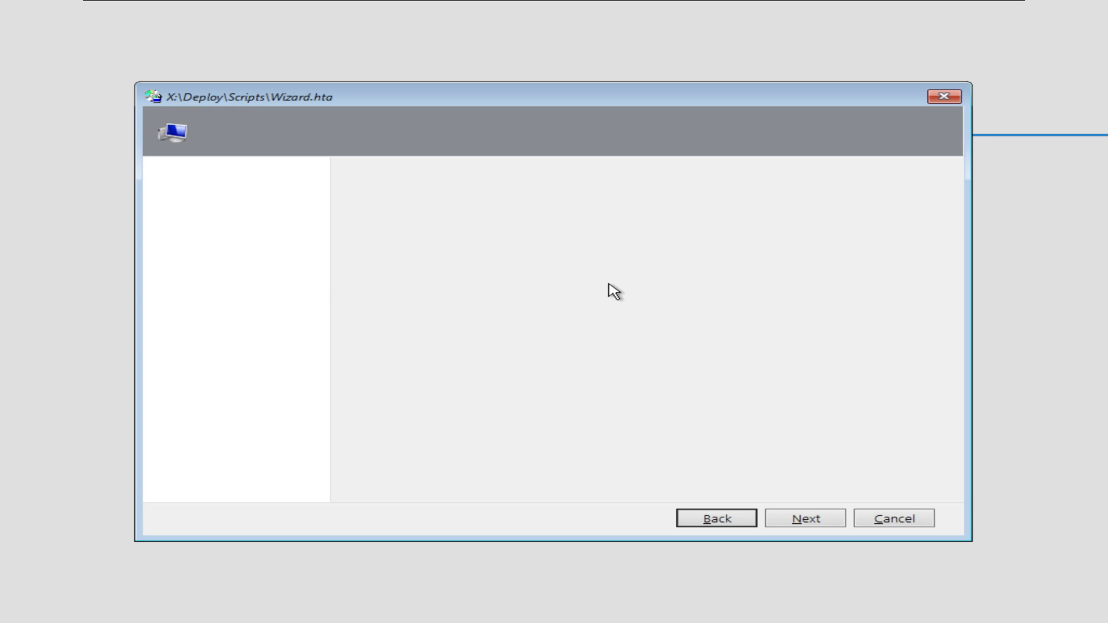
- Sign in to the deployment share with the administrator user name, its password and the domain
text(administra)
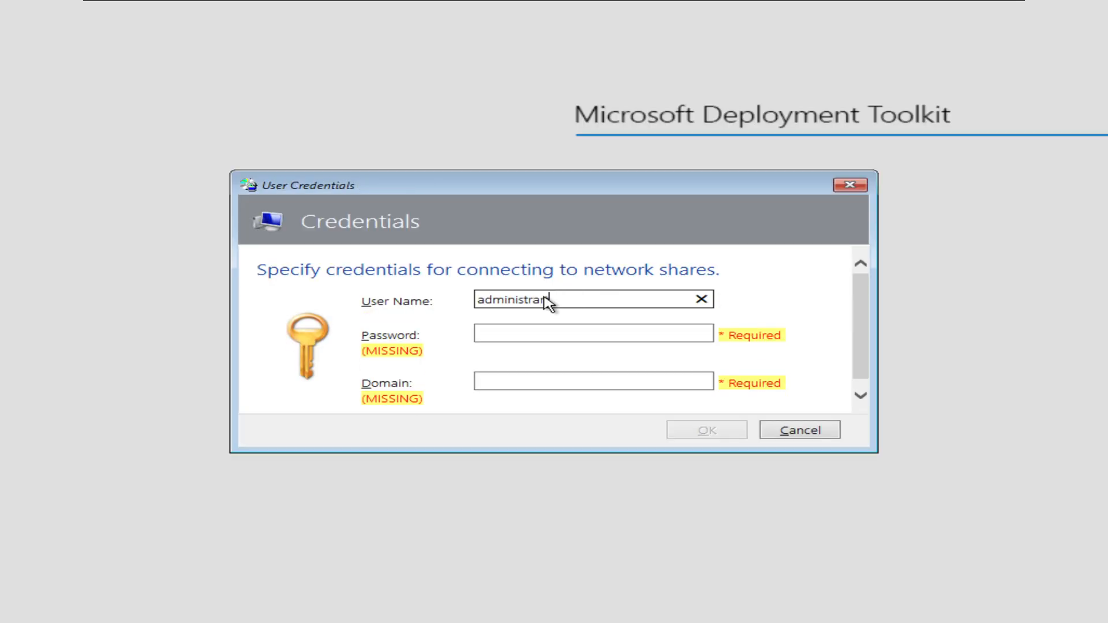
text(r)
key(BackSpace)
key(BackSpace)
key(BackSpace)
key(BackSpace)
key(BackSpace)
key(BackSpace)
key(BackSpace)
key(BackSpace)
key(BackSpace)
key(BackSpace)
text(dmi)
key(Tab)
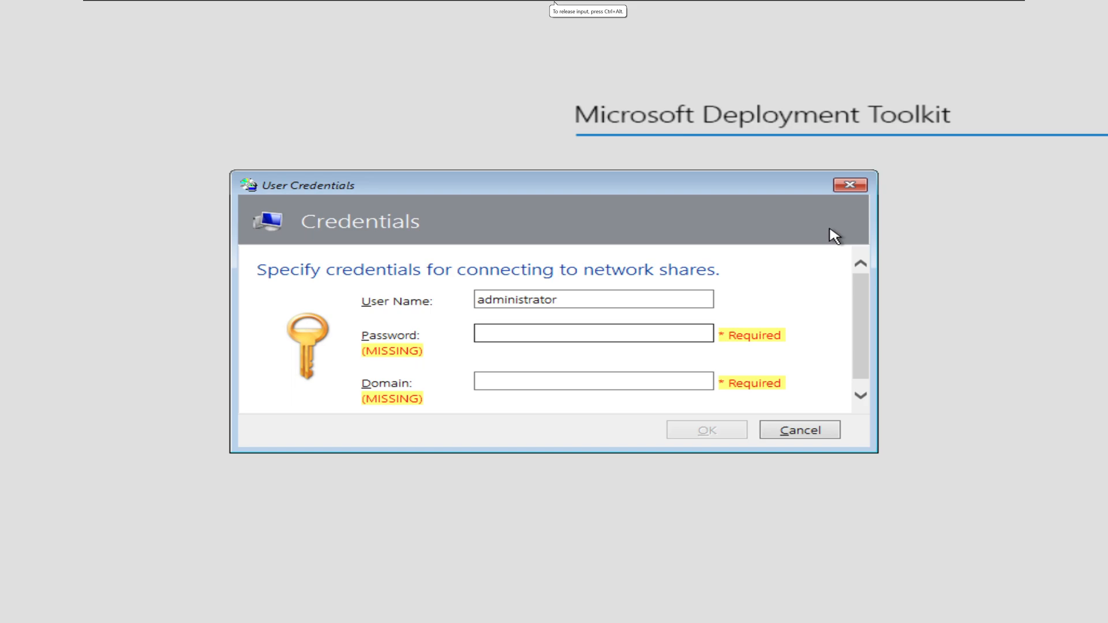
text(**********)
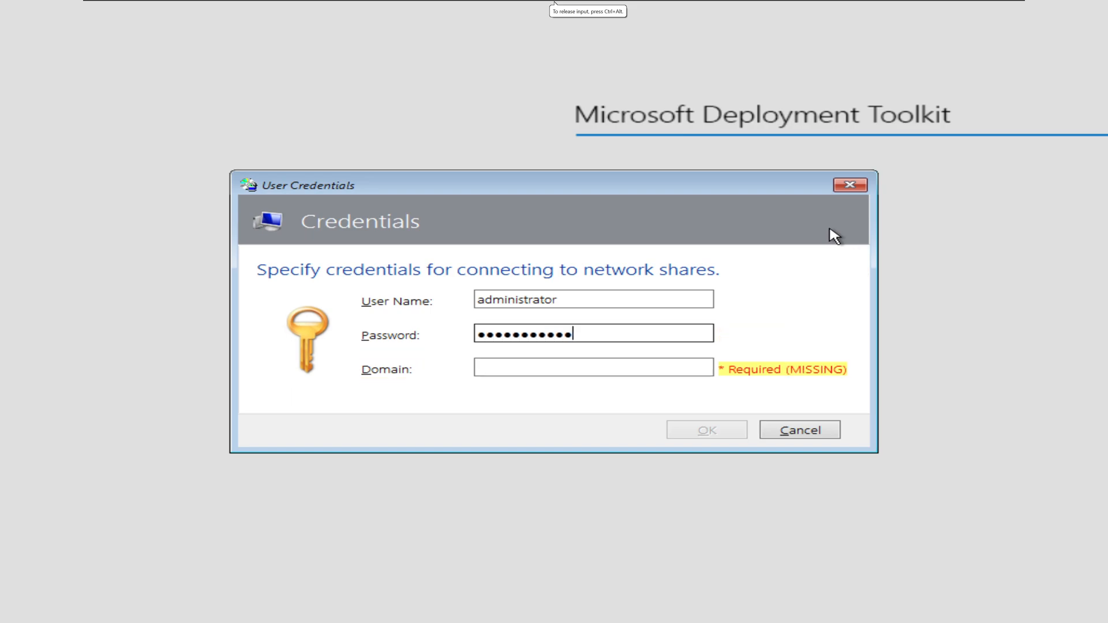
click(655, 367)
text(sanuja.local)
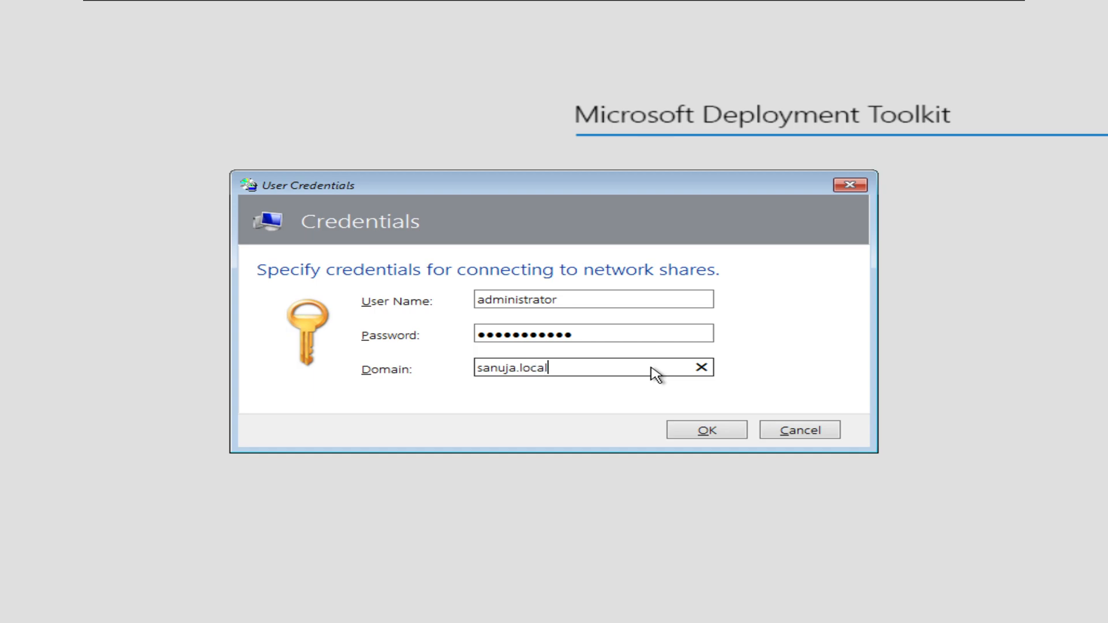
click(706, 430)
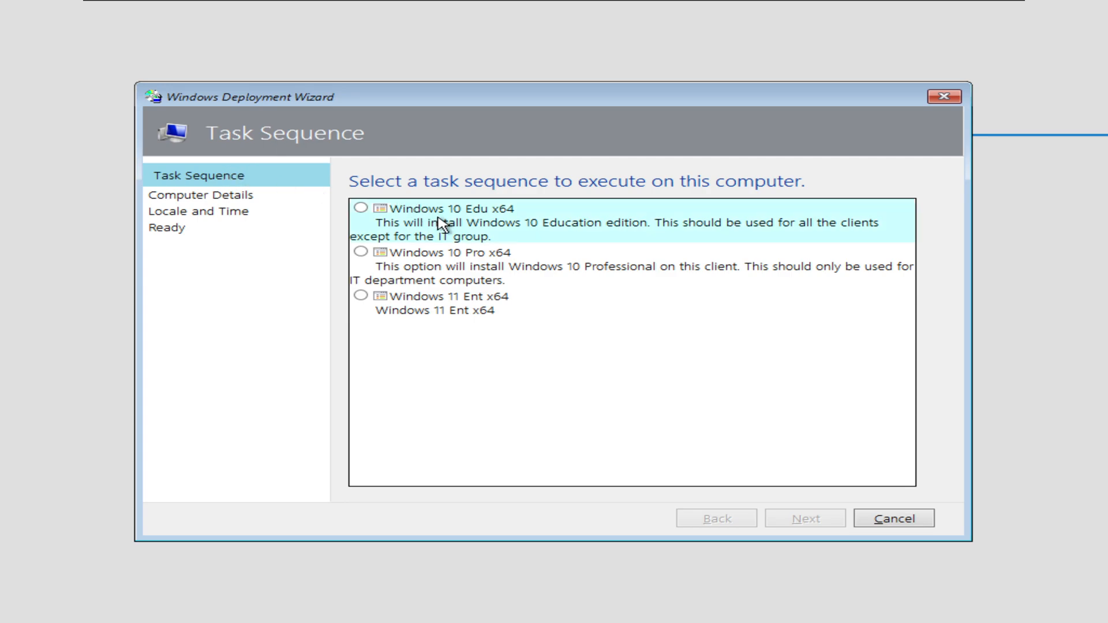
- Cycle through the Windows 10 Edu, Windows 10 Pro and Windows 11 Ent x64 task sequences, ending on Windows 11 Ent x64
click(362, 209)
click(361, 253)
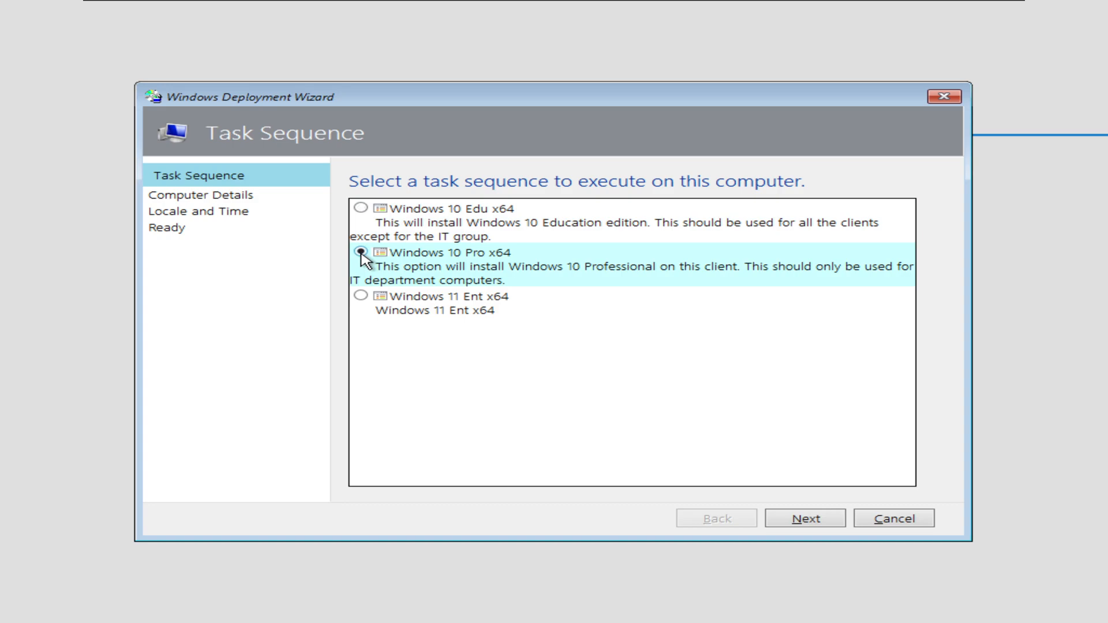
click(360, 297)
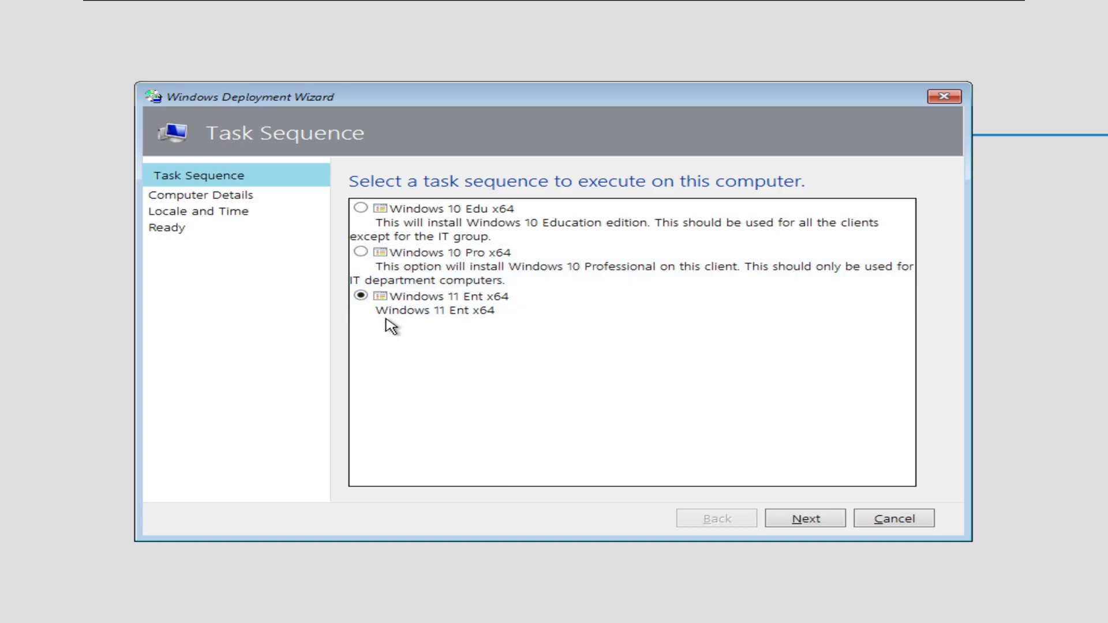
click(362, 209)
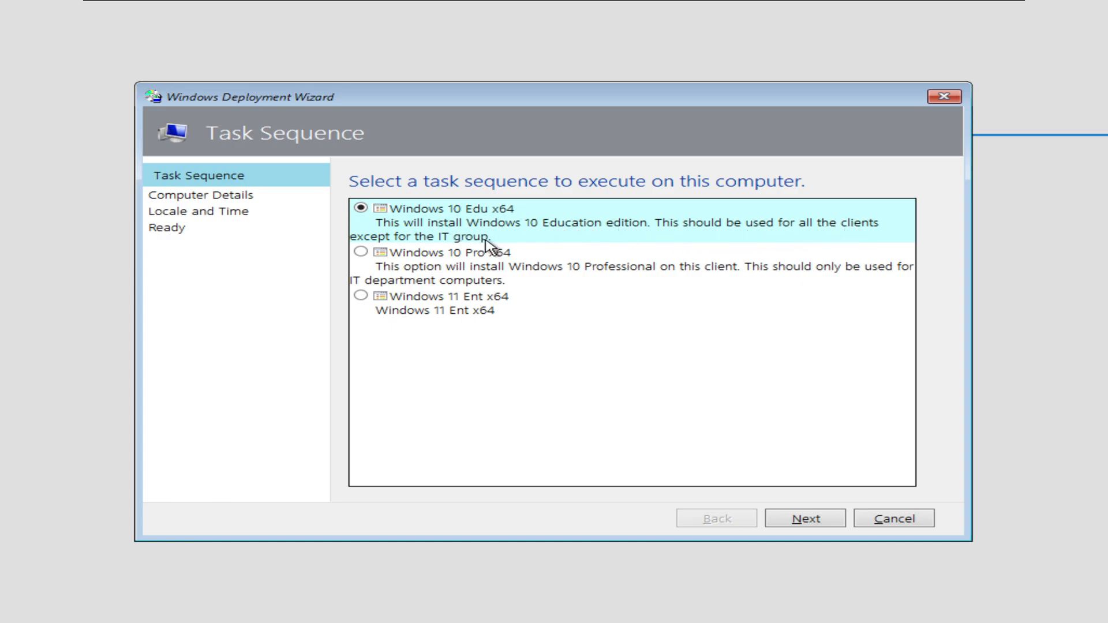
click(440, 260)
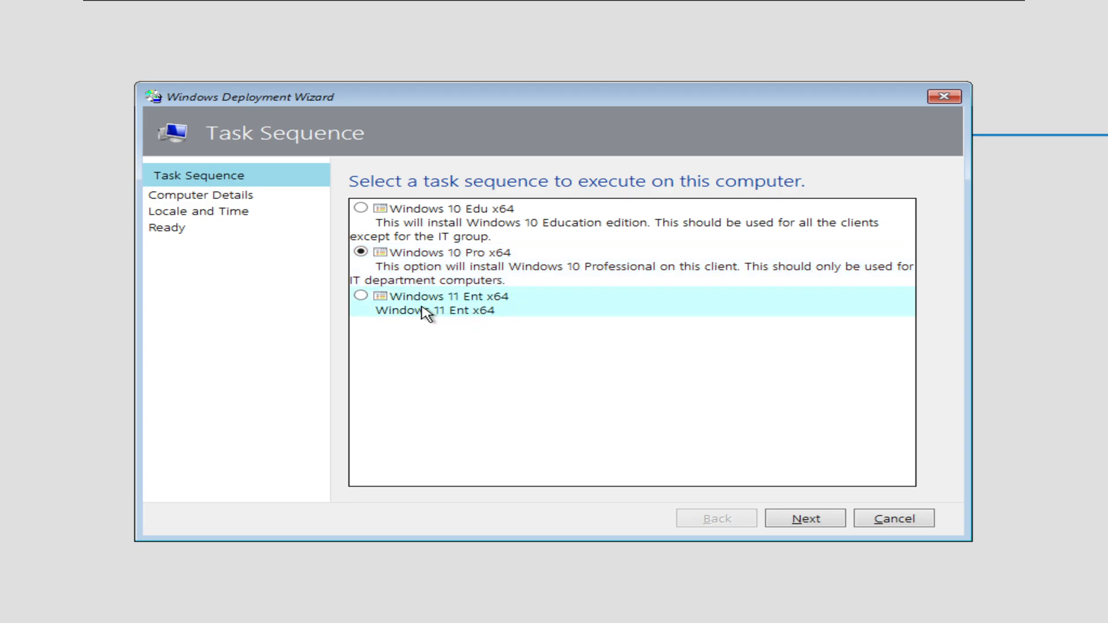
click(388, 299)
- Return to the Windows Server 2022 VM and list the share's task sequences in Deployment Workbench
mouse_move(481, 5)
click(420, 7)
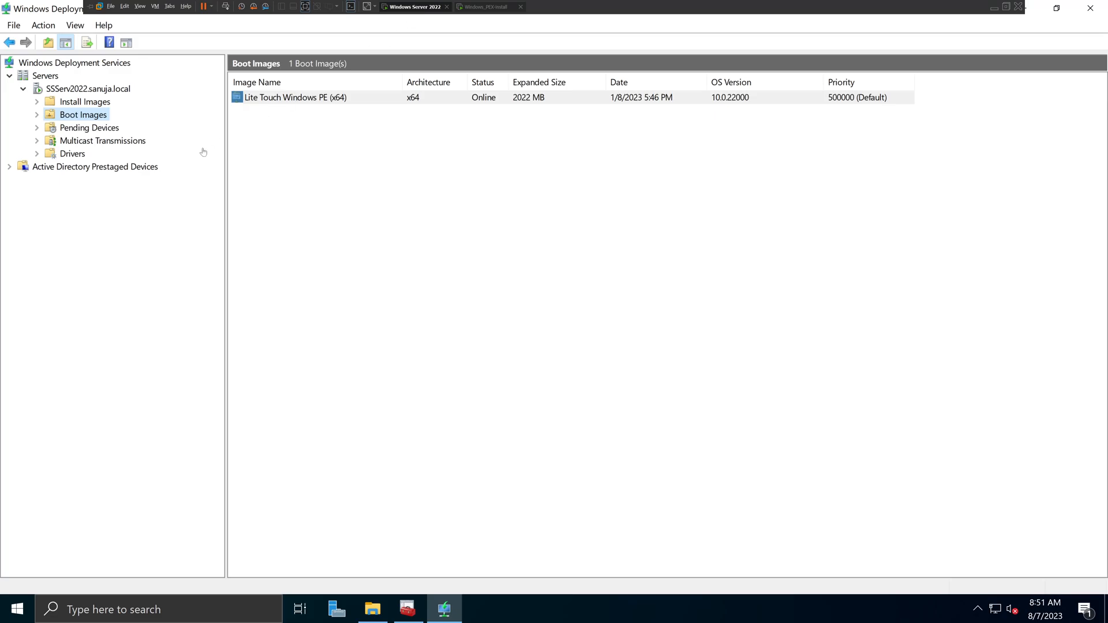
click(407, 610)
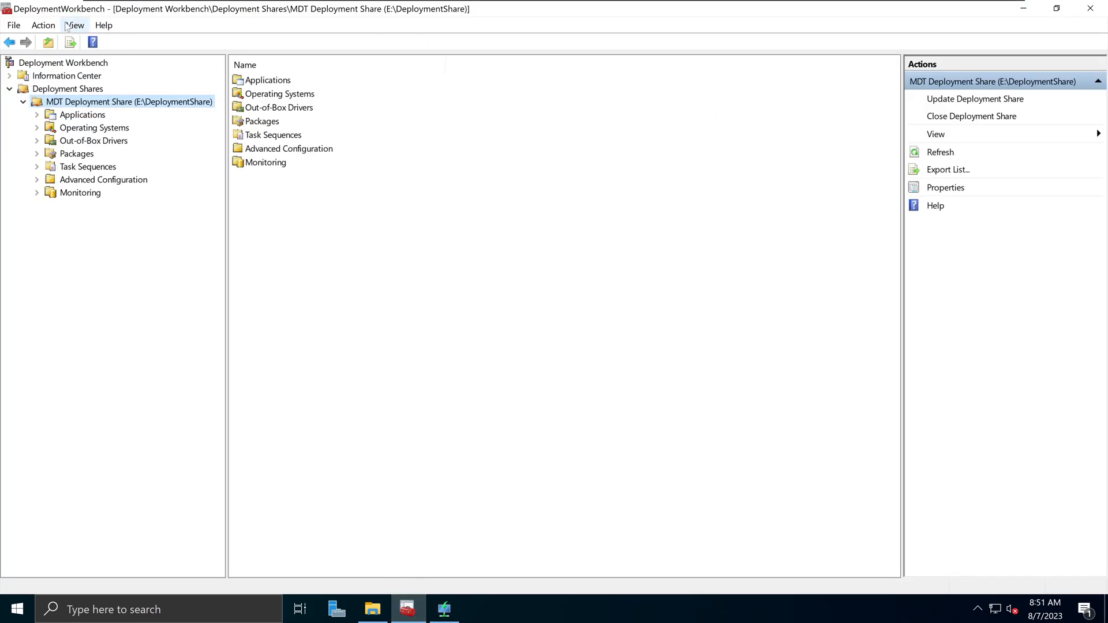
click(88, 168)
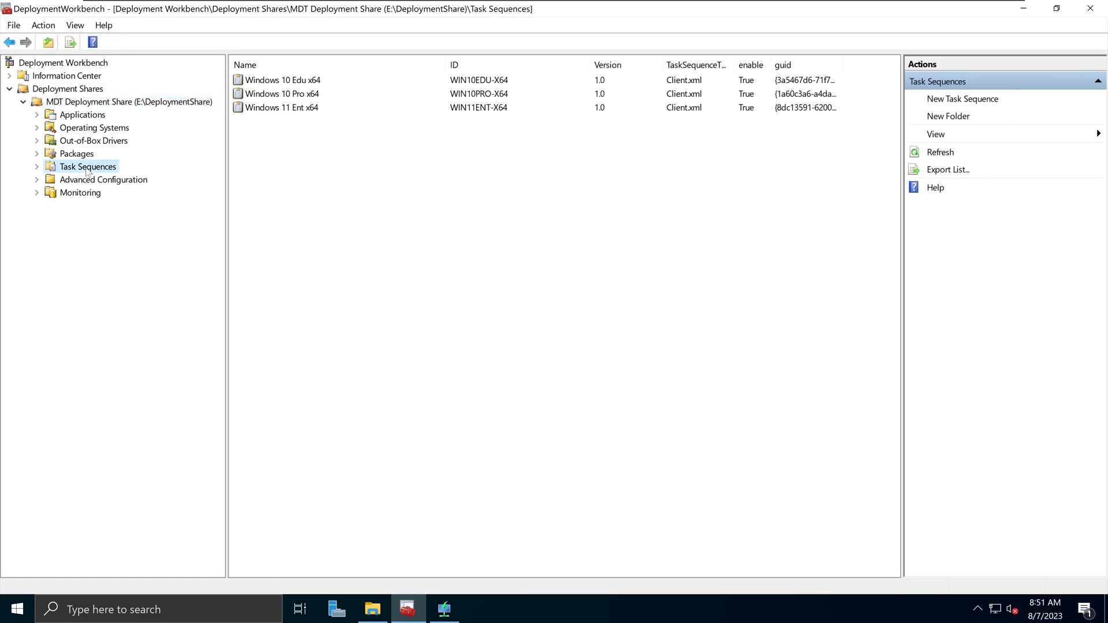
- Review the comment in the Windows 11 Ent x64 properties, then close the dialog
right_click(300, 111)
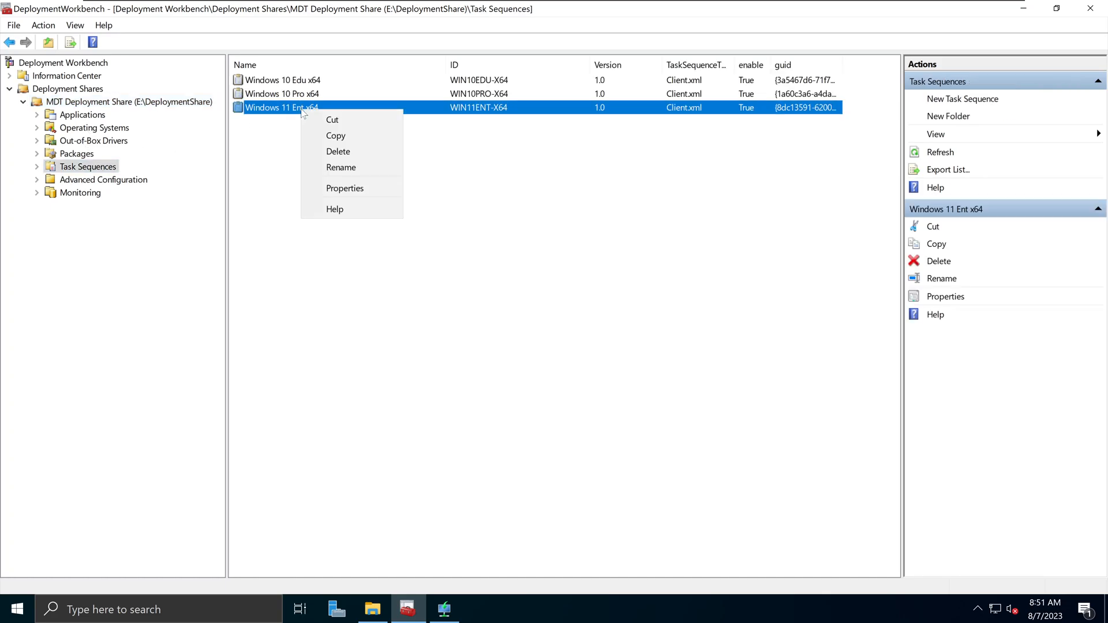
click(346, 188)
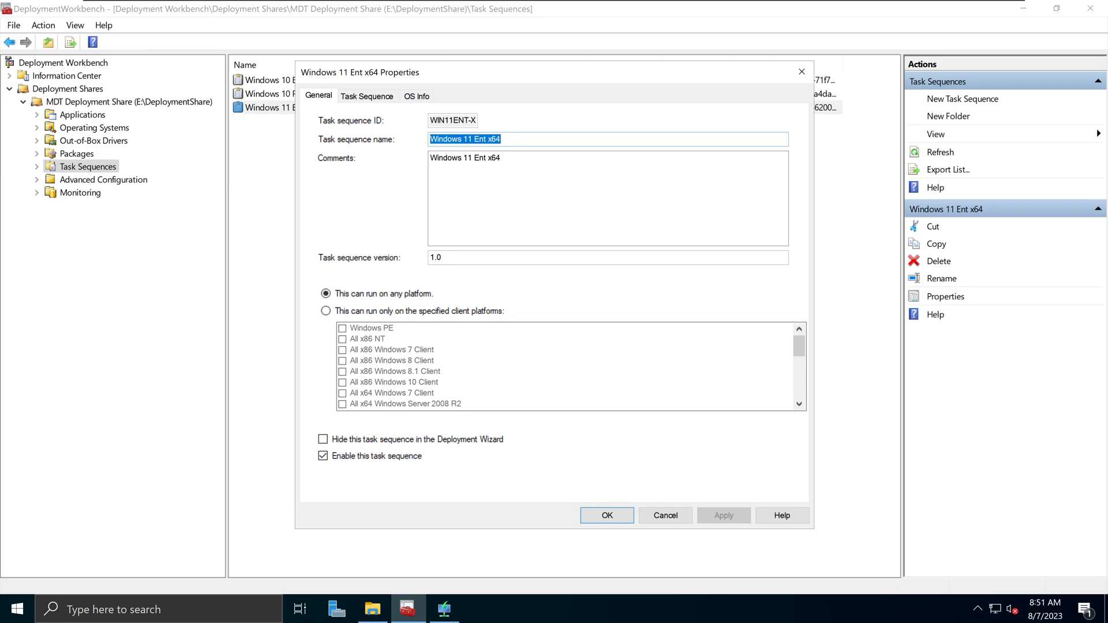
key(Tab)
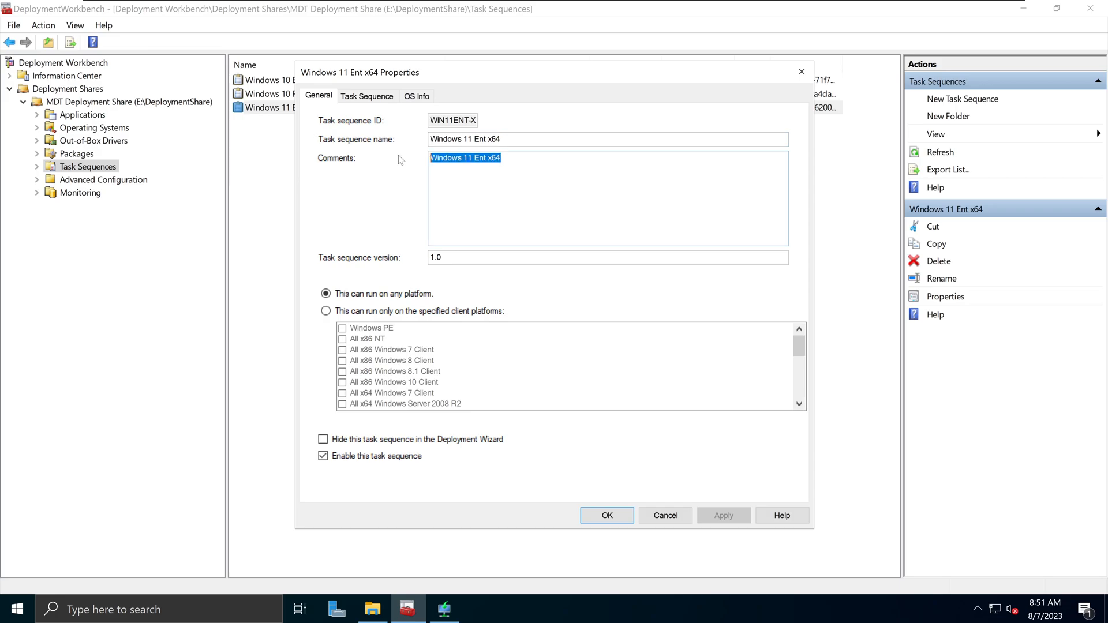
click(511, 139)
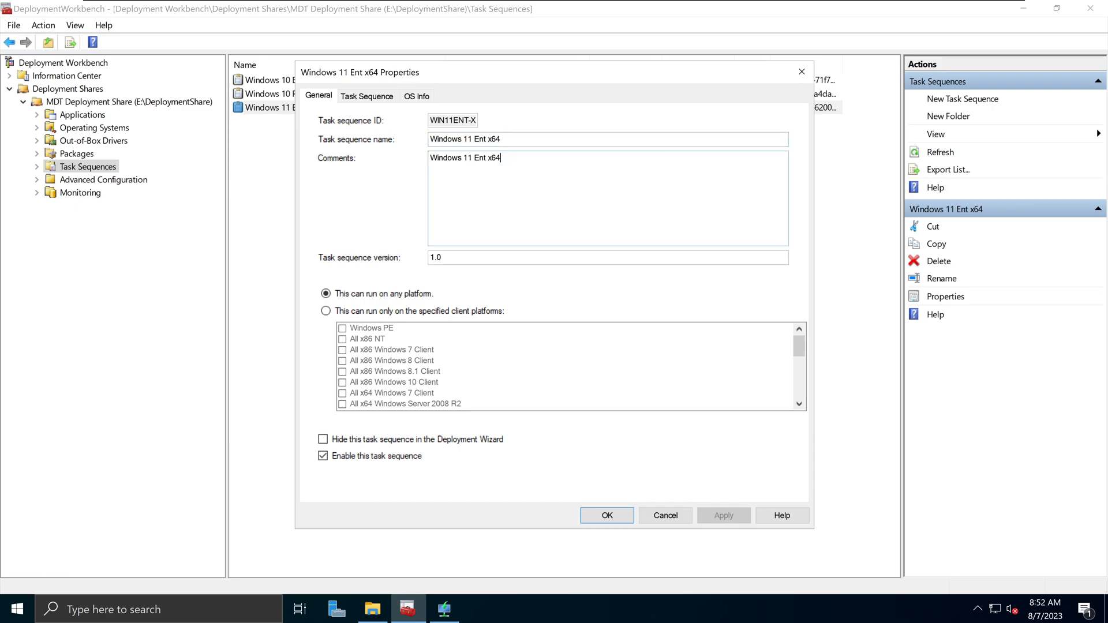
click(802, 72)
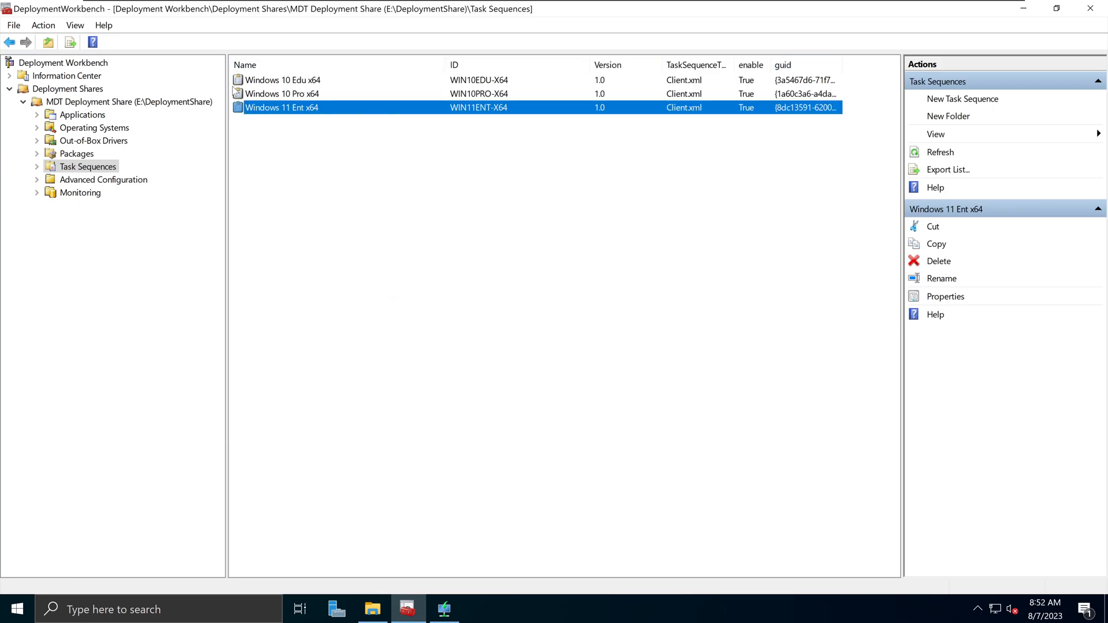
- Review the Windows 10 Pro x64 comments, close its properties and return to the client VM
right_click(284, 95)
click(333, 174)
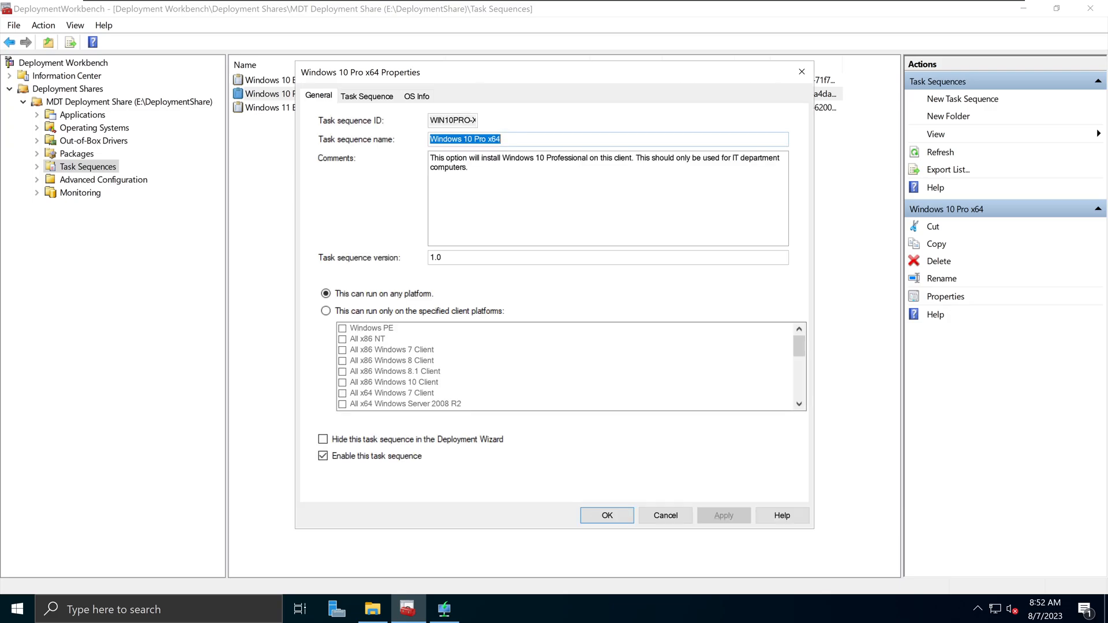
key(Tab)
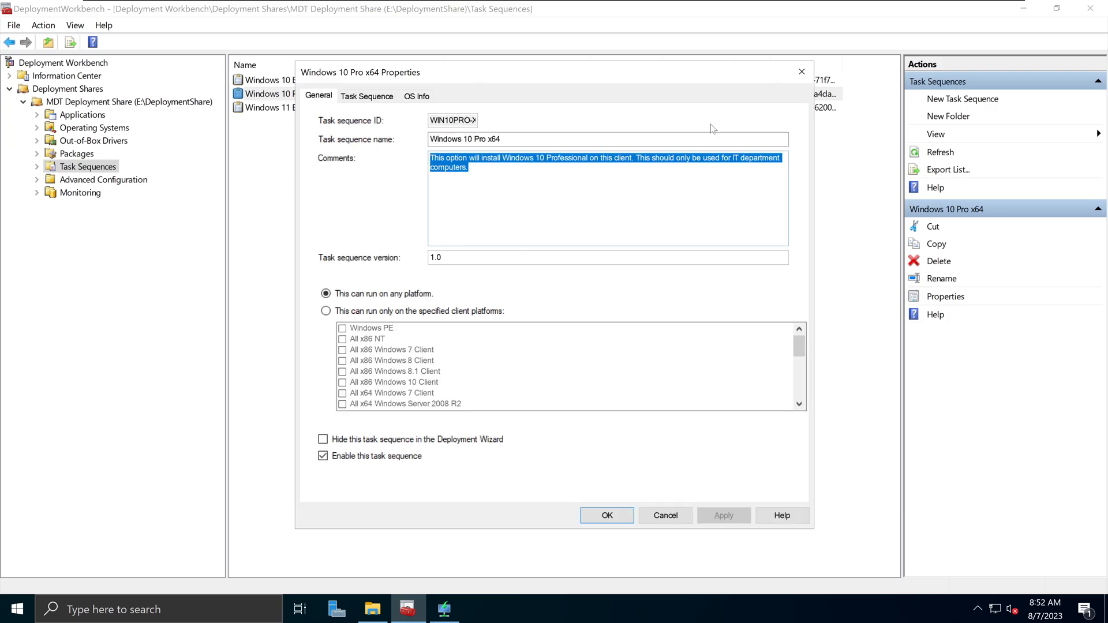
click(801, 71)
click(482, 7)
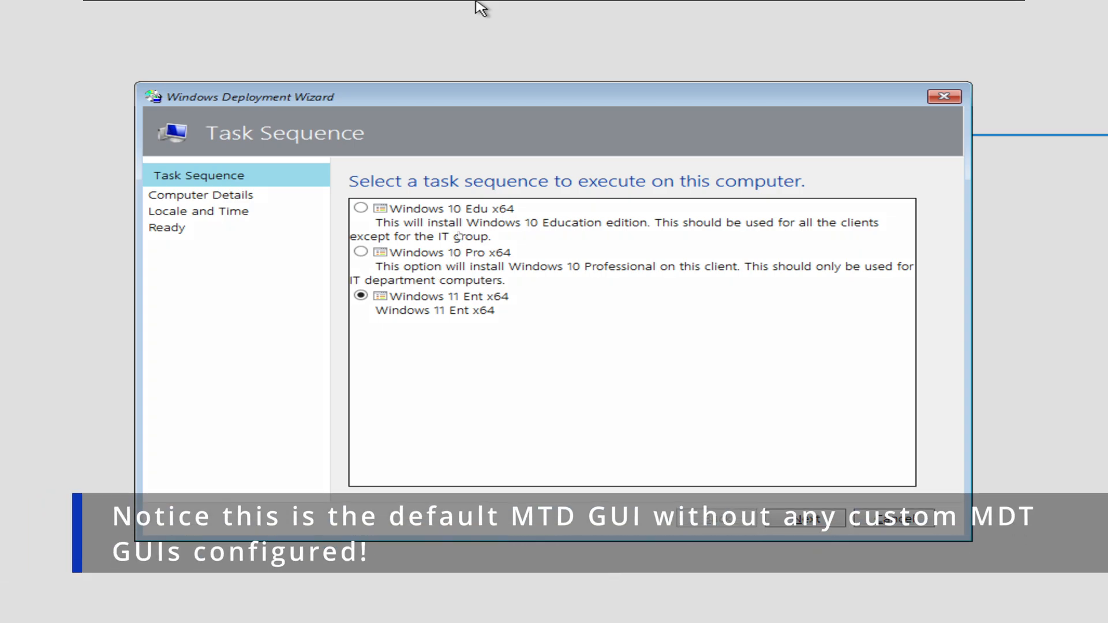
- Compare the Windows 10 Pro, Windows 11 Ent and Windows 10 Edu x64 descriptions, then return to the server VM
click(448, 255)
click(434, 301)
click(438, 212)
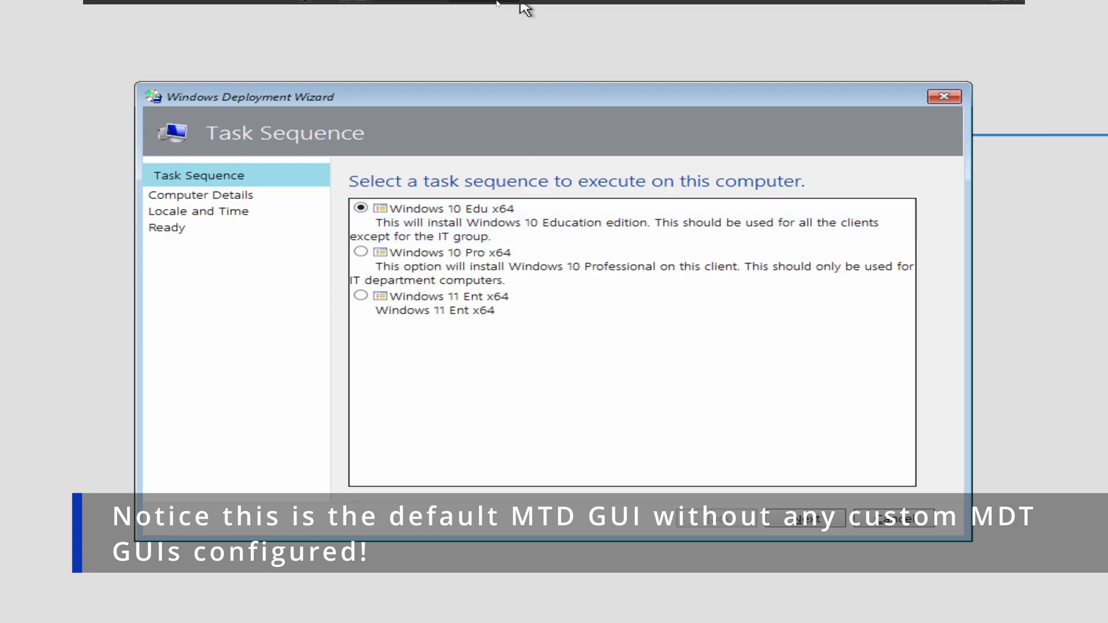
click(418, 8)
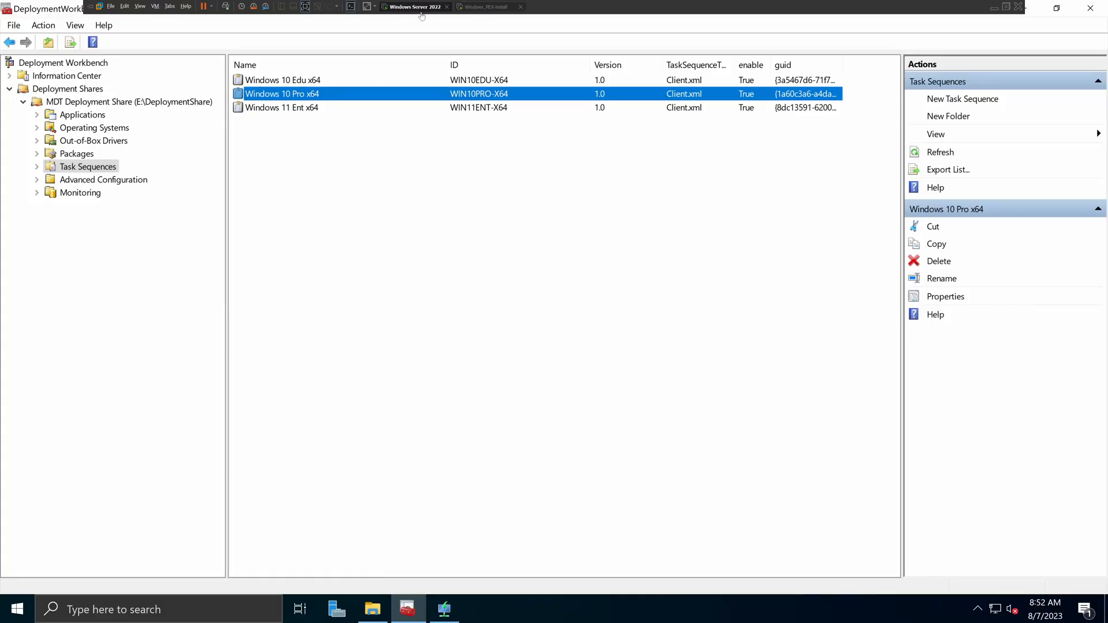
right_click(315, 84)
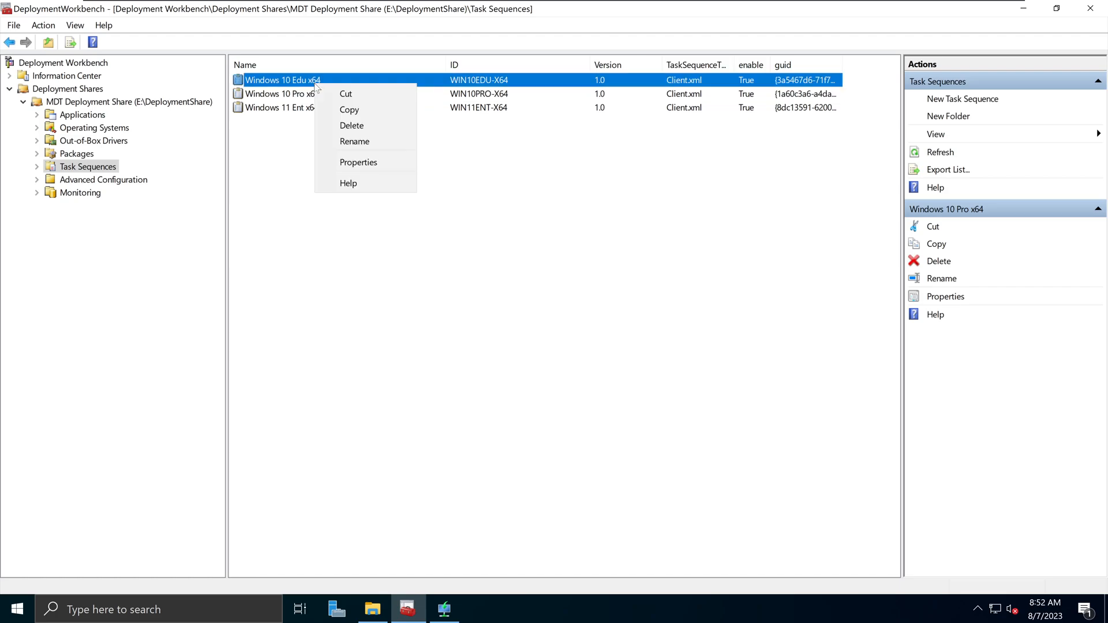
click(349, 162)
click(473, 139)
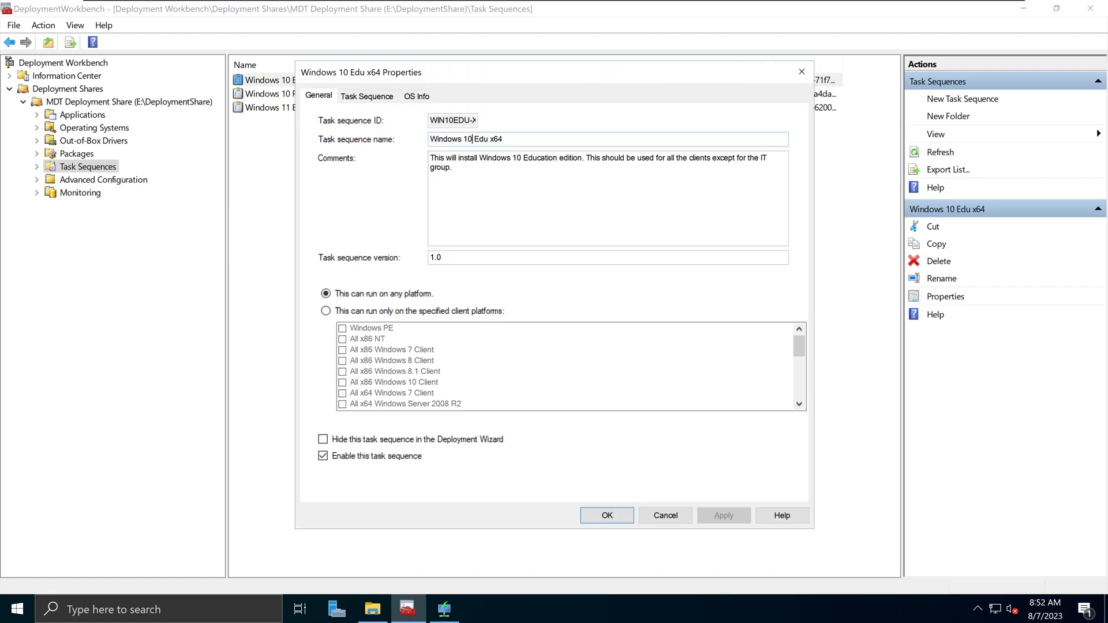
drag(505, 139, 430, 139)
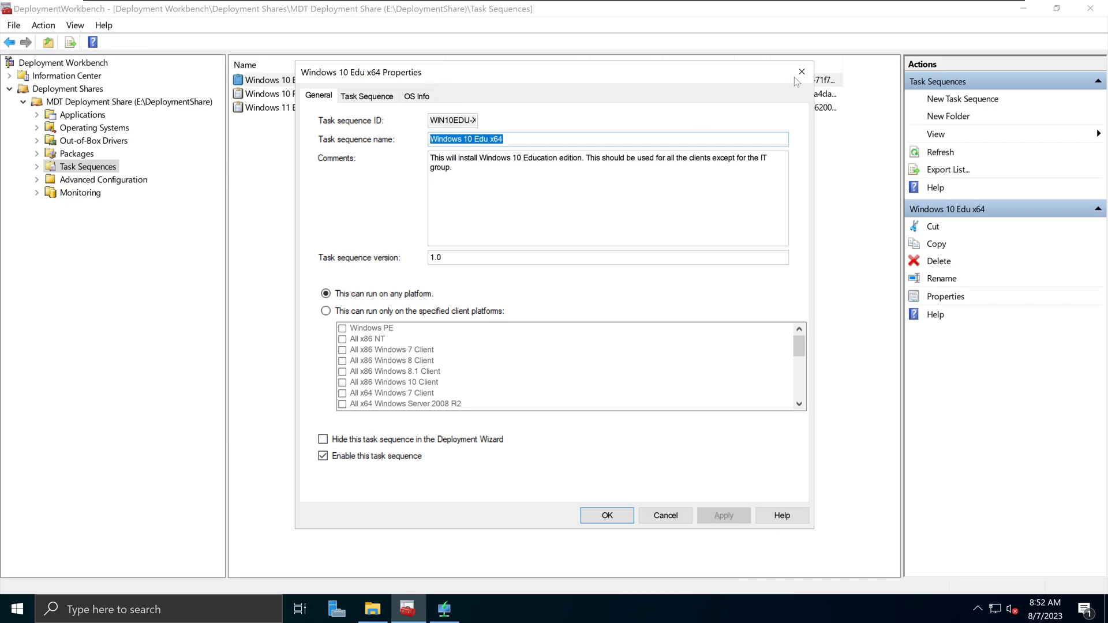
click(505, 139)
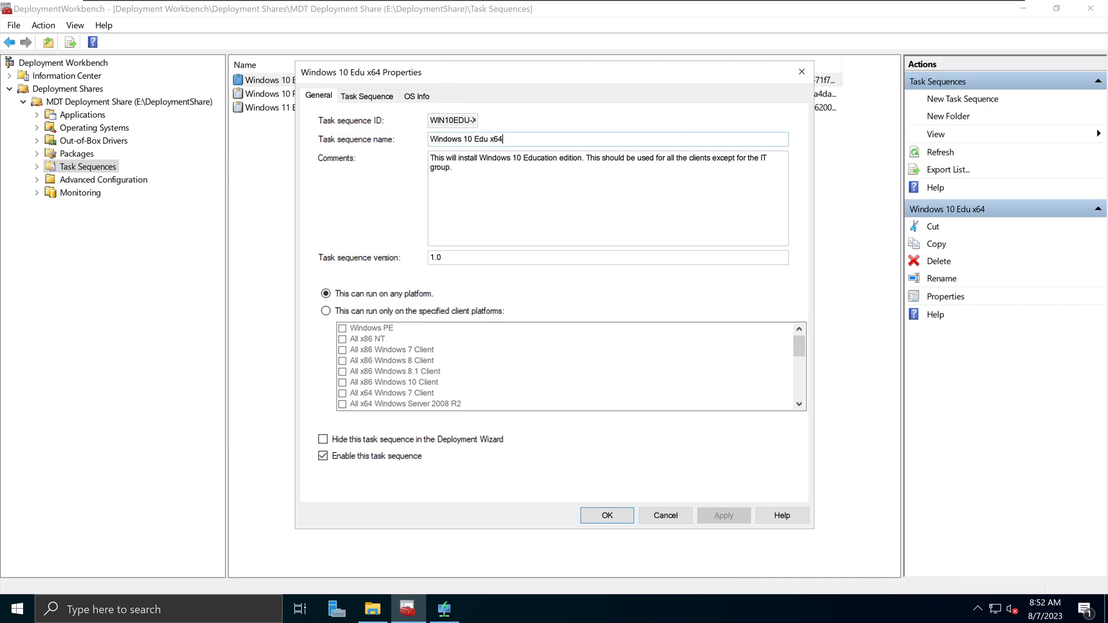
click(801, 71)
click(498, 7)
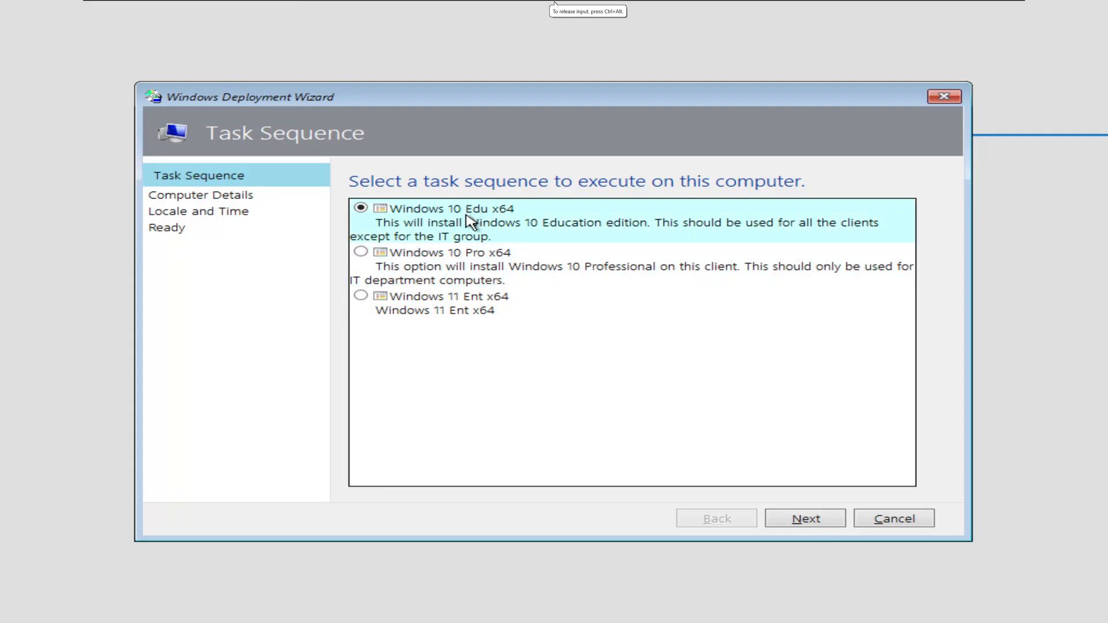
mouse_move(487, 5)
click(414, 7)
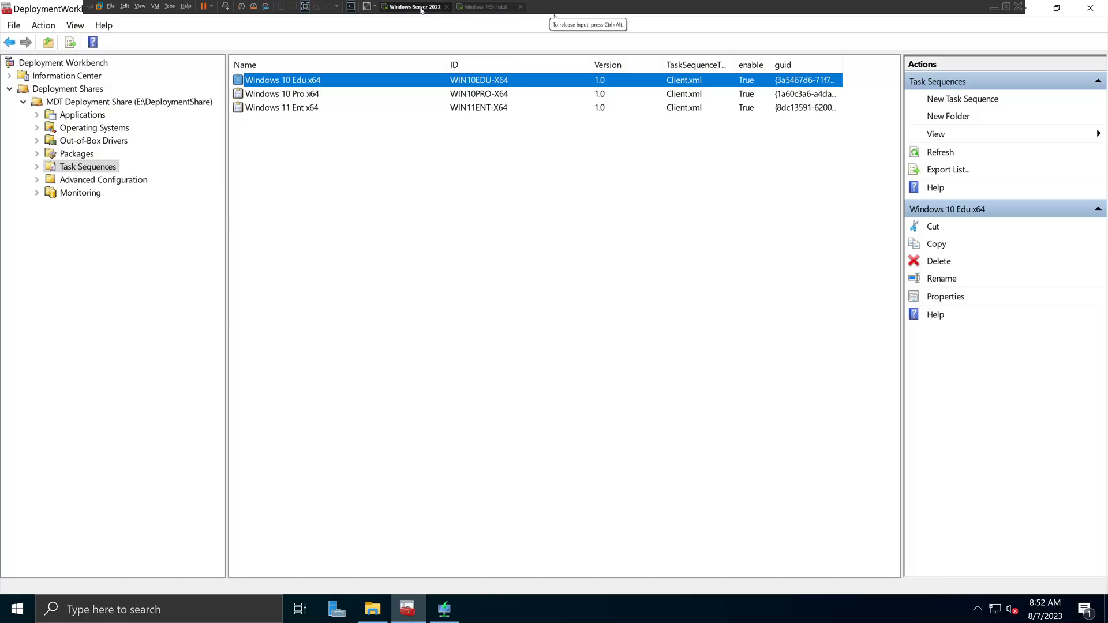
click(291, 110)
click(292, 95)
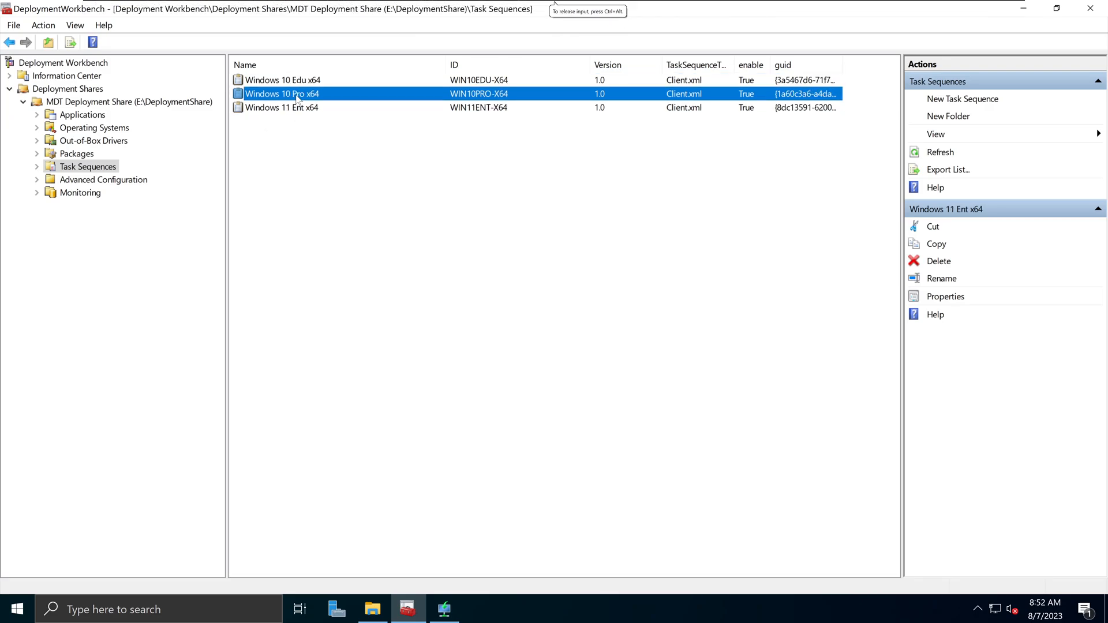
click(115, 129)
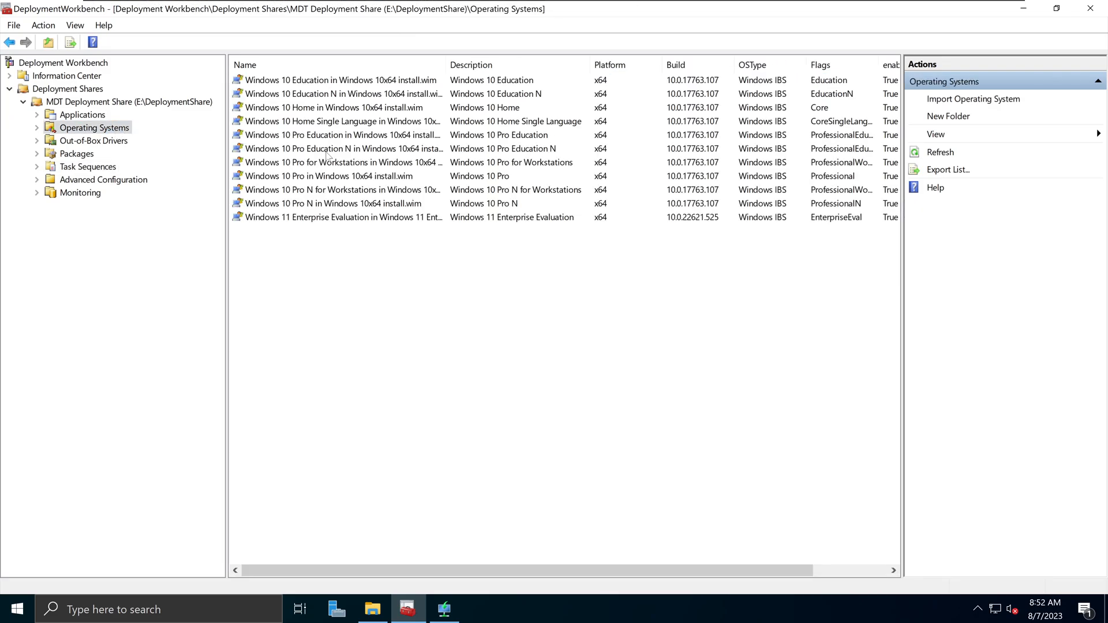
click(86, 166)
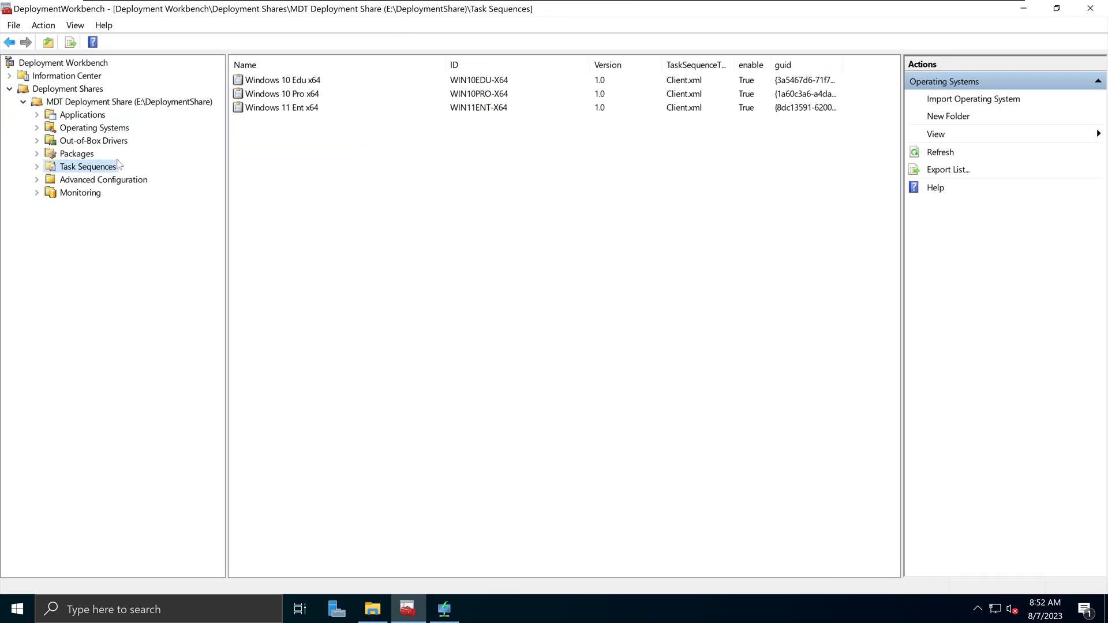
right_click(290, 96)
click(329, 171)
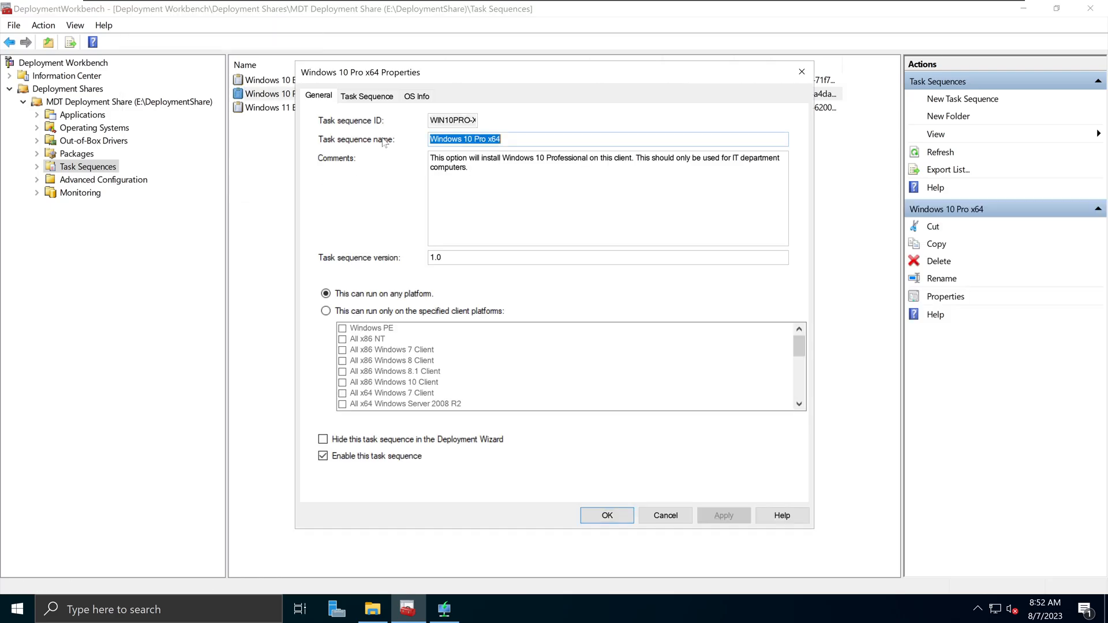
click(385, 97)
click(410, 97)
click(381, 98)
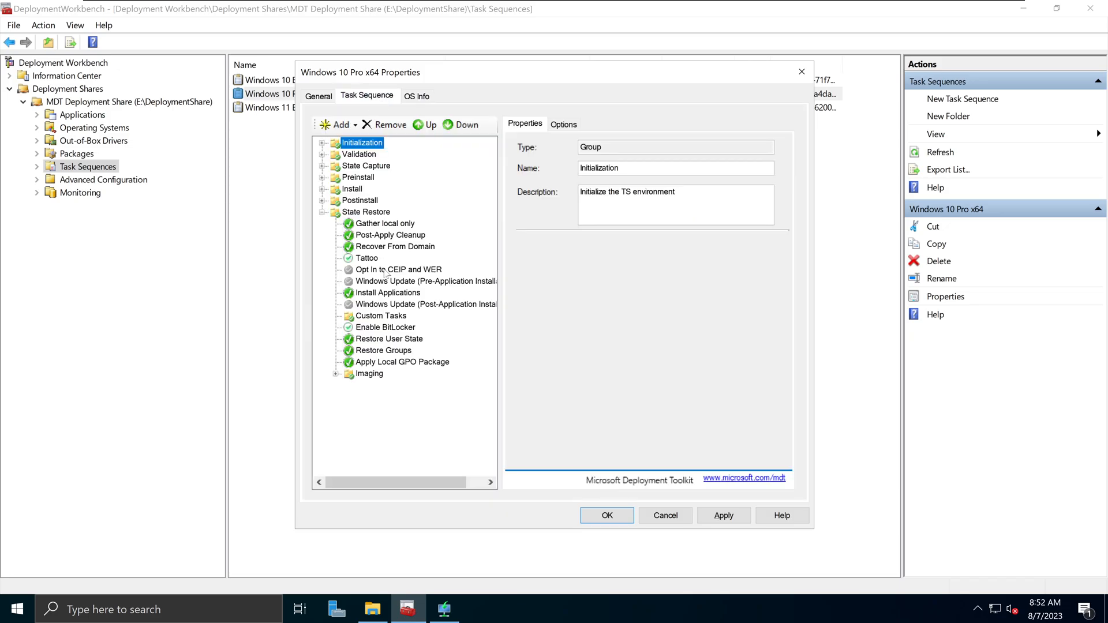
click(802, 72)
right_click(126, 103)
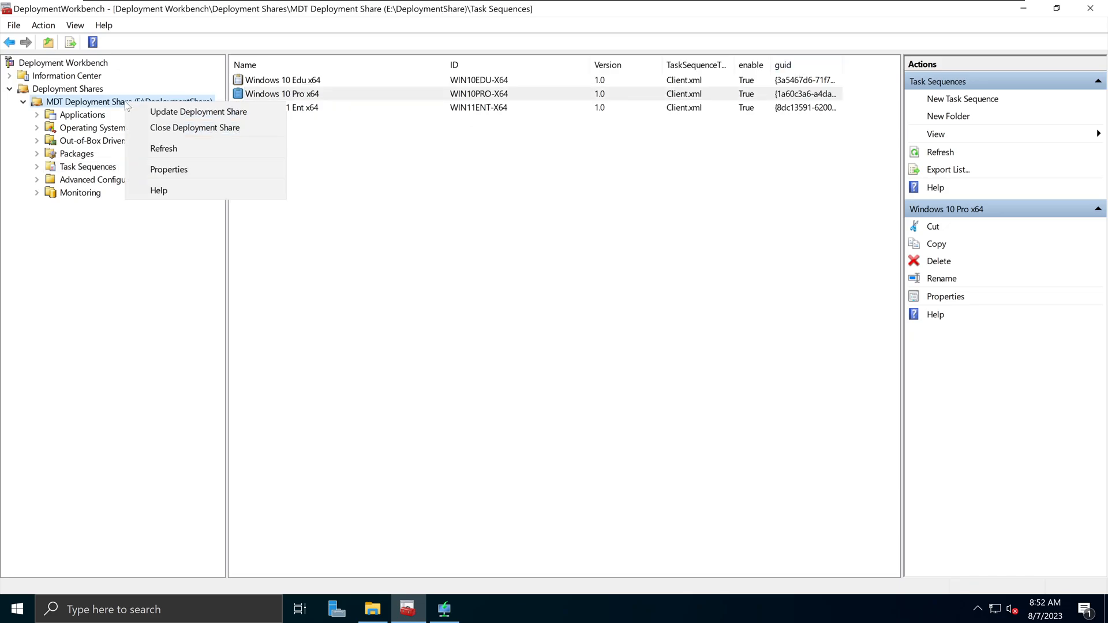
right_click(79, 101)
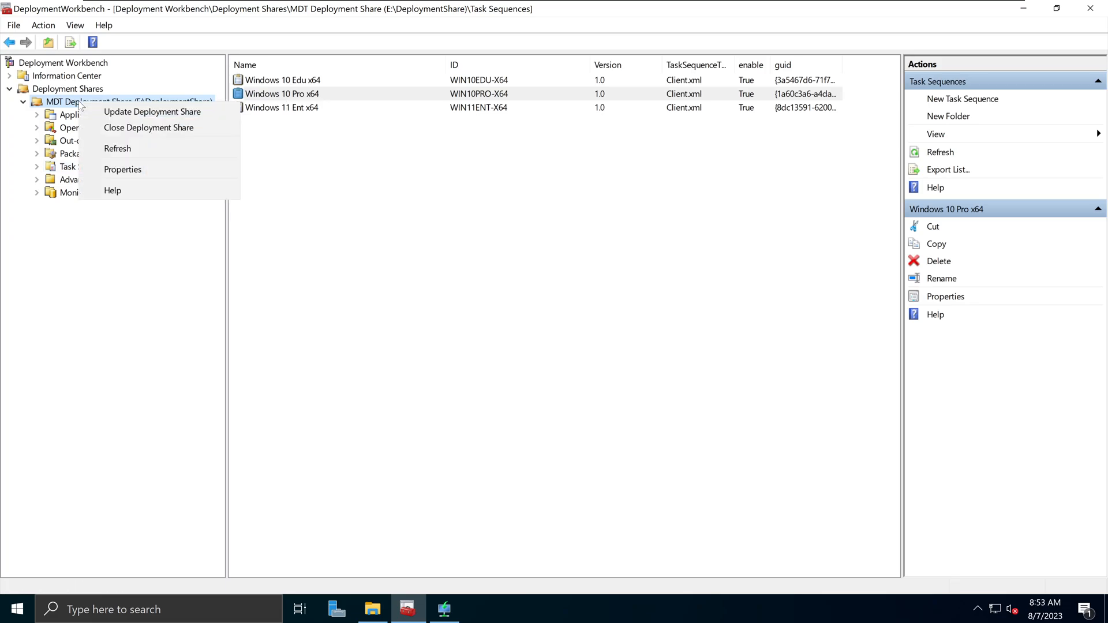
click(140, 112)
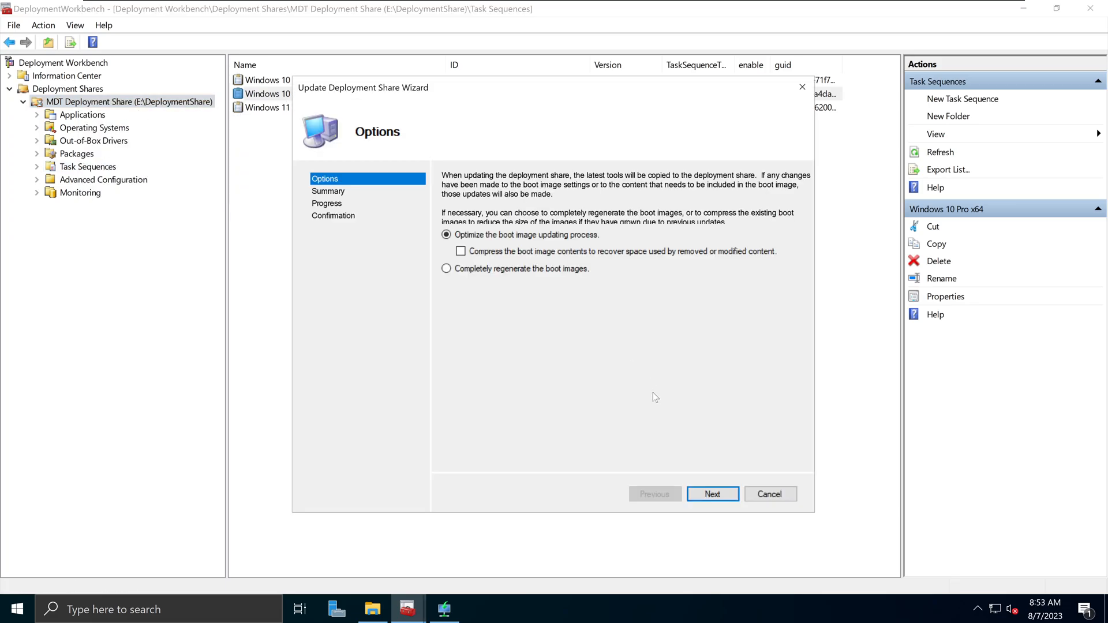
click(789, 497)
click(537, 400)
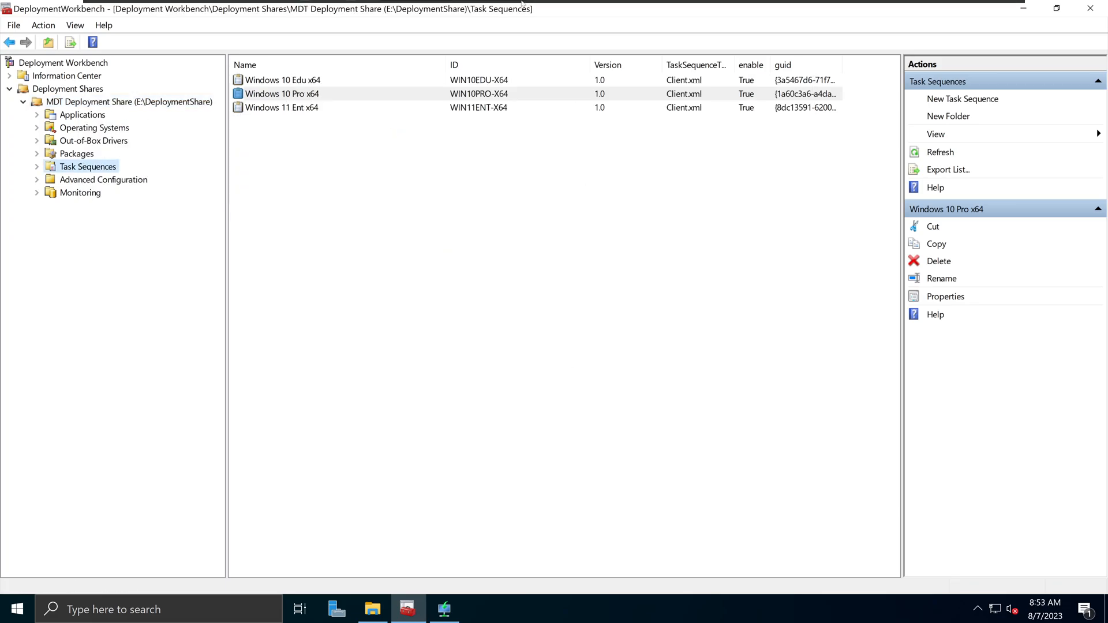
click(478, 10)
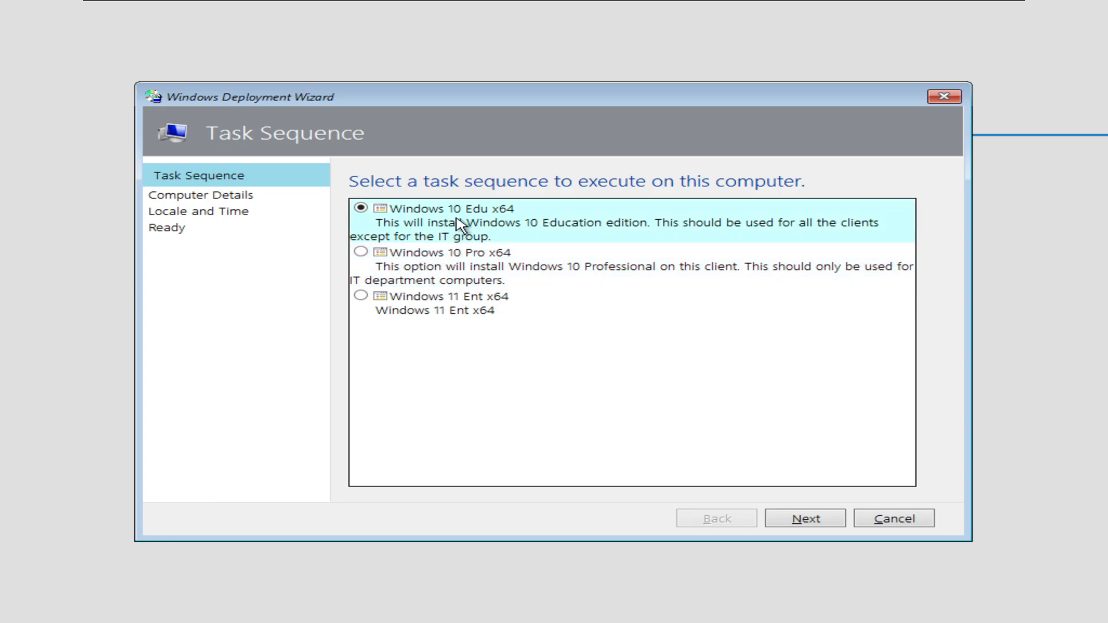
- Choose Windows 10 Pro x64 and accept the default computer details and user data settings
click(364, 255)
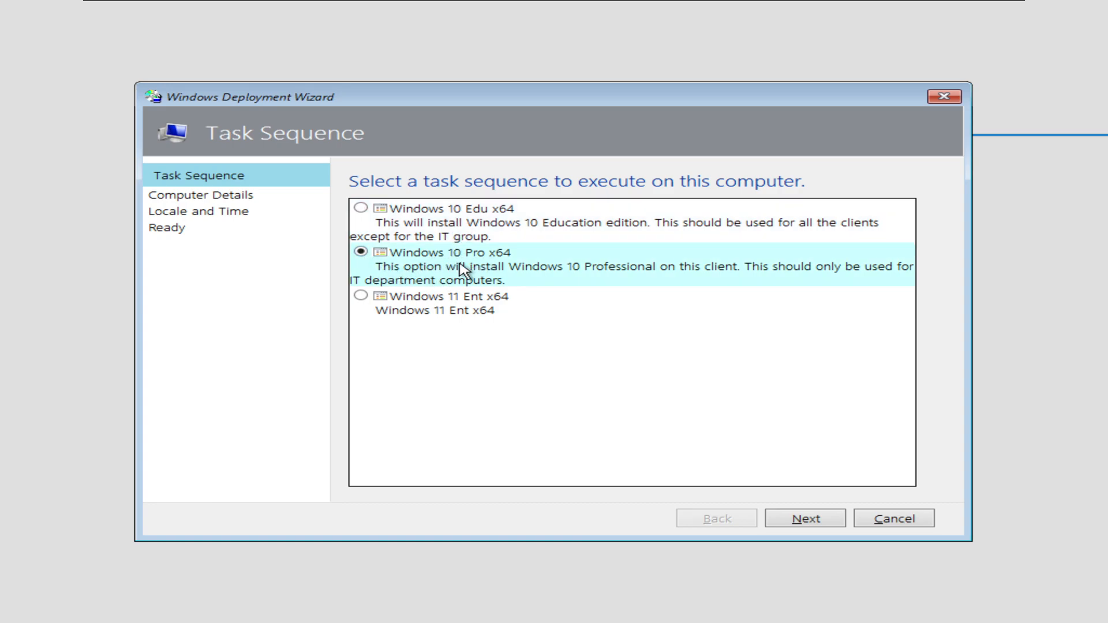
click(818, 526)
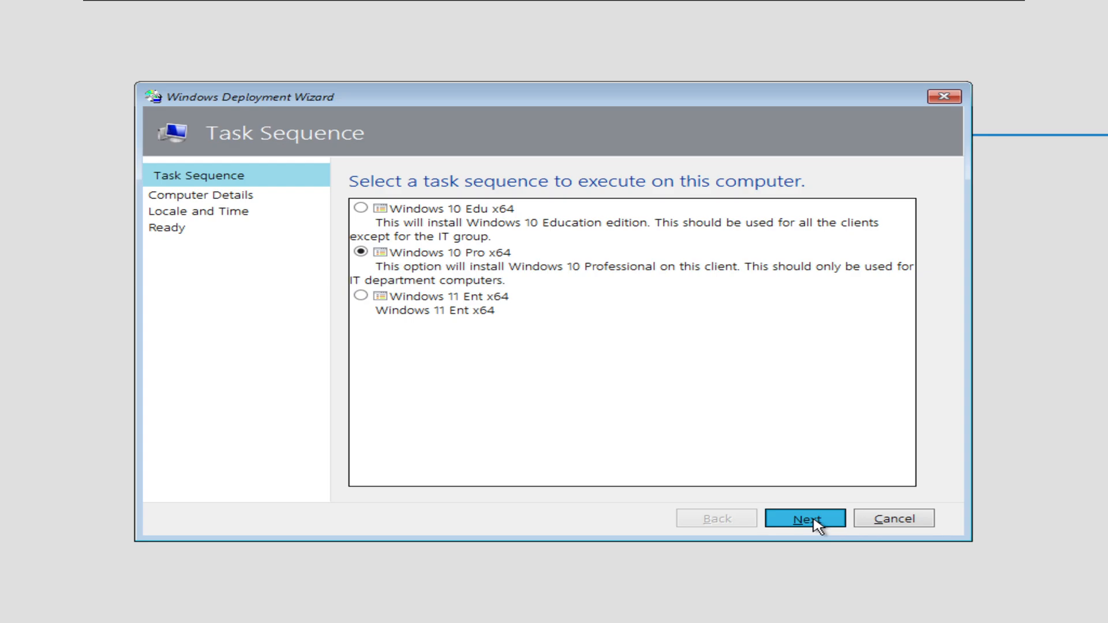
click(808, 526)
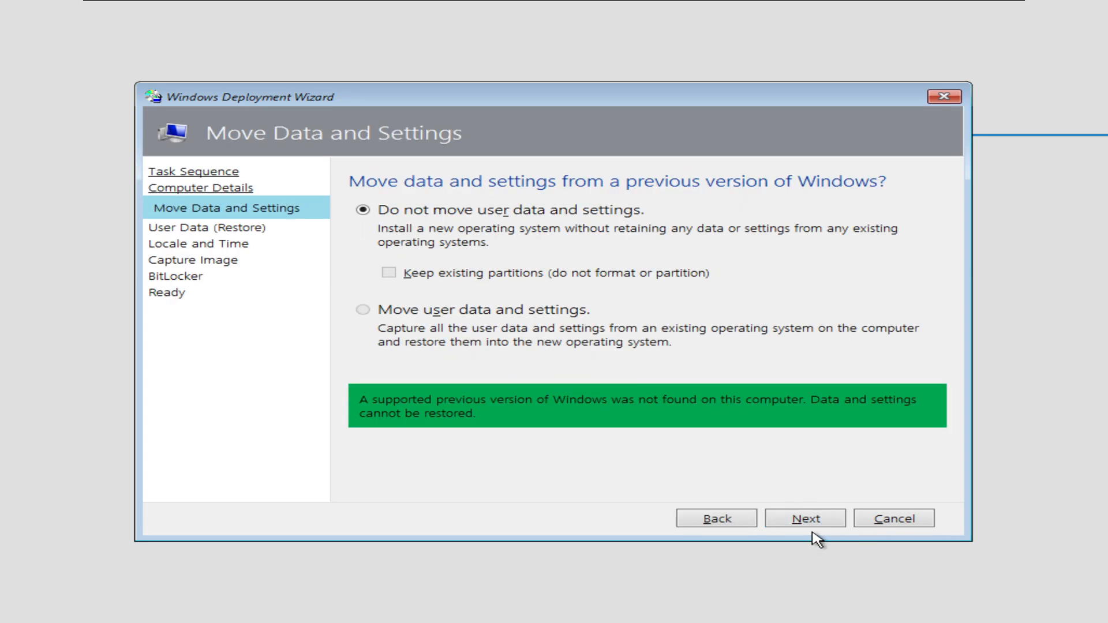
click(811, 522)
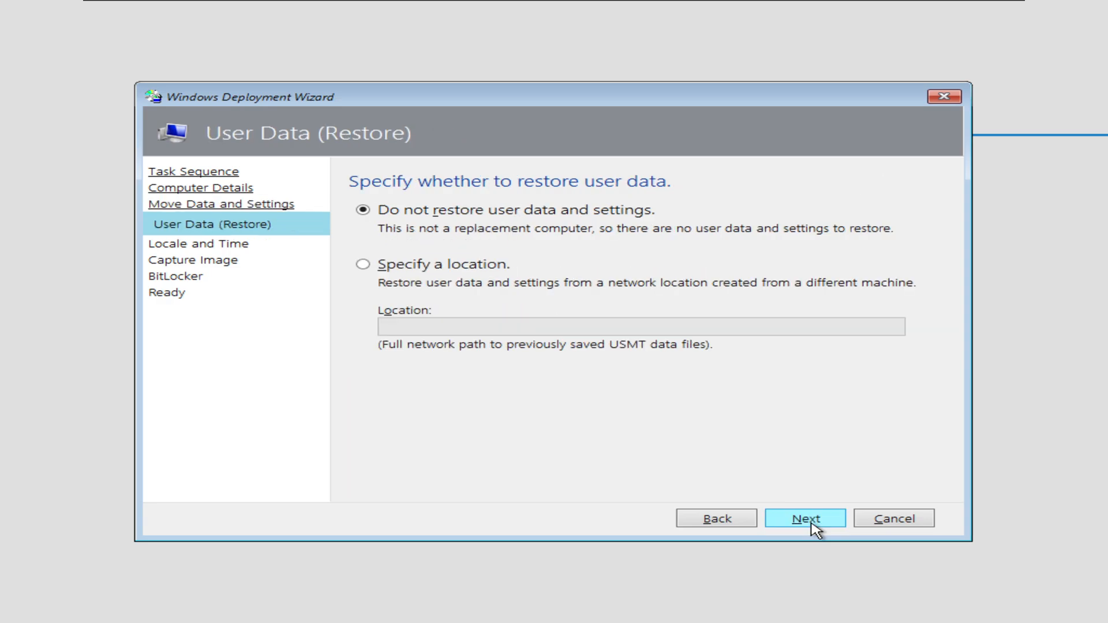
click(813, 522)
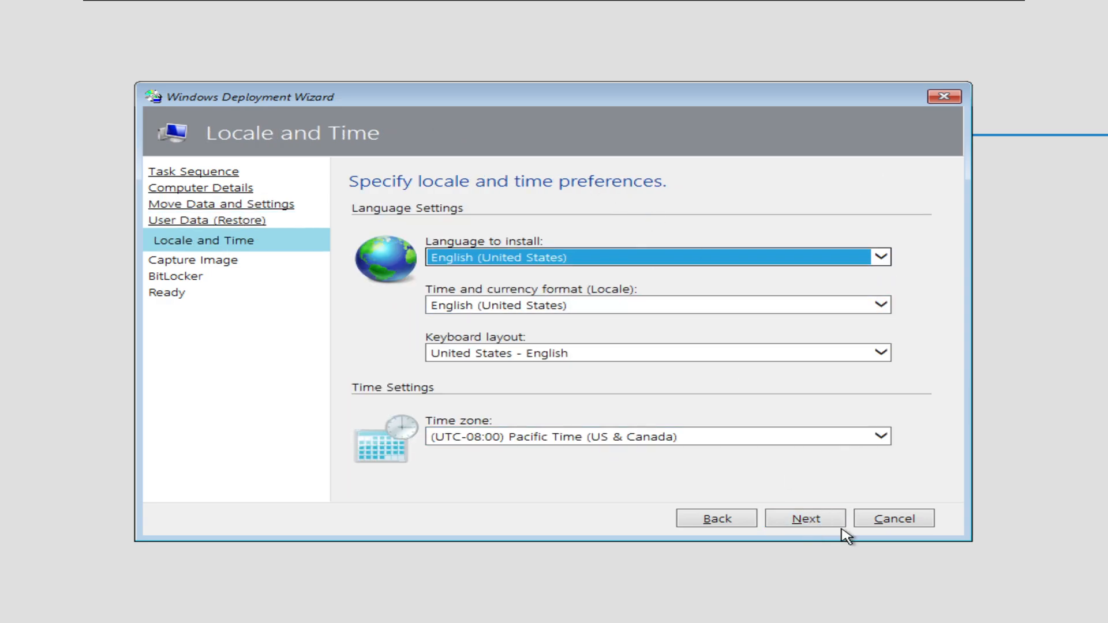
- Accept the locale, no image capture and BitLocker disabled, then begin the deployment
click(808, 522)
click(810, 522)
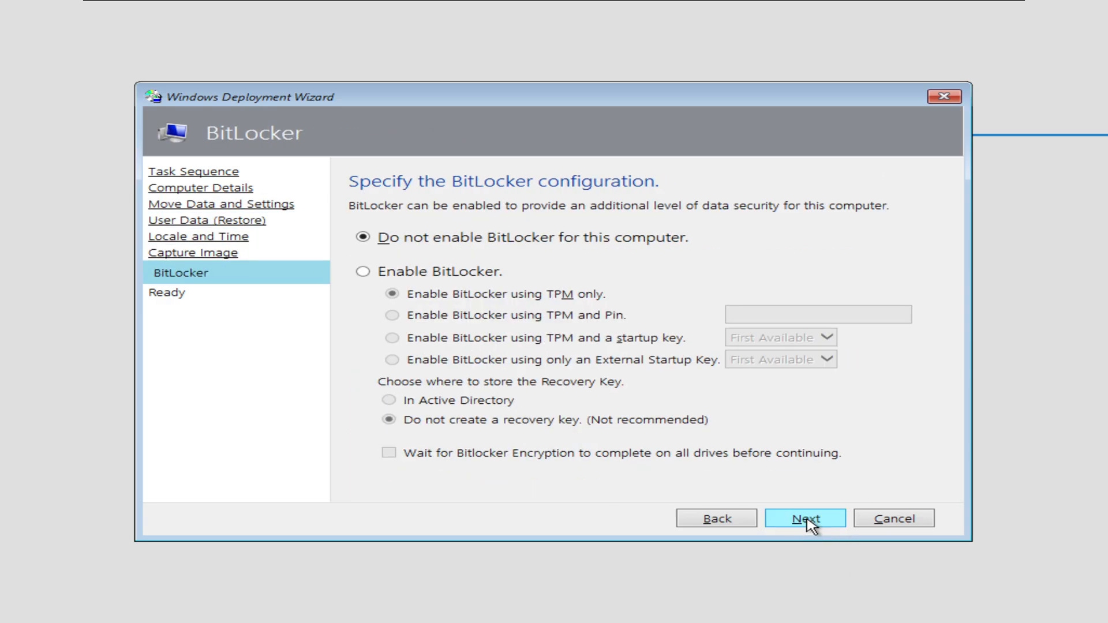
click(811, 523)
click(822, 519)
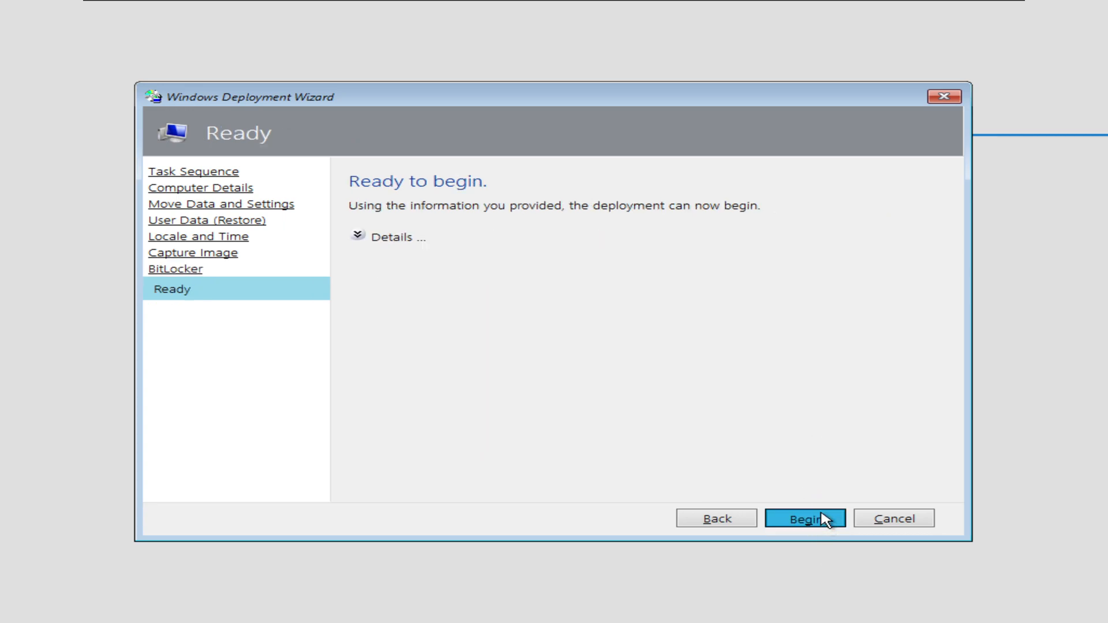